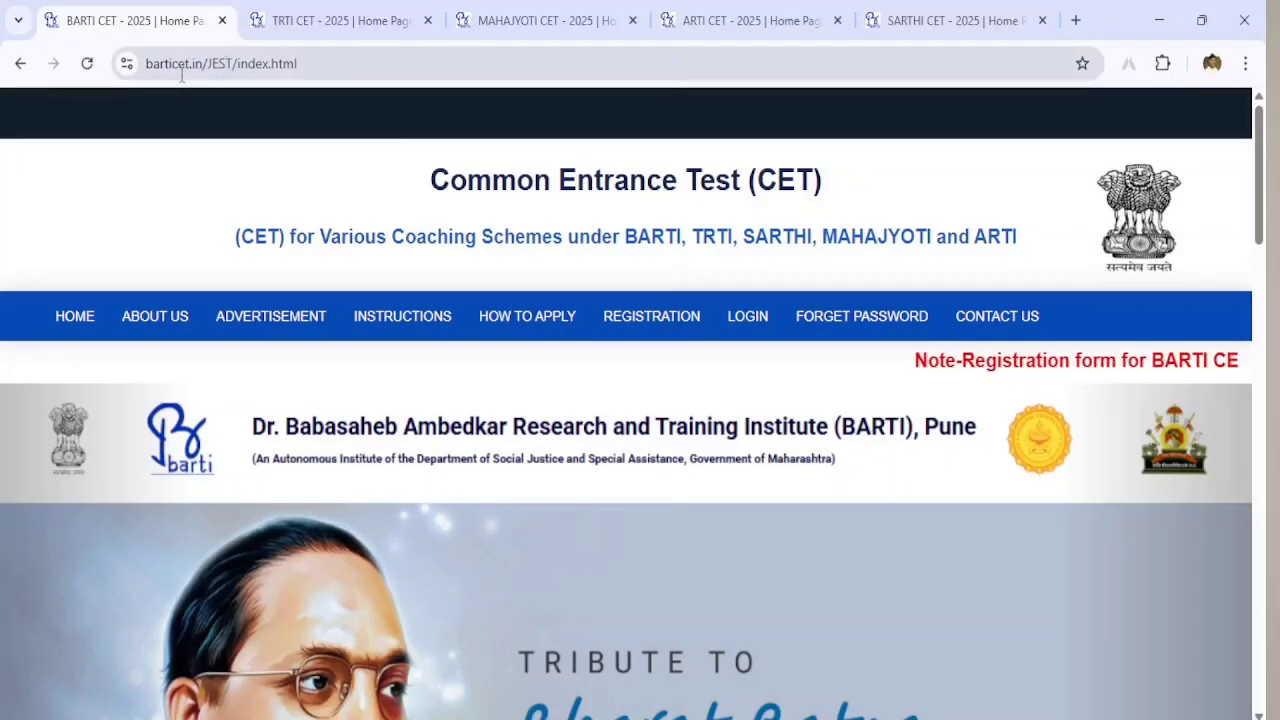
Step: View the TRTI, MAHAJYOTI, ARTI and SARTHI CET home pages in turn, scrolling down the SARTHI page
click(307, 12)
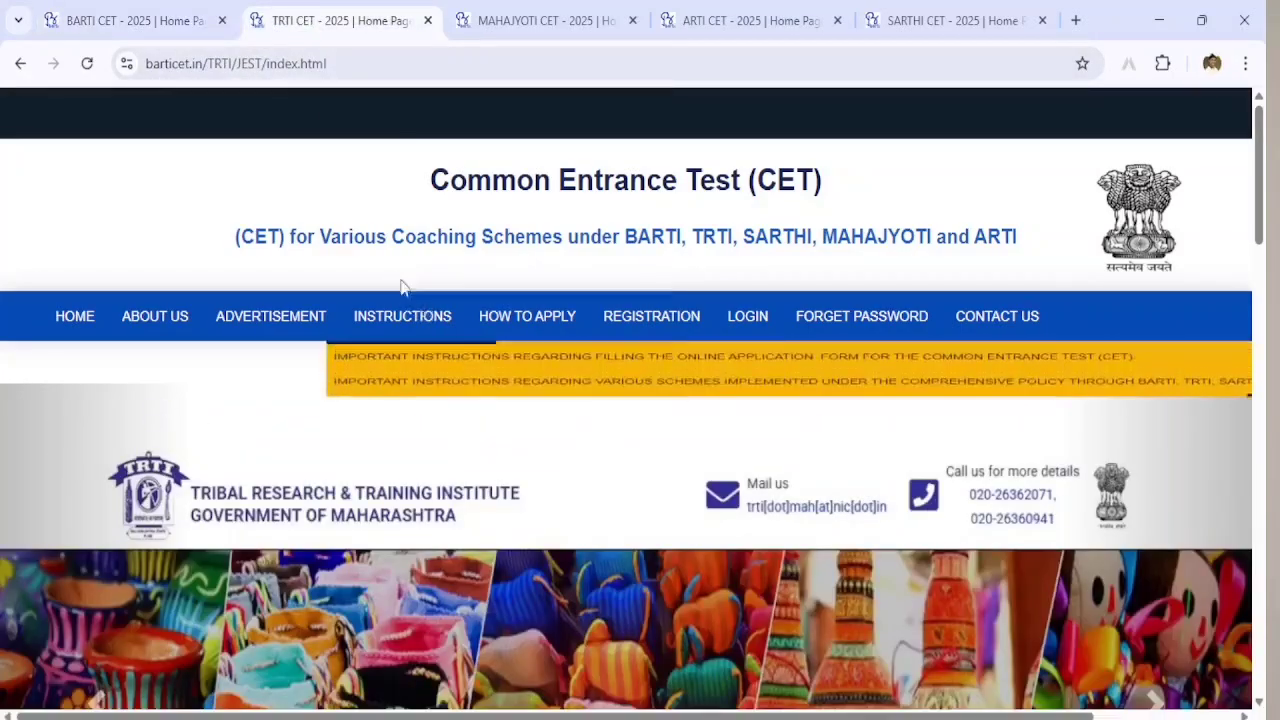
click(521, 12)
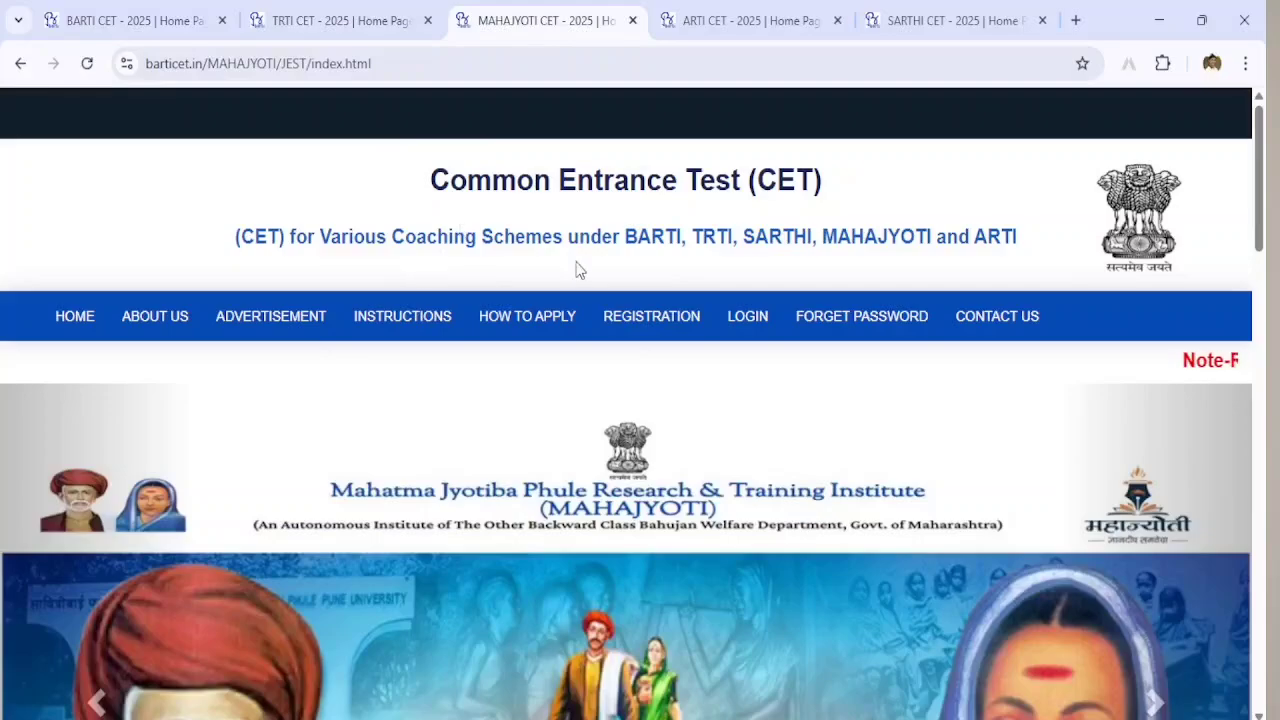
click(750, 20)
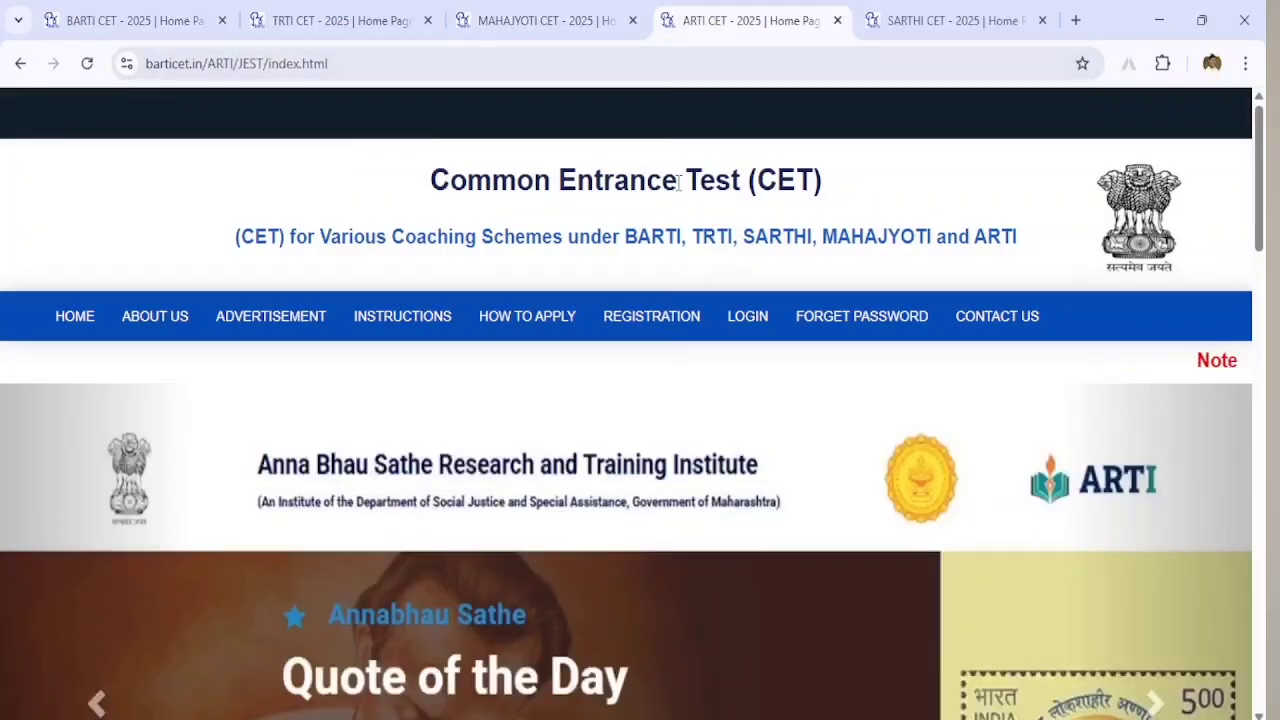
click(955, 22)
scroll(754, 397, down, 3)
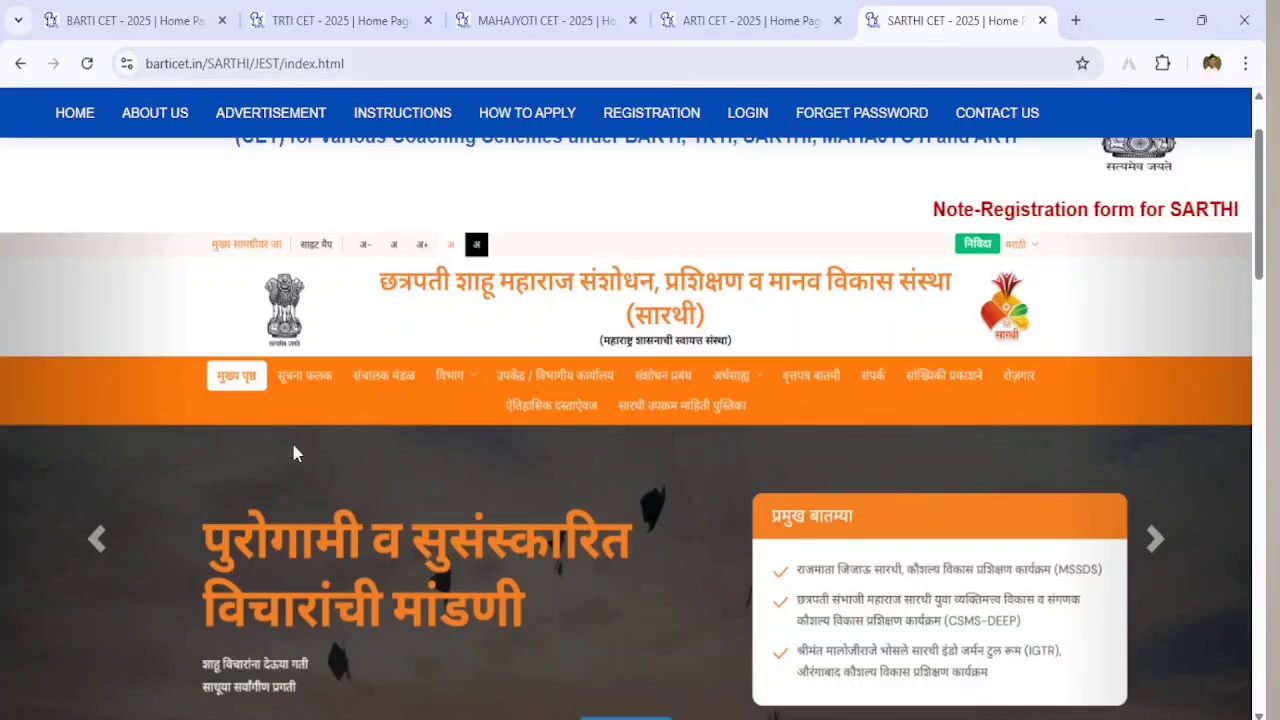
Step: Open the SARTHI CET and ARTI CET registration forms from their home-page banners
scroll(580, 490, down, 3)
click(629, 448)
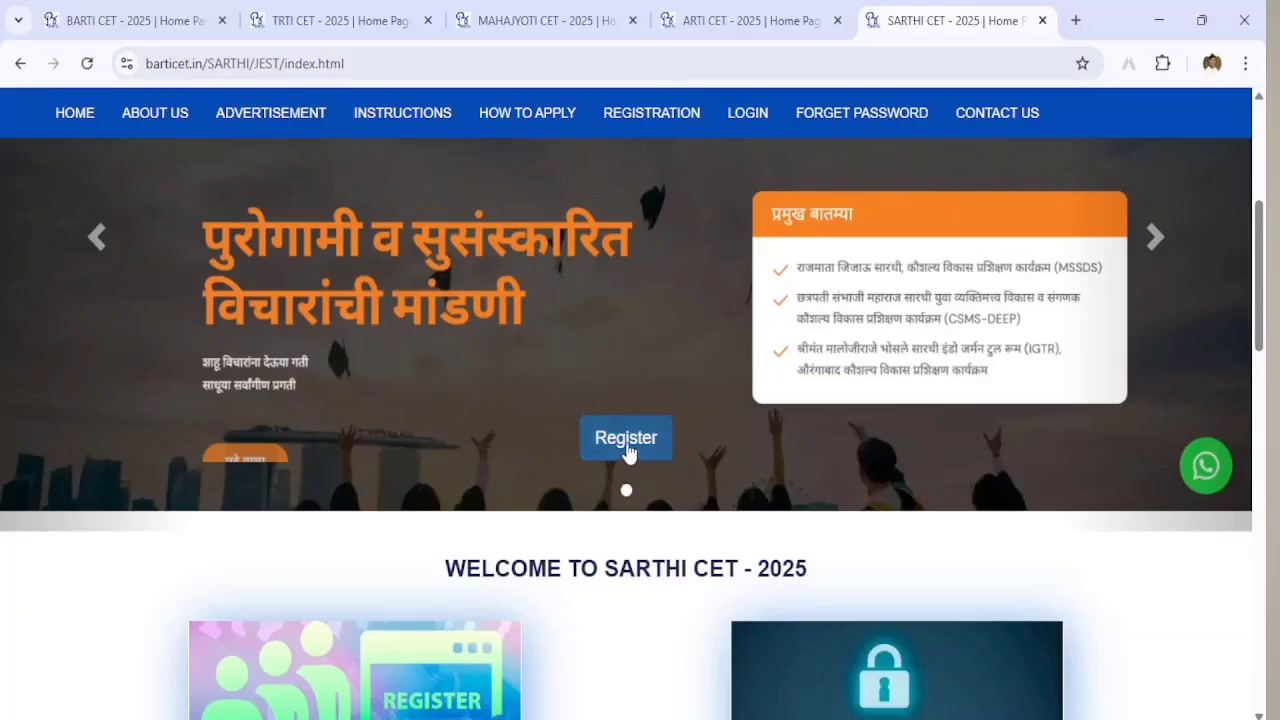
scroll(843, 466, down, 2)
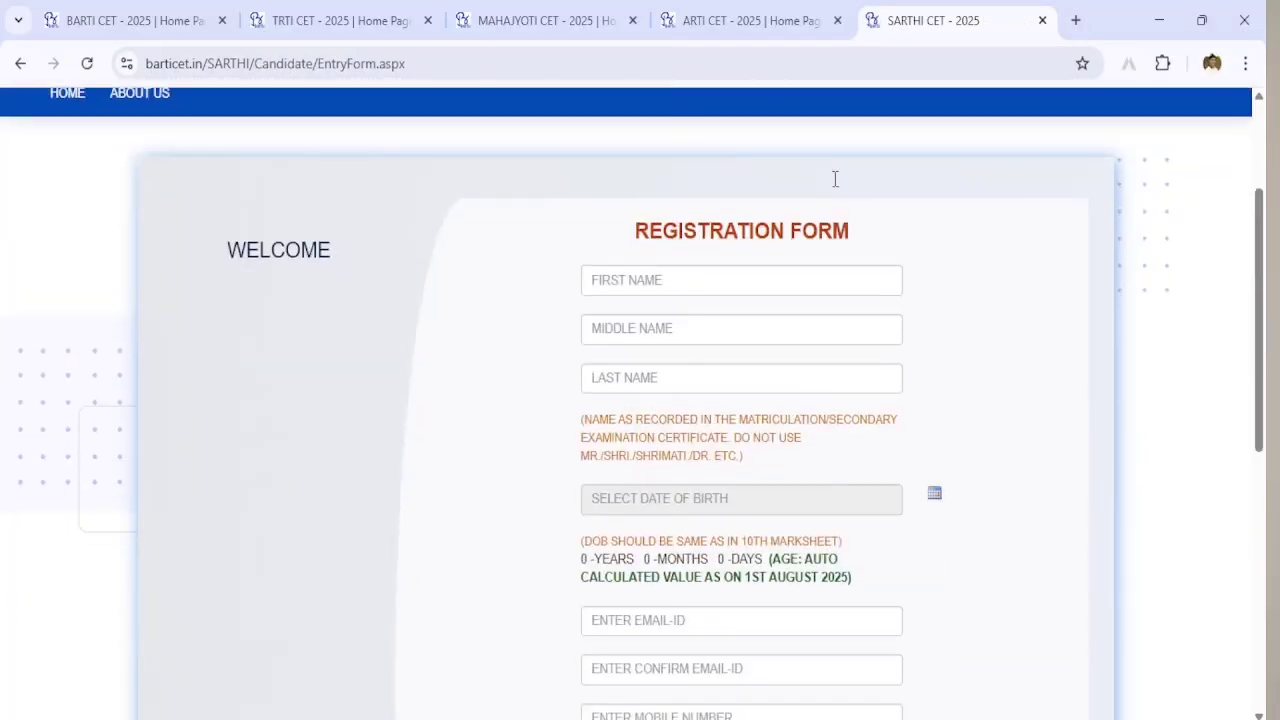
click(743, 18)
scroll(645, 490, down, 5)
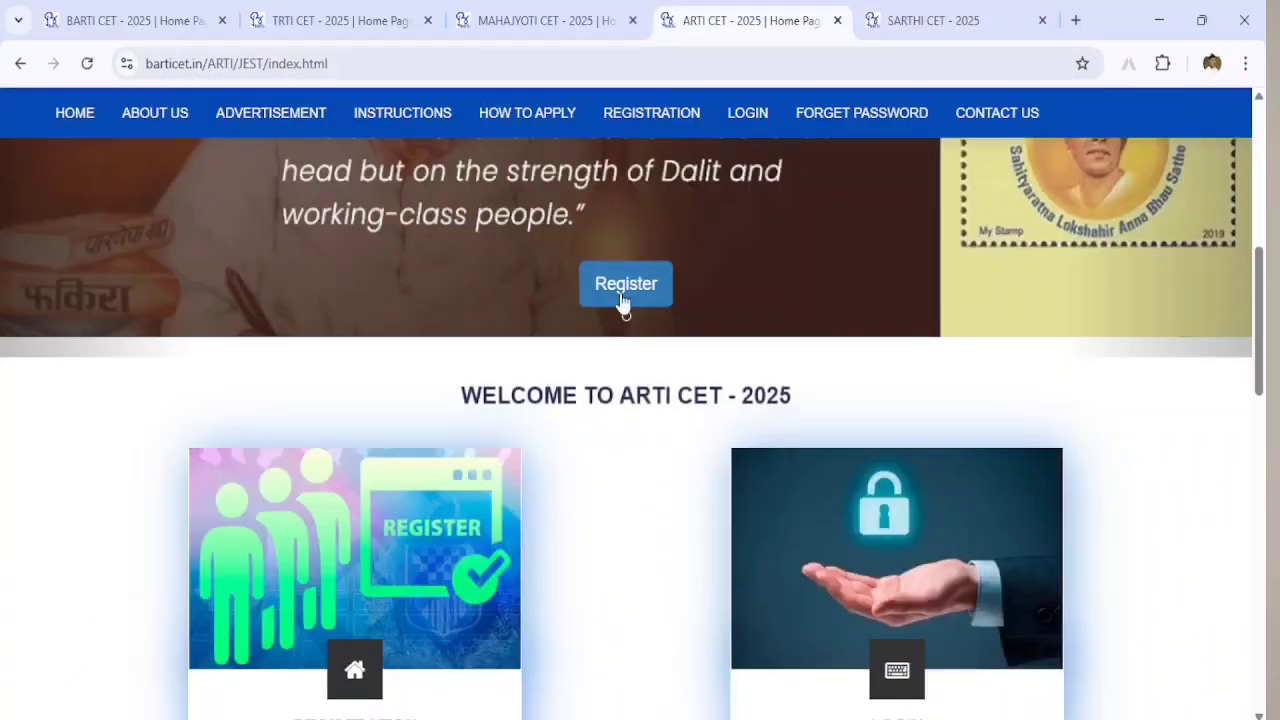
click(622, 290)
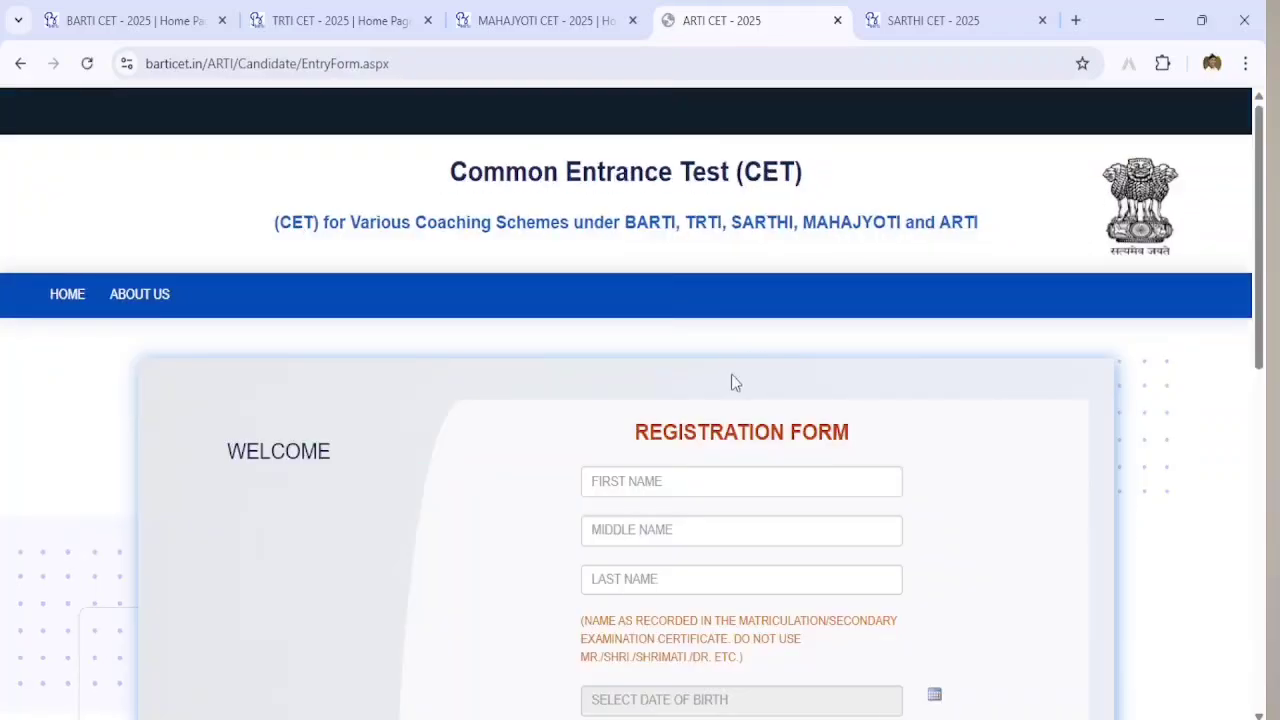
scroll(650, 250, down, 2)
Step: Open the MAHAJYOTI and TRTI CET registration forms, then return to the BARTI CET home page
click(545, 20)
scroll(640, 485, down, 4)
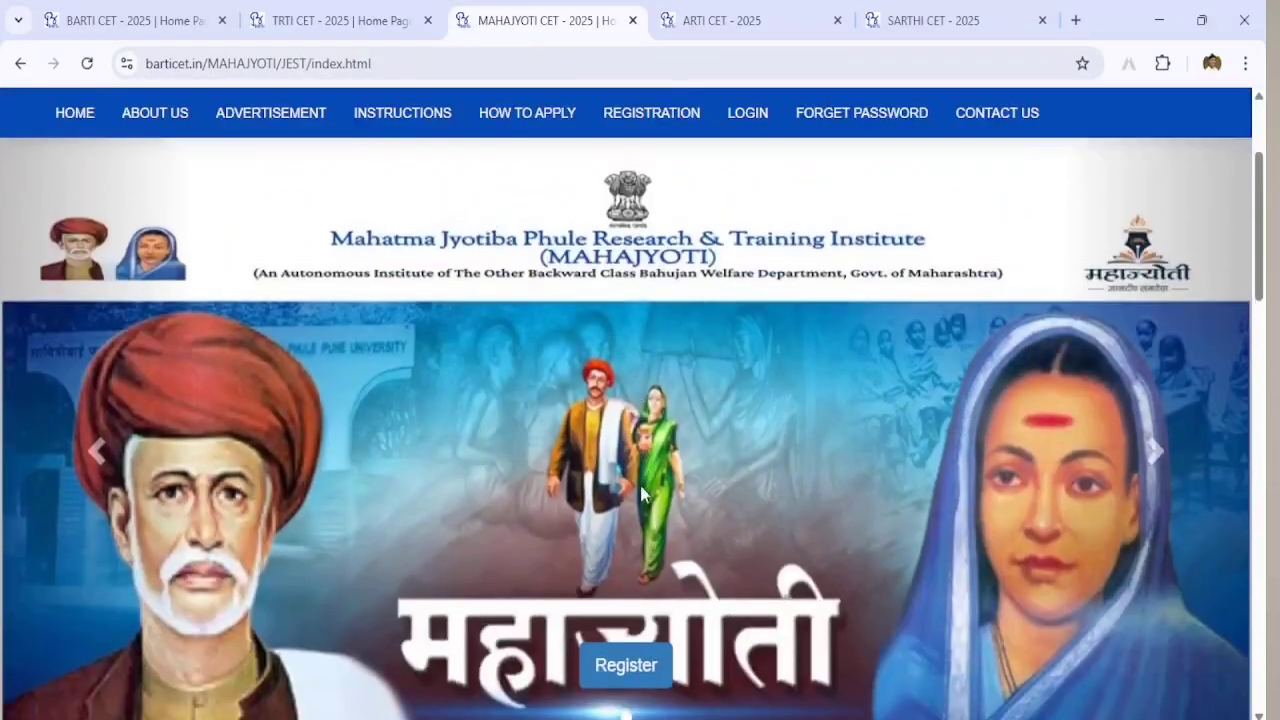
click(622, 565)
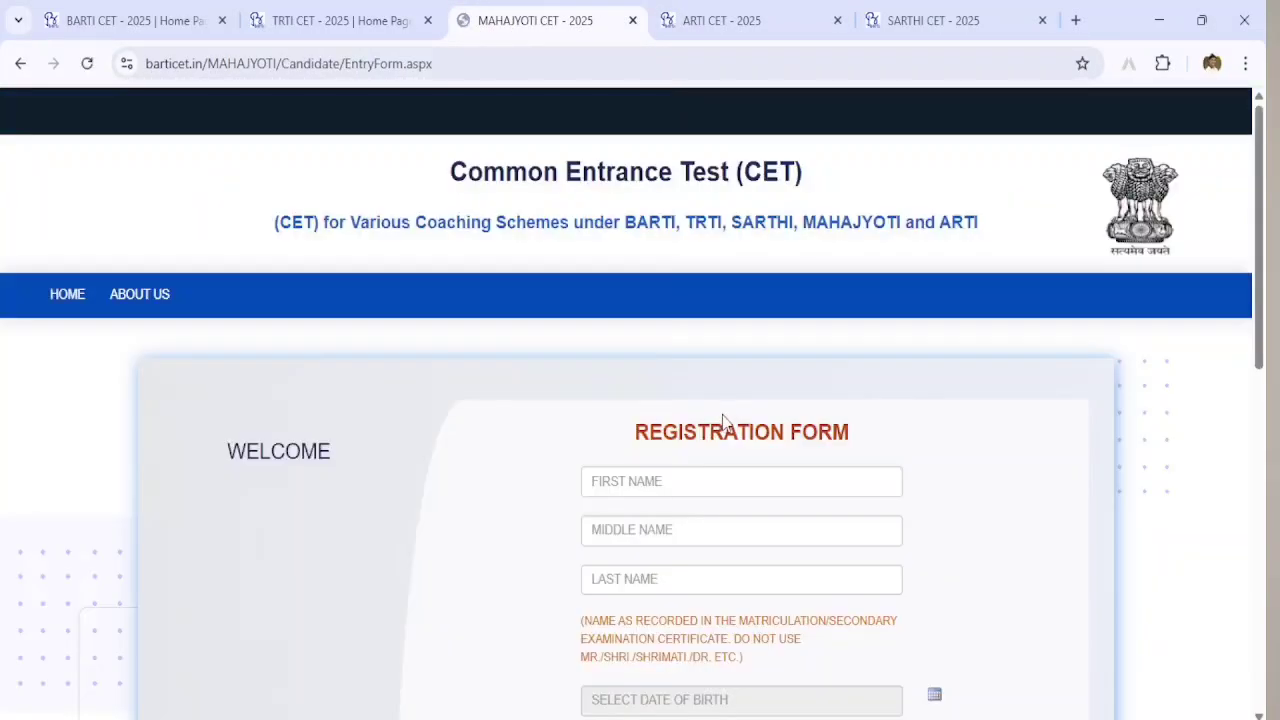
scroll(740, 470, down, 5)
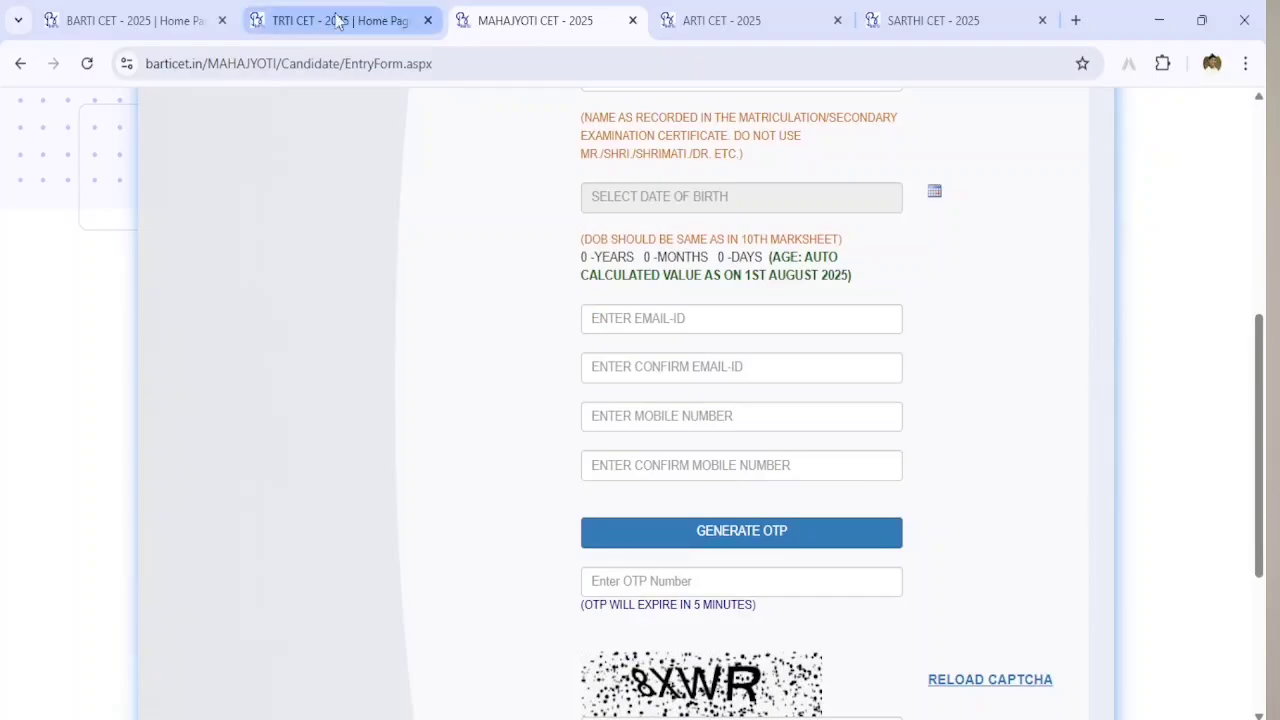
click(334, 20)
scroll(597, 412, down, 2)
click(655, 362)
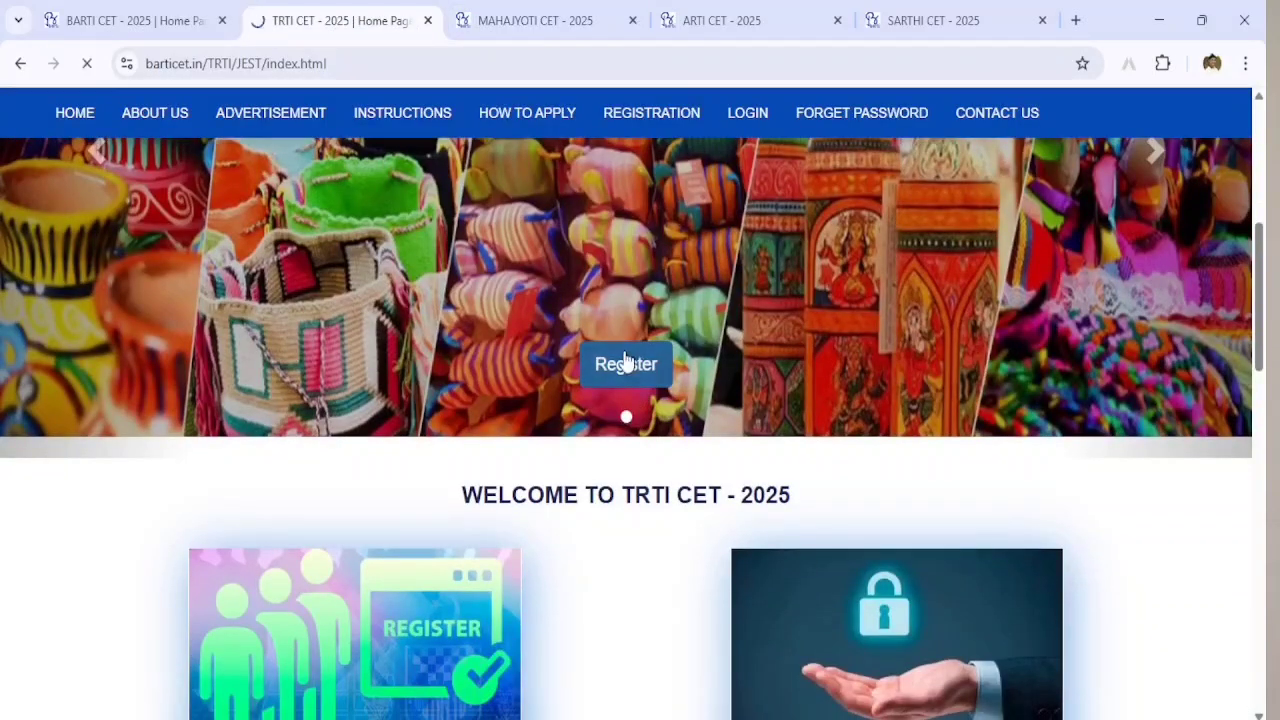
scroll(790, 448, down, 4)
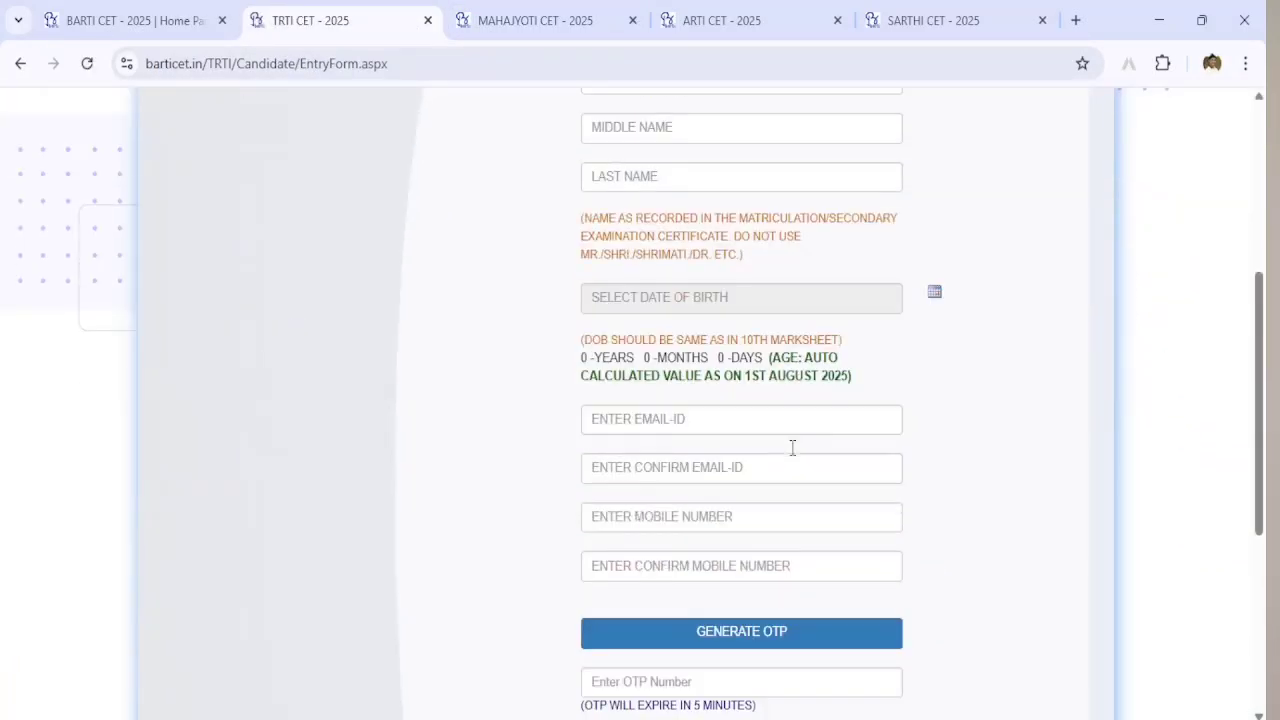
click(140, 22)
scroll(700, 408, down, 5)
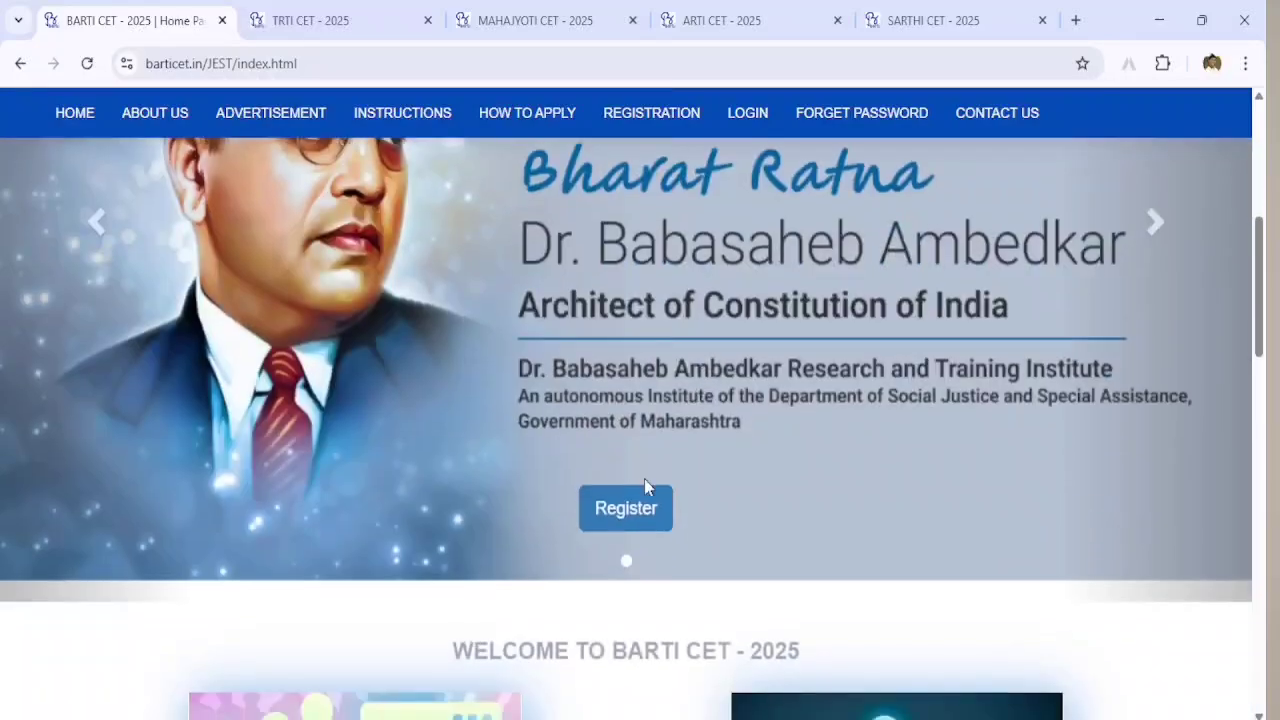
Step: Open the BARTI CET Registration Form, scroll through its fields, and select the First Name box
click(630, 522)
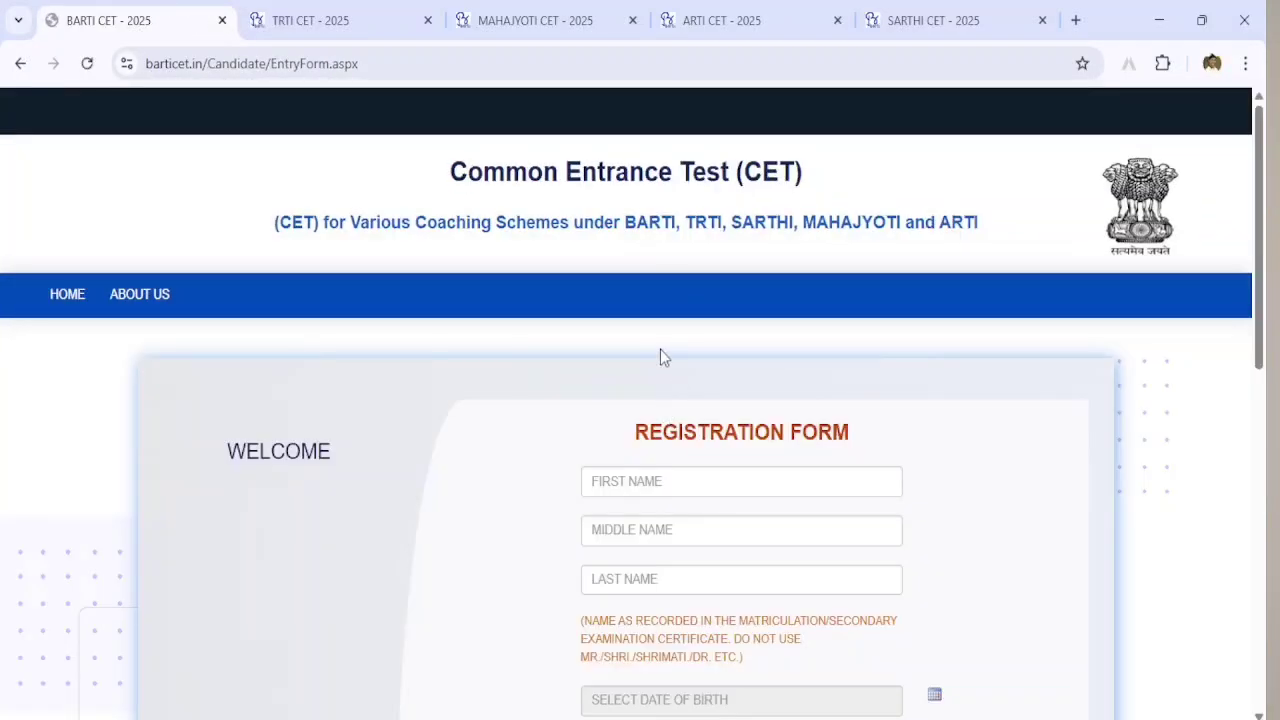
scroll(683, 388, down, 4)
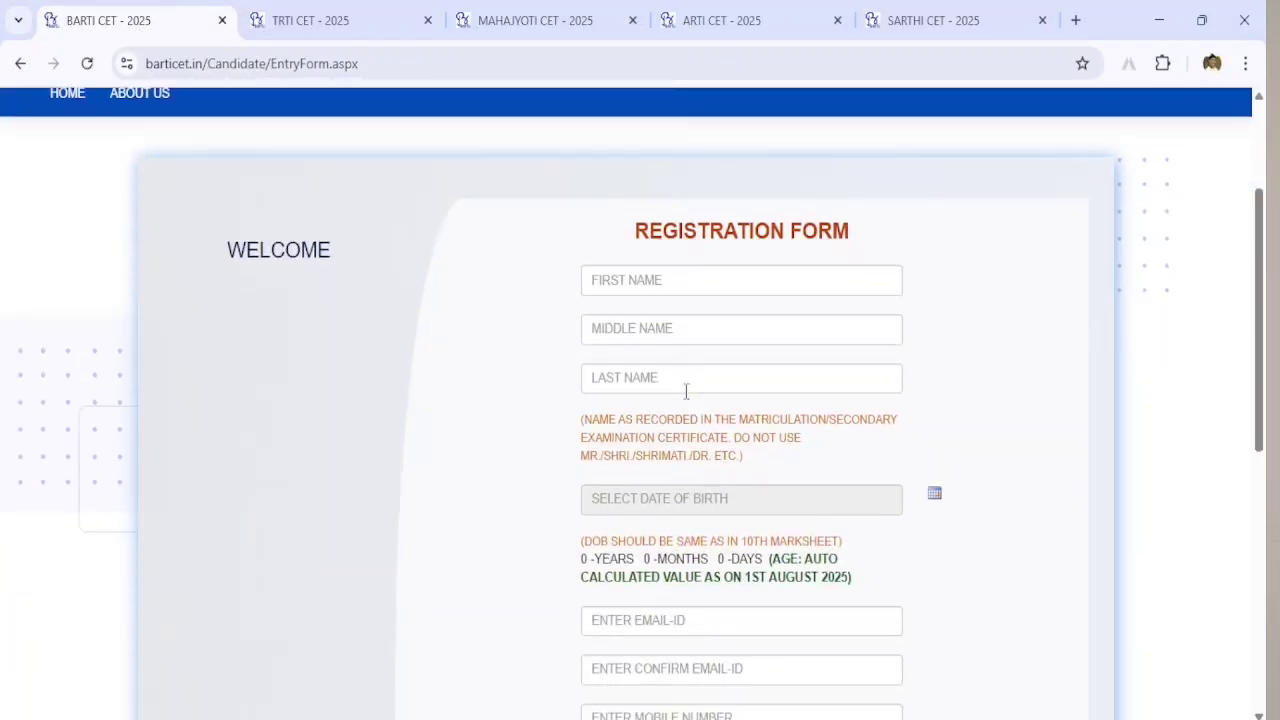
scroll(700, 430, down, 2)
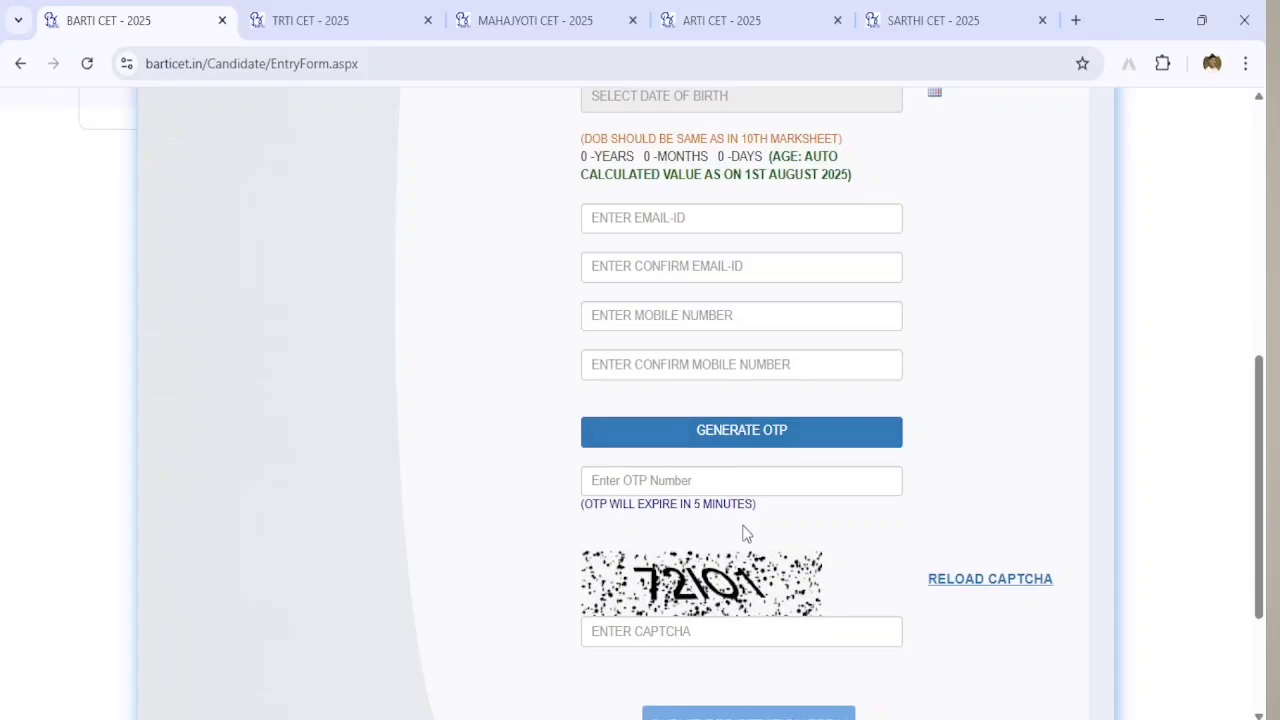
scroll(740, 520, up, 3)
scroll(734, 515, up, 1)
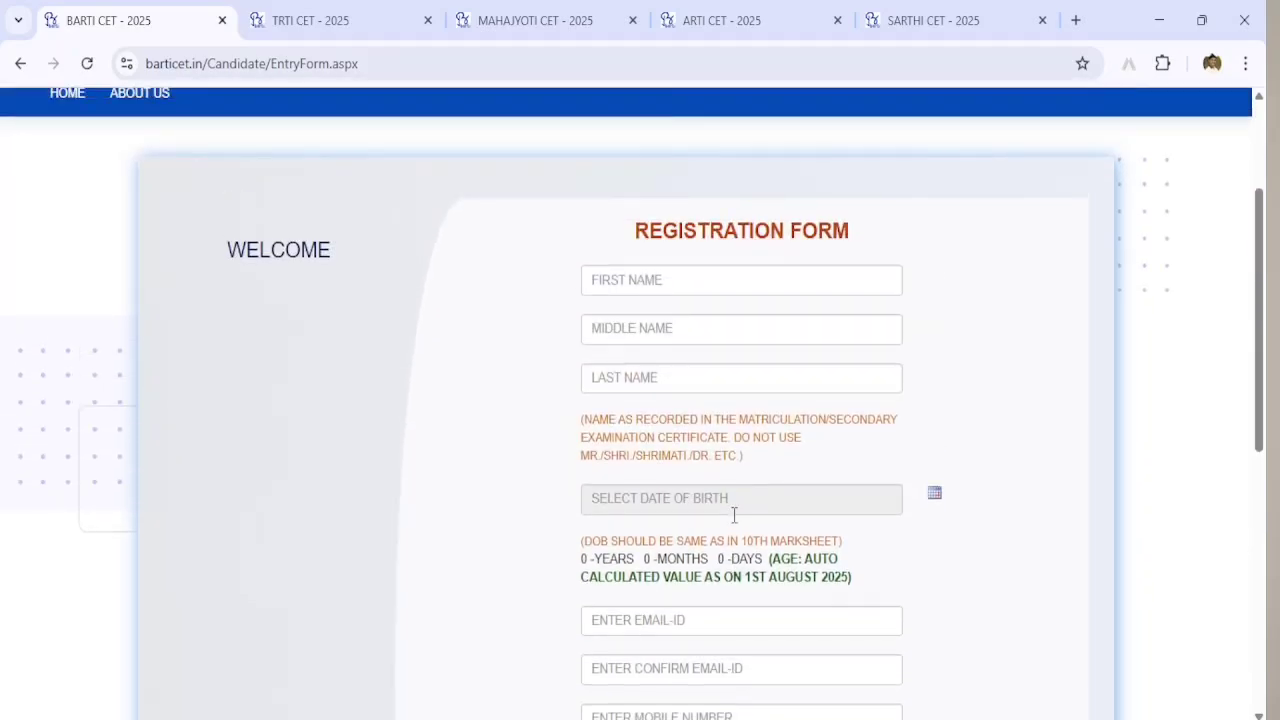
click(630, 280)
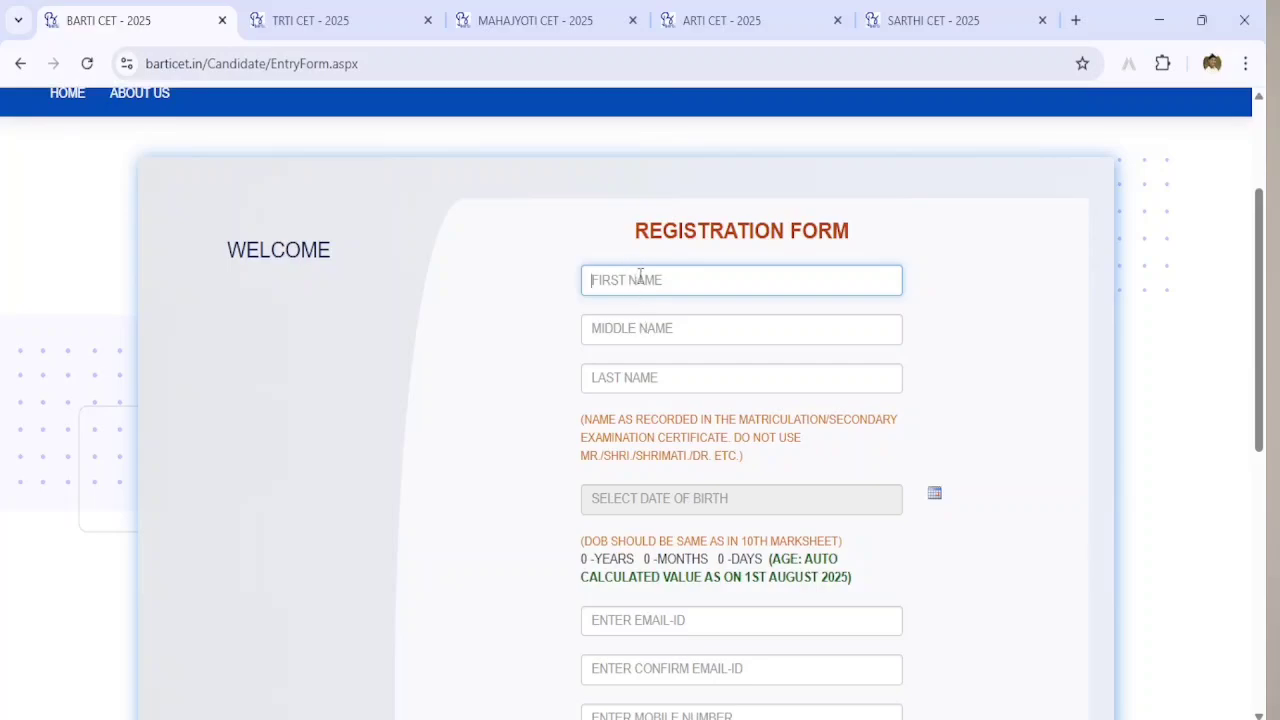
click(645, 329)
click(660, 375)
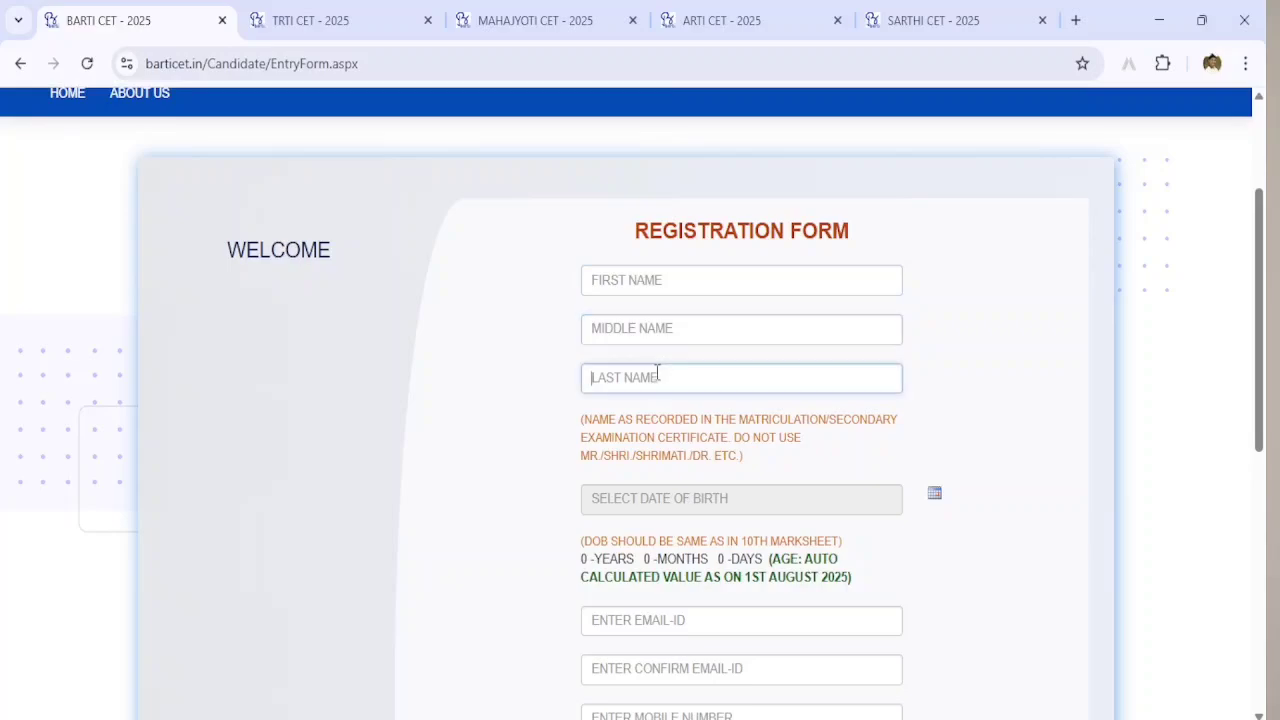
scroll(730, 383, down, 1)
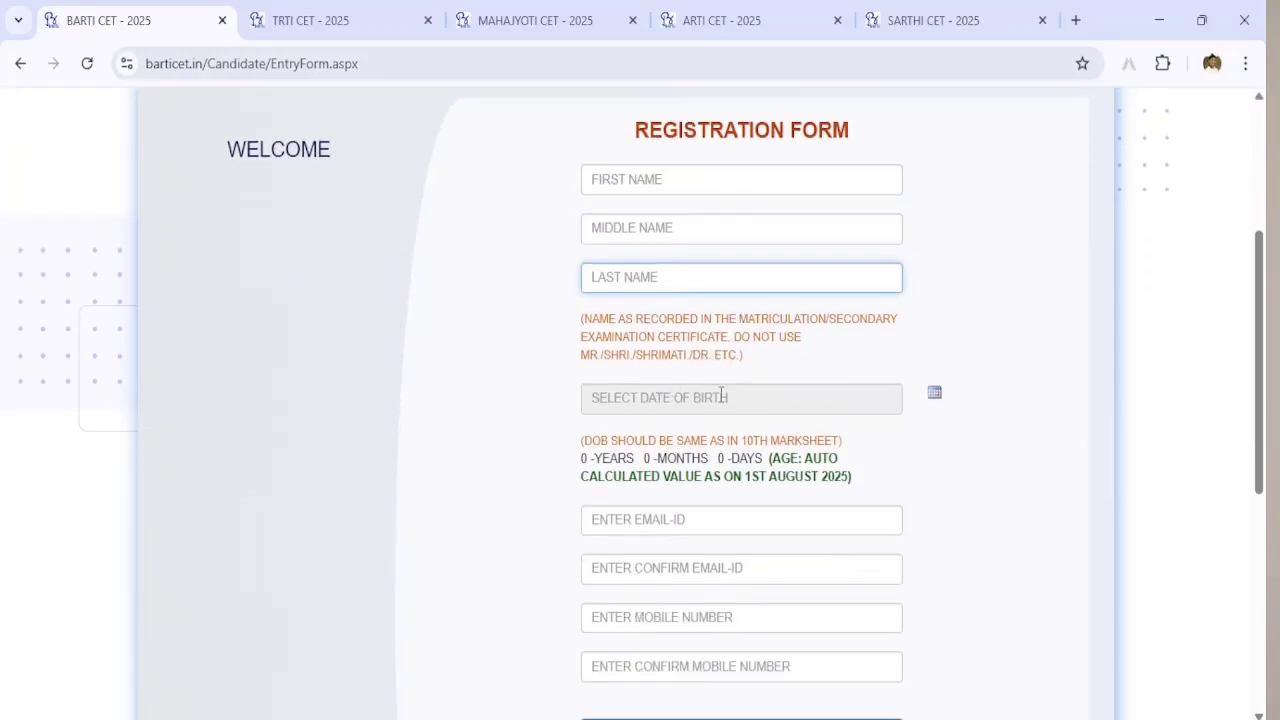
click(750, 398)
click(934, 394)
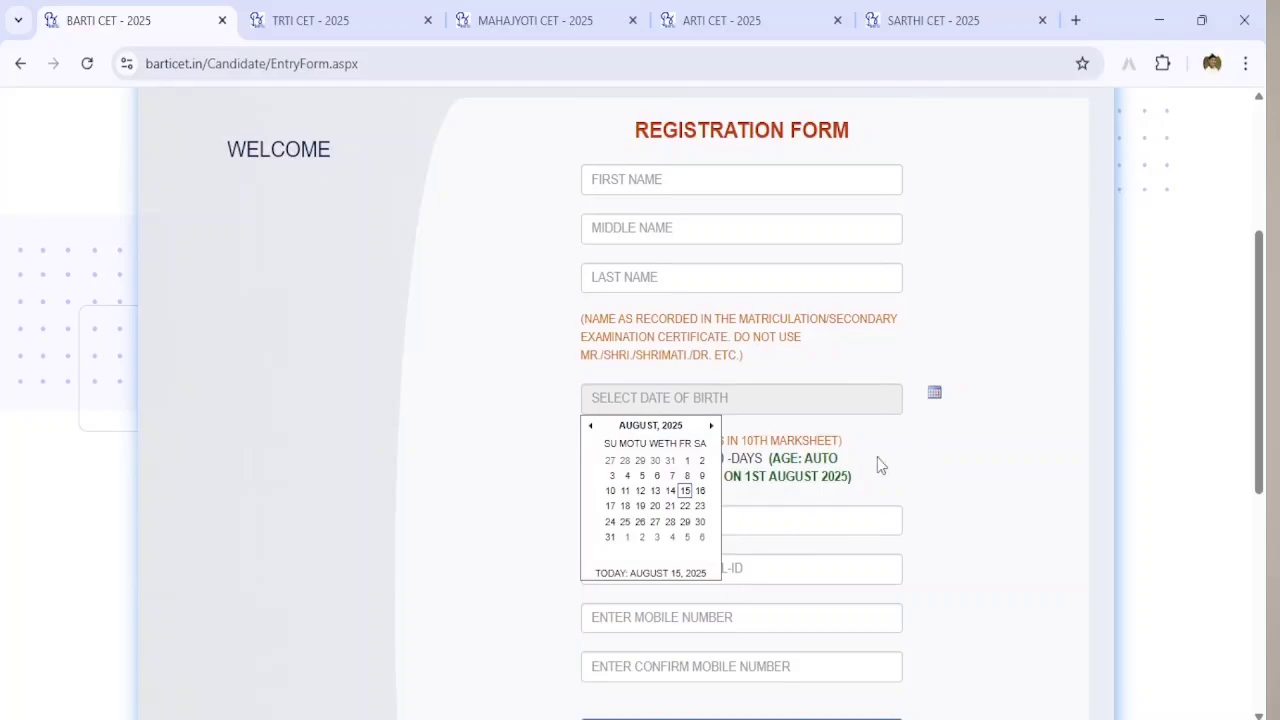
click(778, 514)
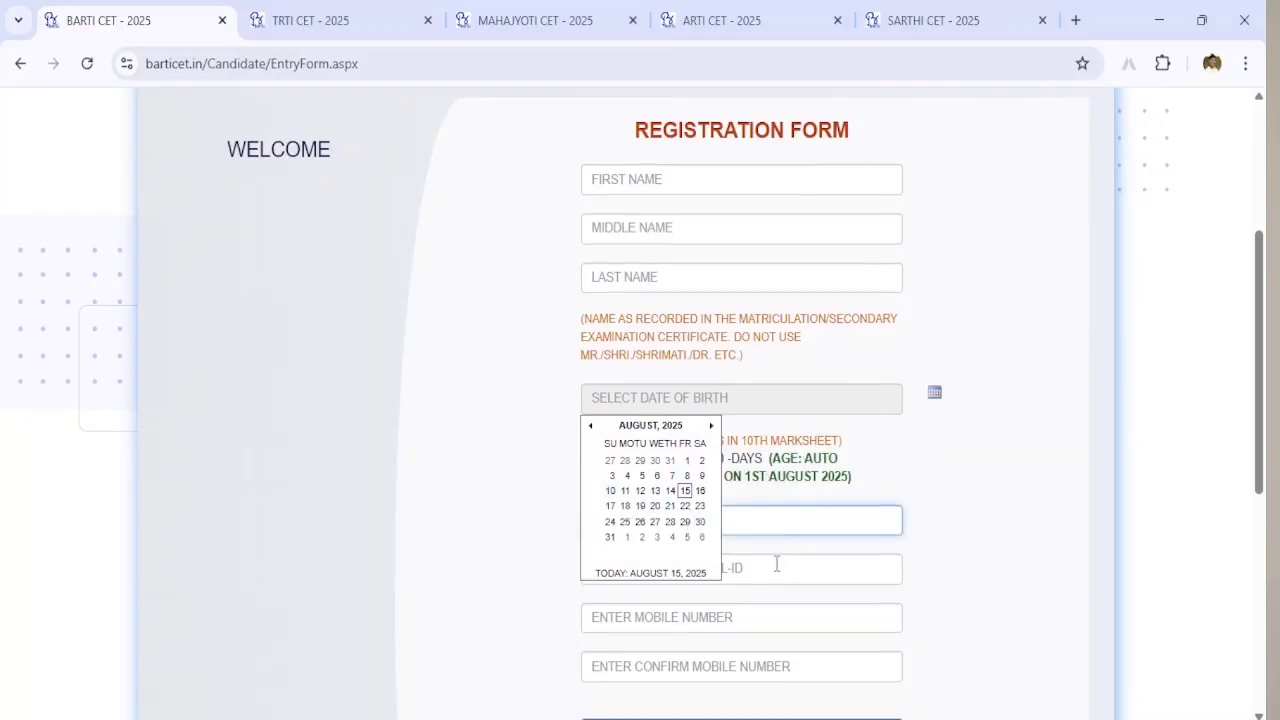
scroll(778, 563, down, 1)
click(766, 468)
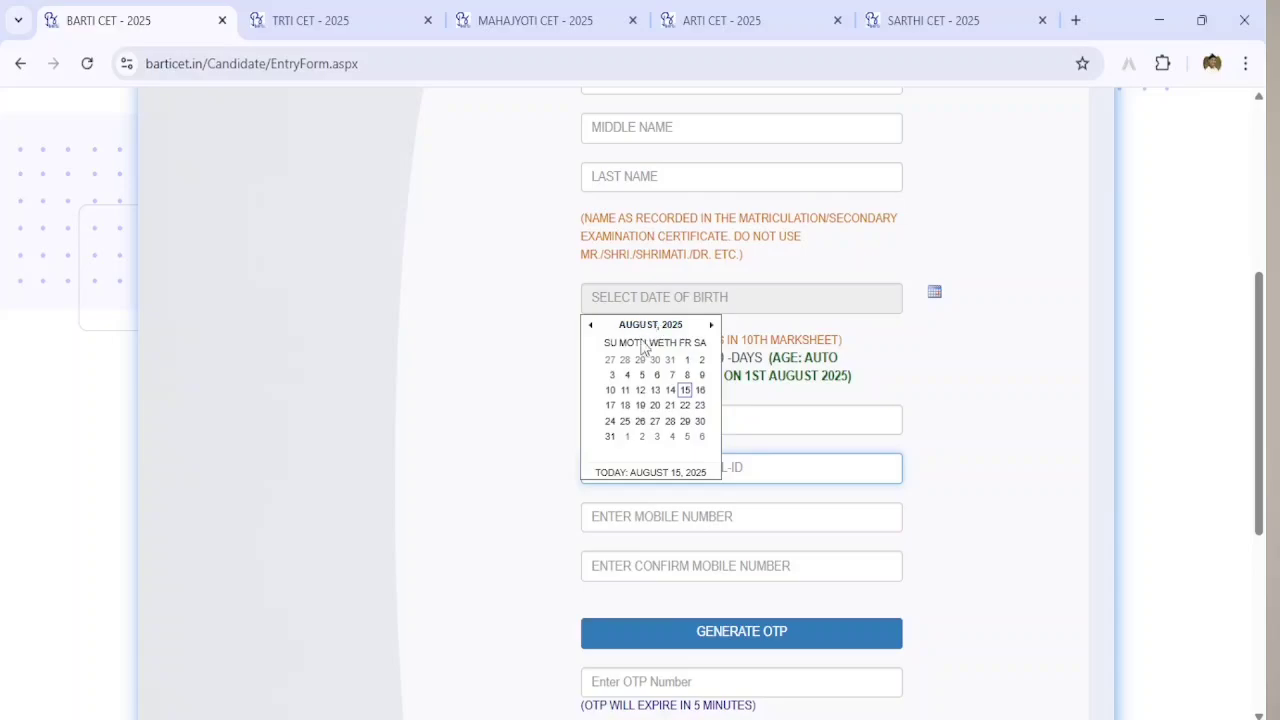
click(670, 405)
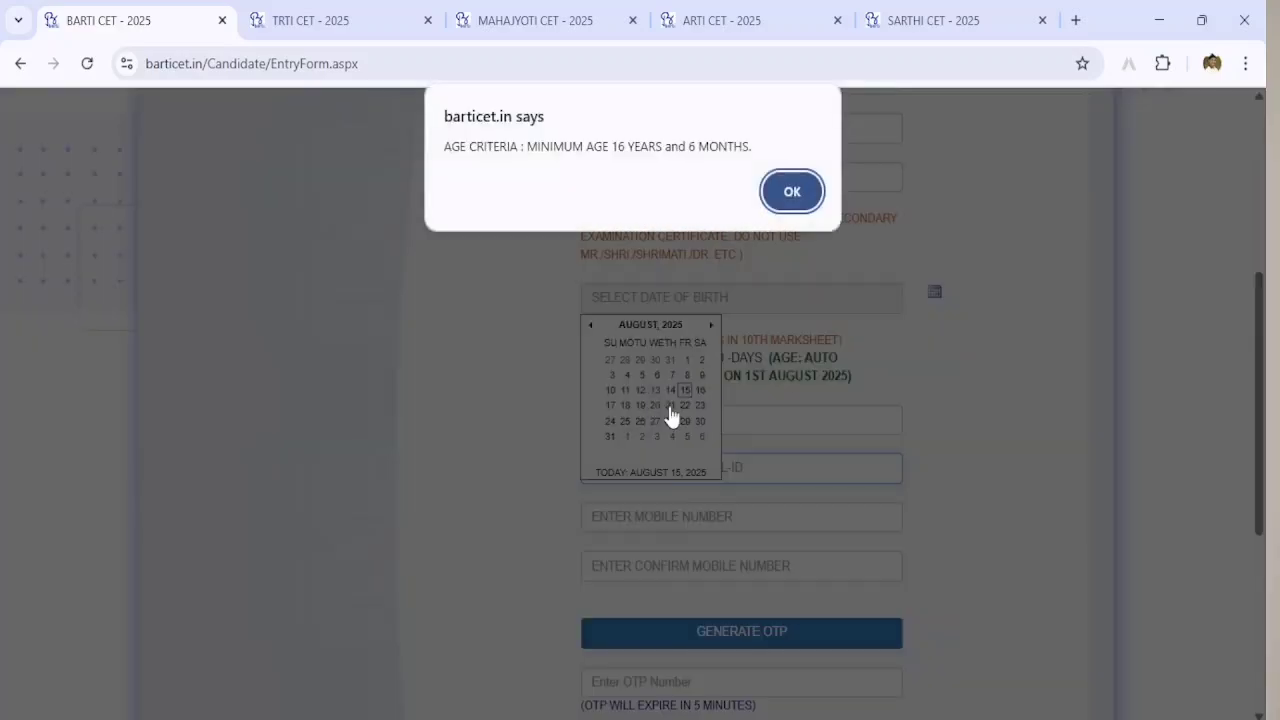
click(791, 191)
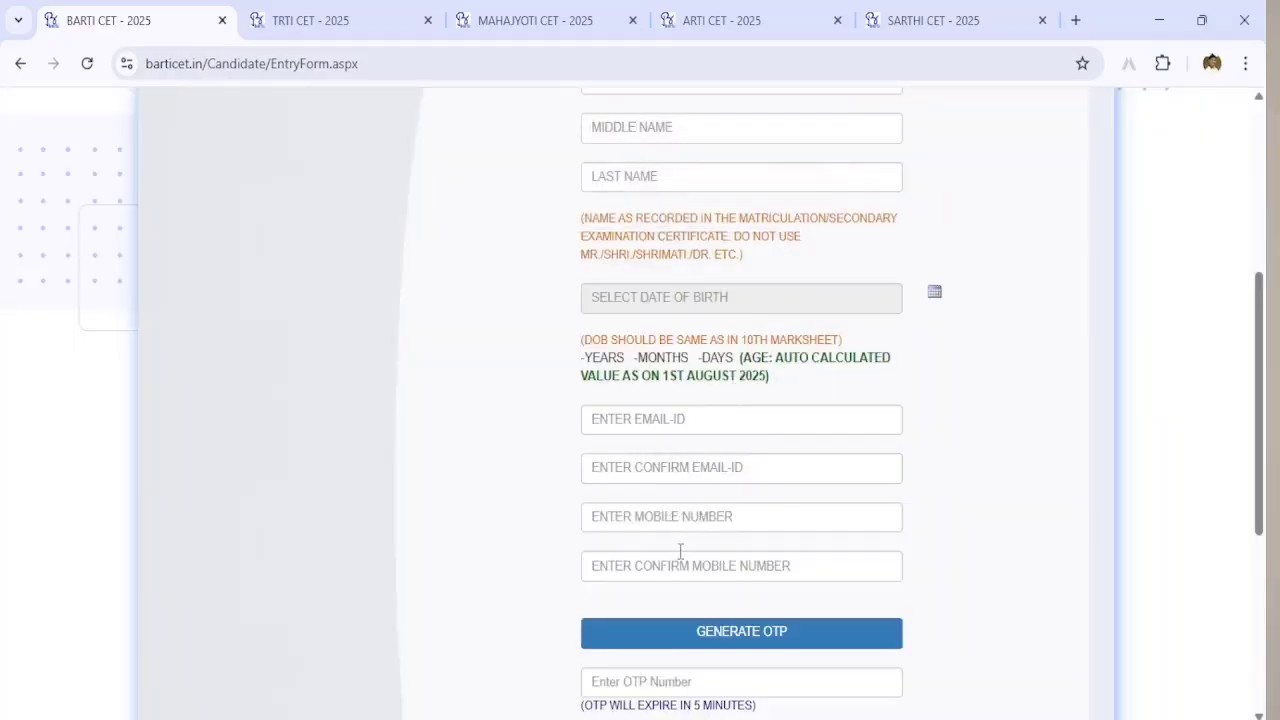
scroll(724, 520, down, 1)
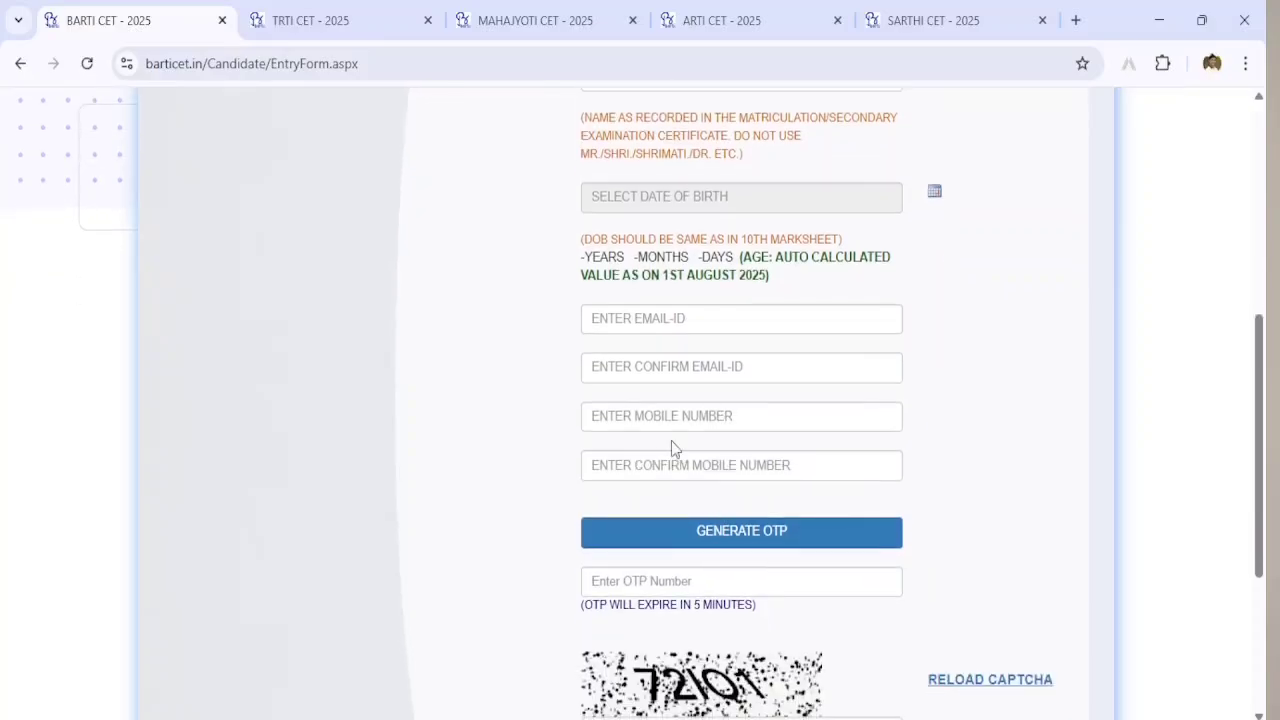
click(674, 416)
click(655, 465)
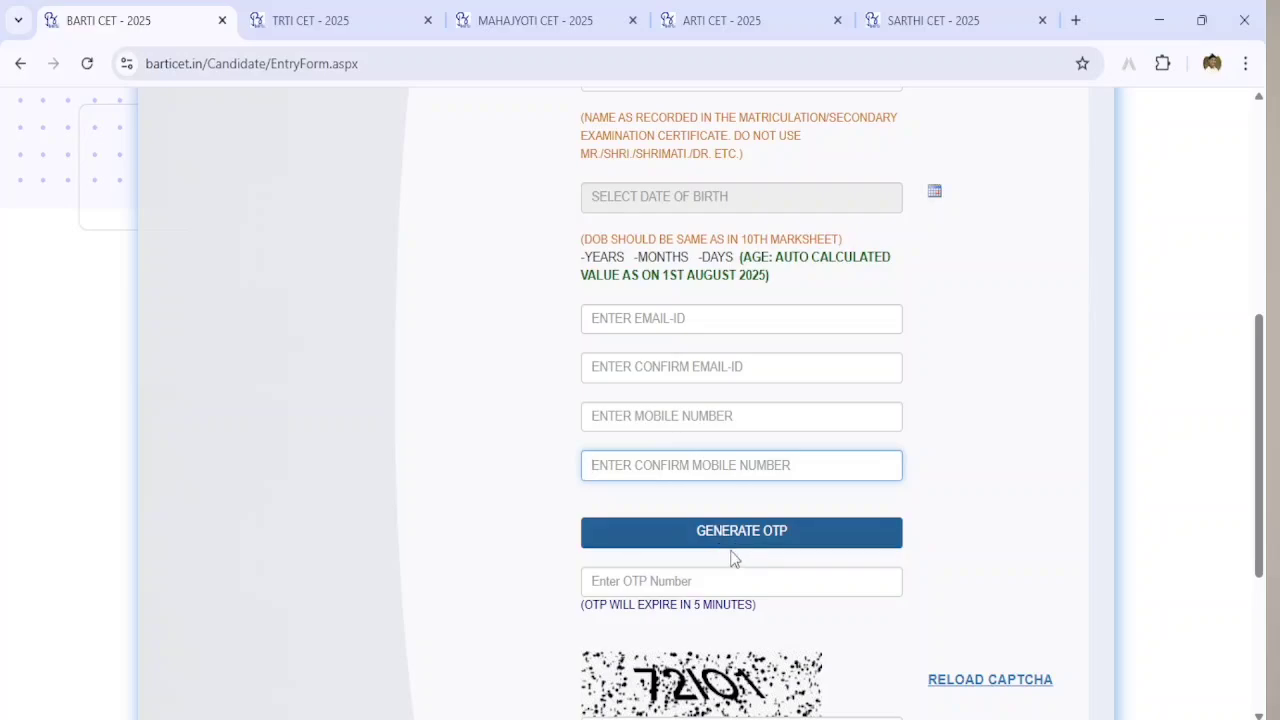
click(709, 580)
scroll(708, 583, down, 2)
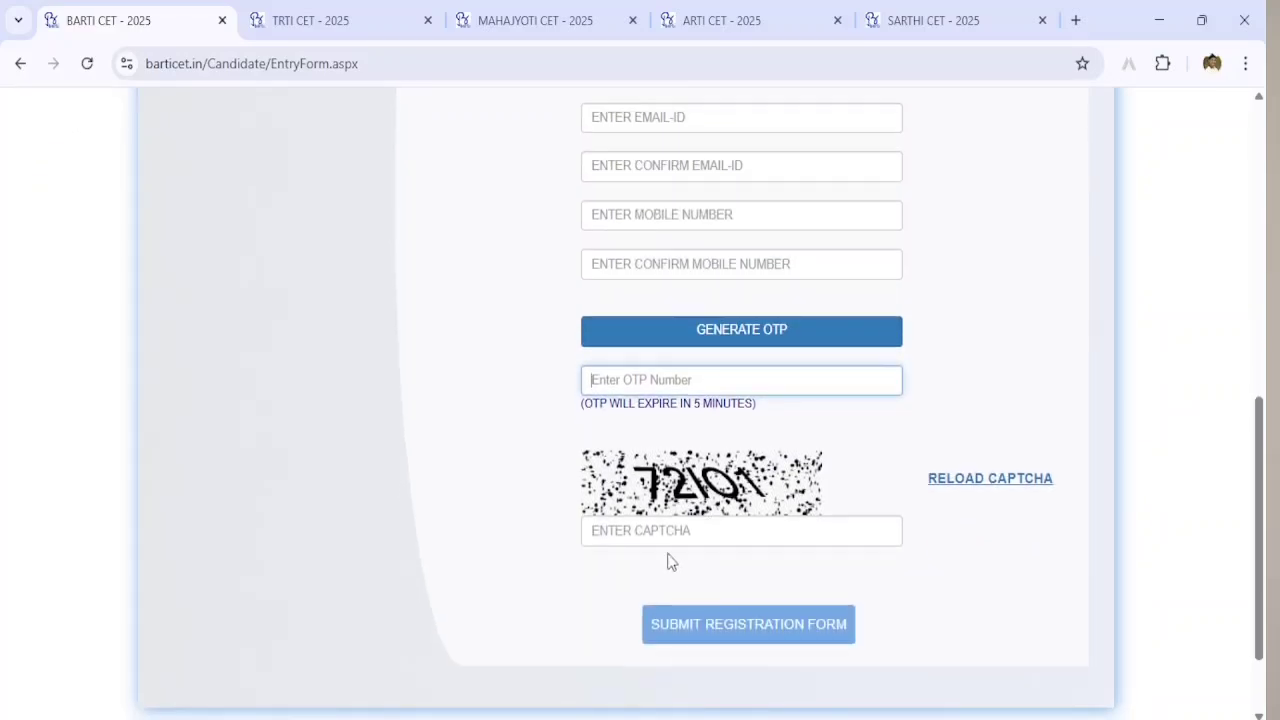
Step: Select the captcha entry box on the BARTI page
click(666, 530)
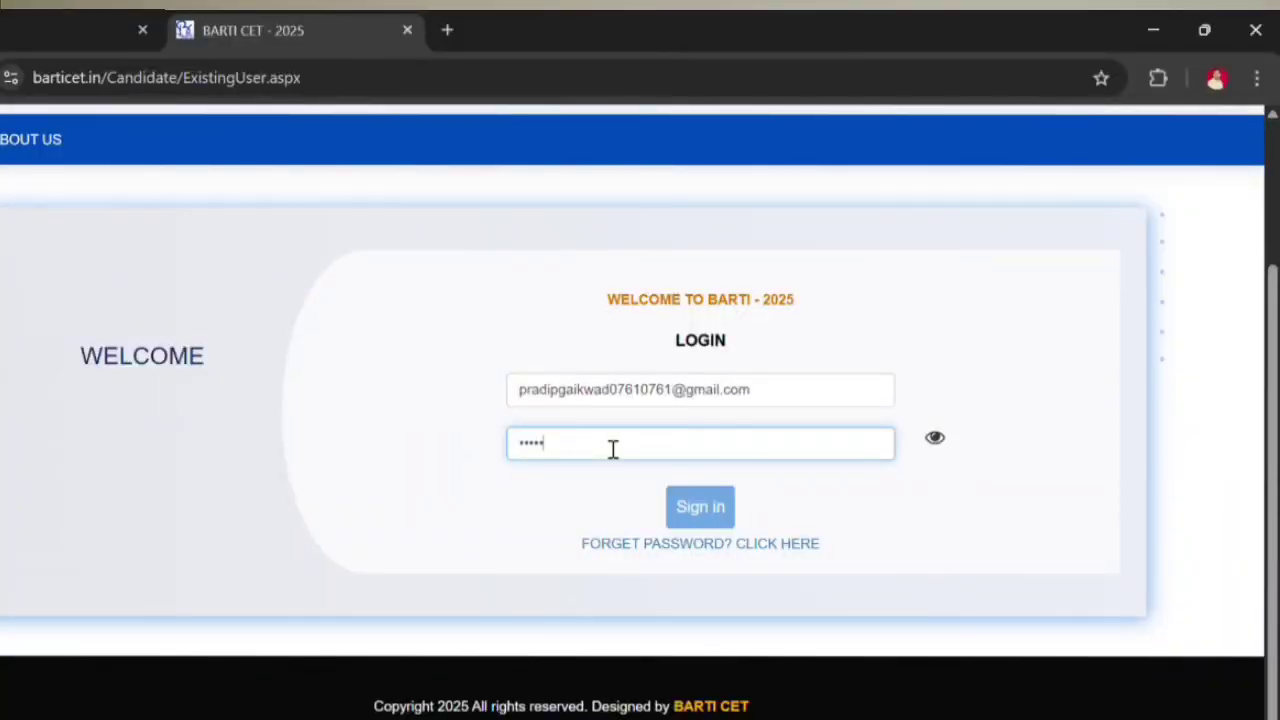
Step: Re-enter the account password and sign in to the BARTI candidate account
key(BackSpace)
key(BackSpace)
key(BackSpace)
text(***)
click(701, 518)
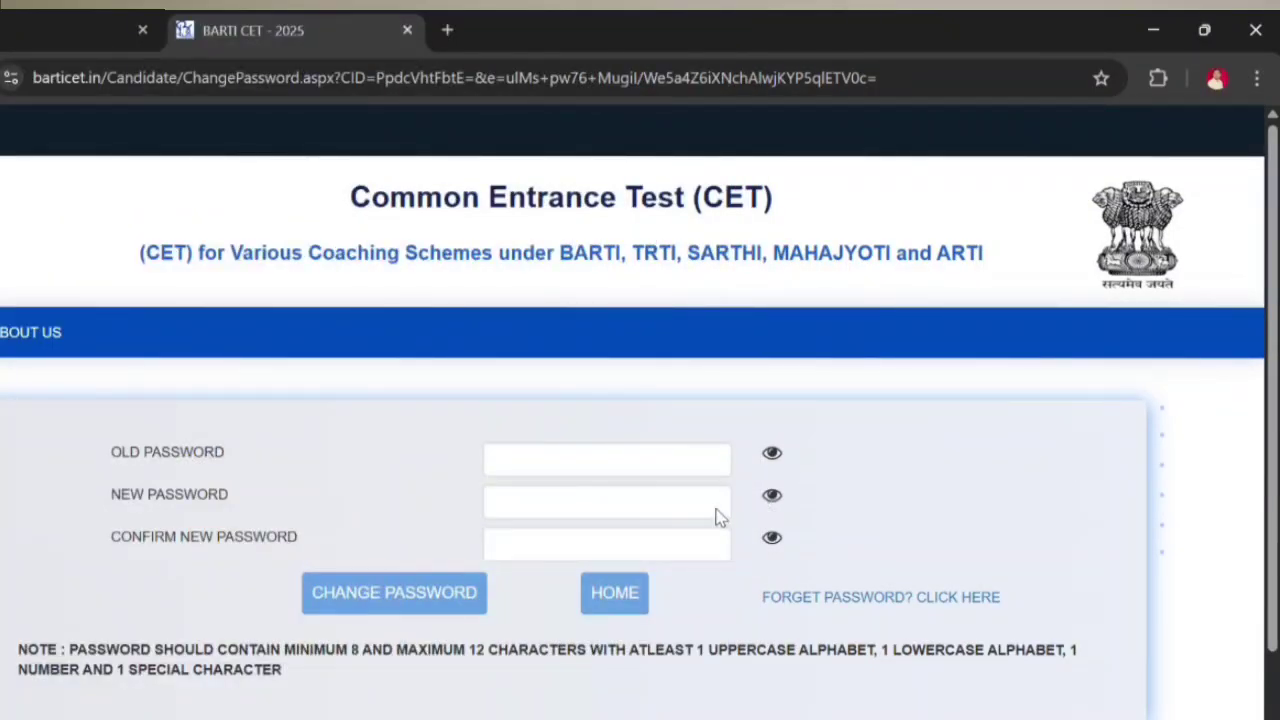
Step: Enter the old password, the new password and its confirmation, and submit the change
click(595, 461)
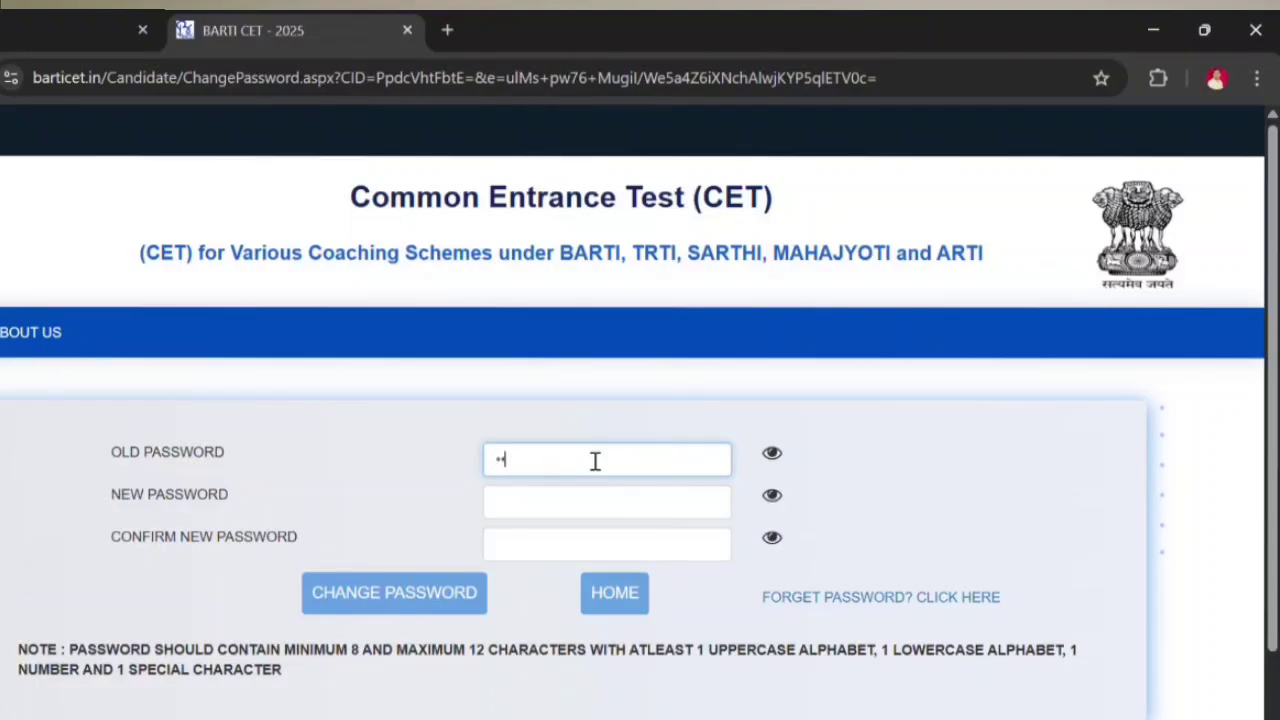
text(****)
click(519, 508)
text(***)
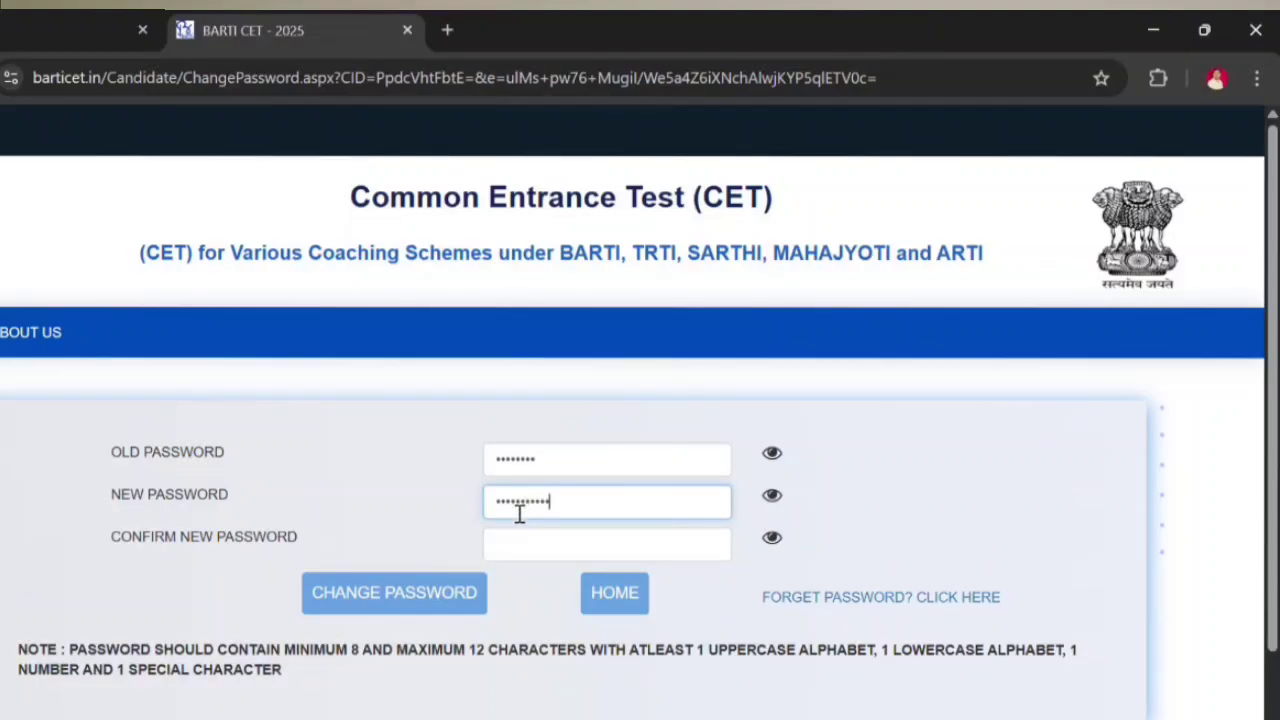
click(537, 538)
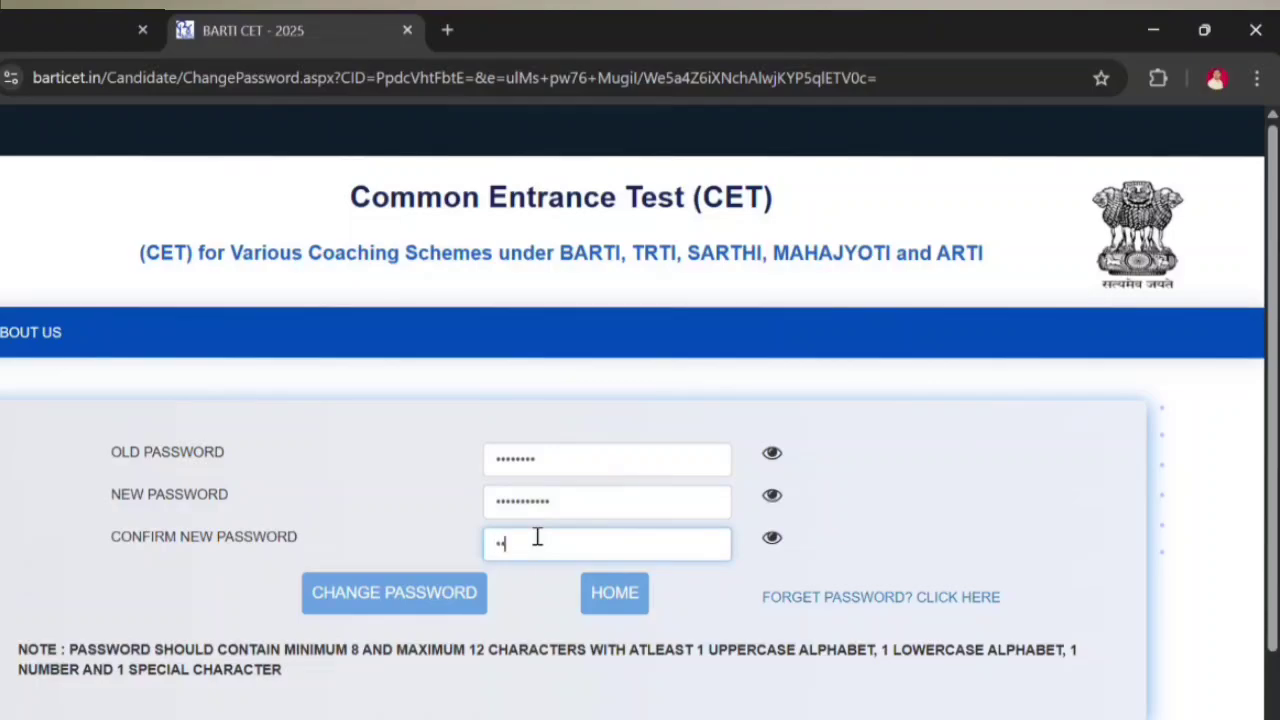
text(********)
click(423, 595)
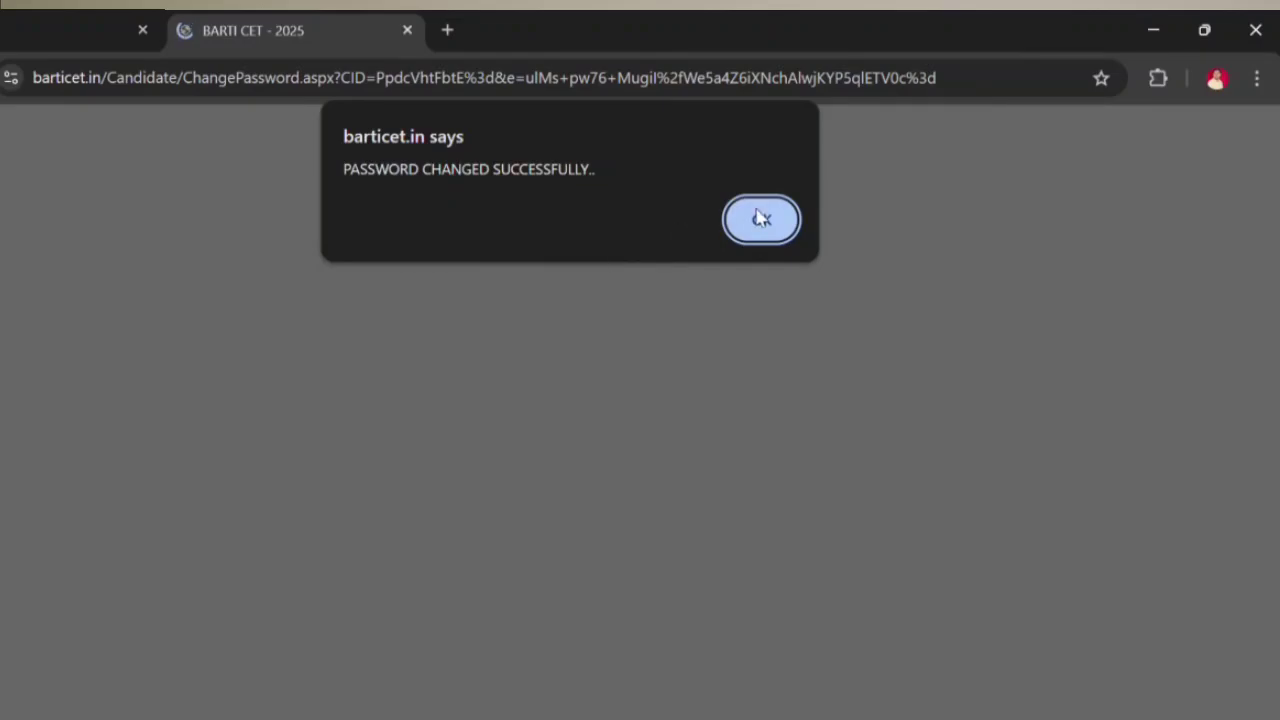
Step: Dismiss the success alert, sign in with the saved e-mail and new password, and scroll to personal details
click(762, 219)
click(563, 584)
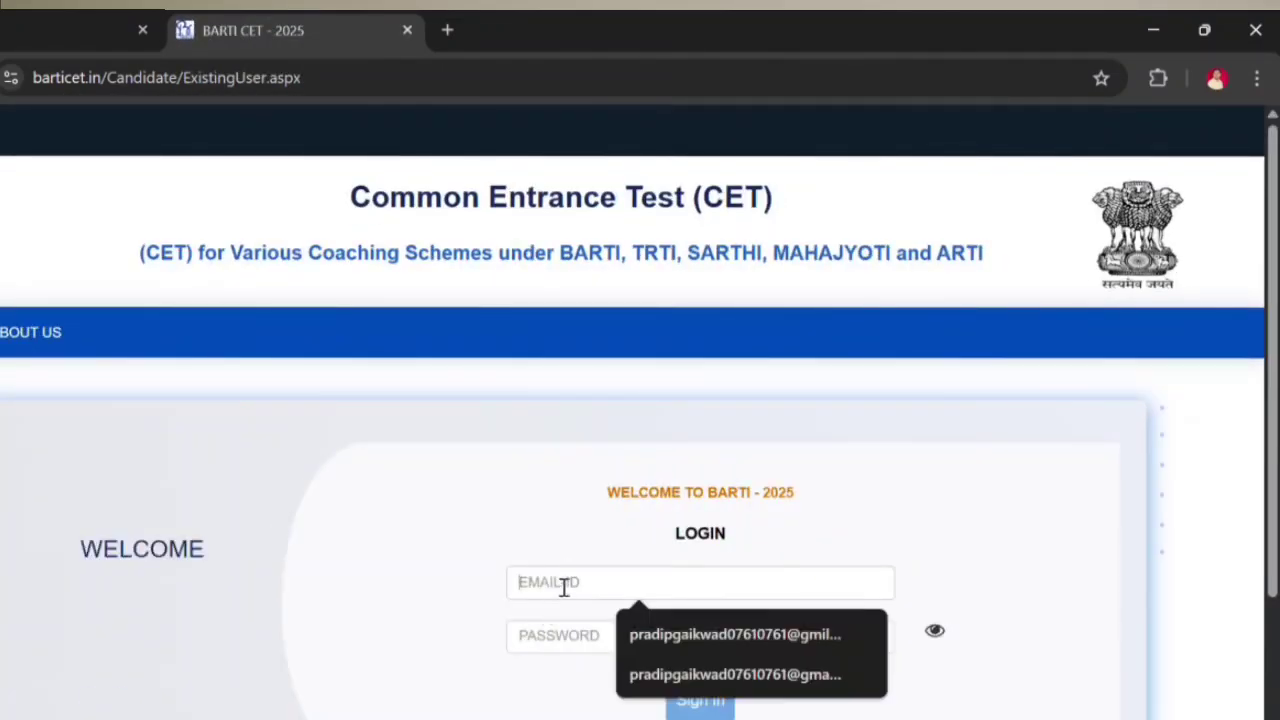
click(671, 643)
text(••)
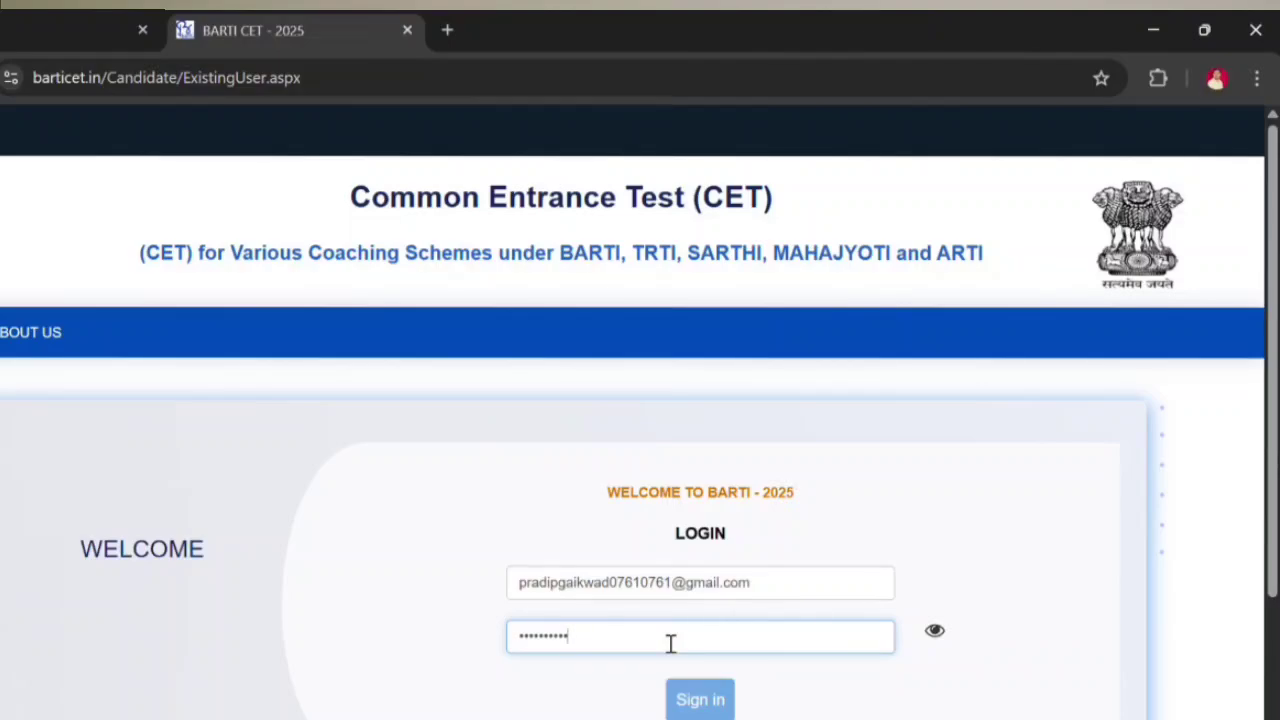
click(700, 699)
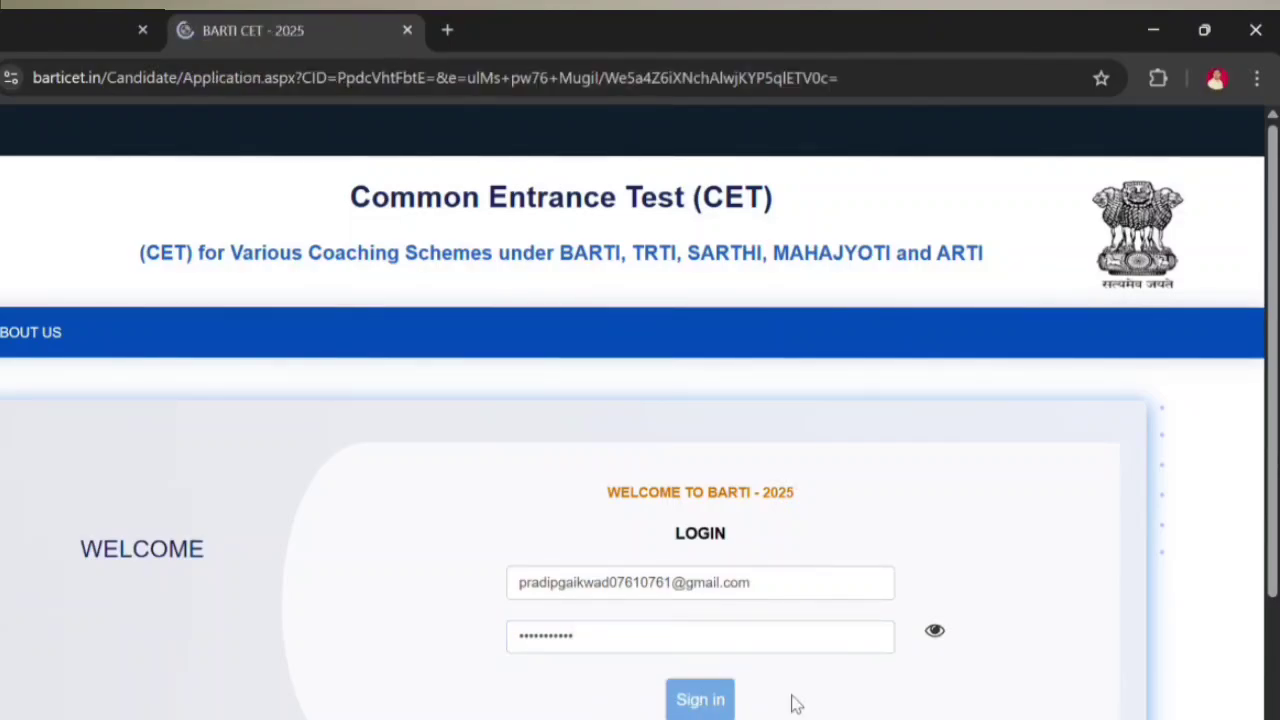
scroll(628, 456, down, 3)
scroll(451, 457, down, 2)
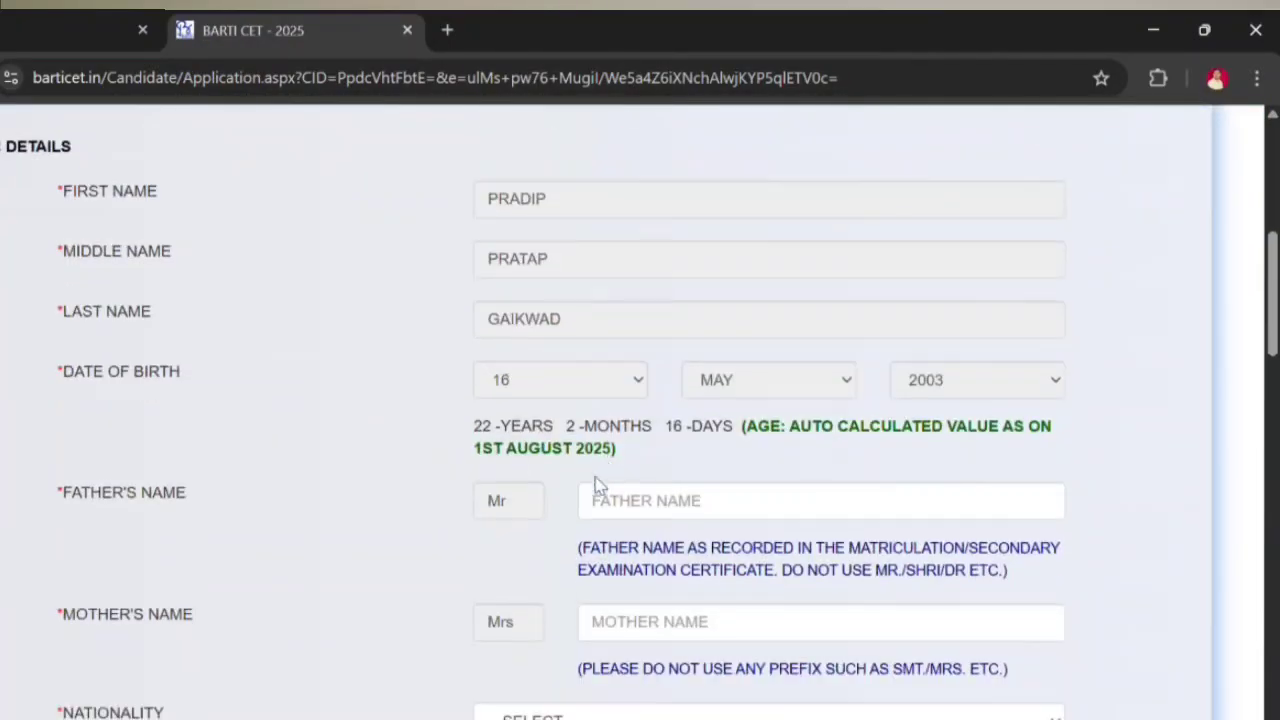
Step: Enter the father's and mother's names and set nationality to INDIAN
click(656, 492)
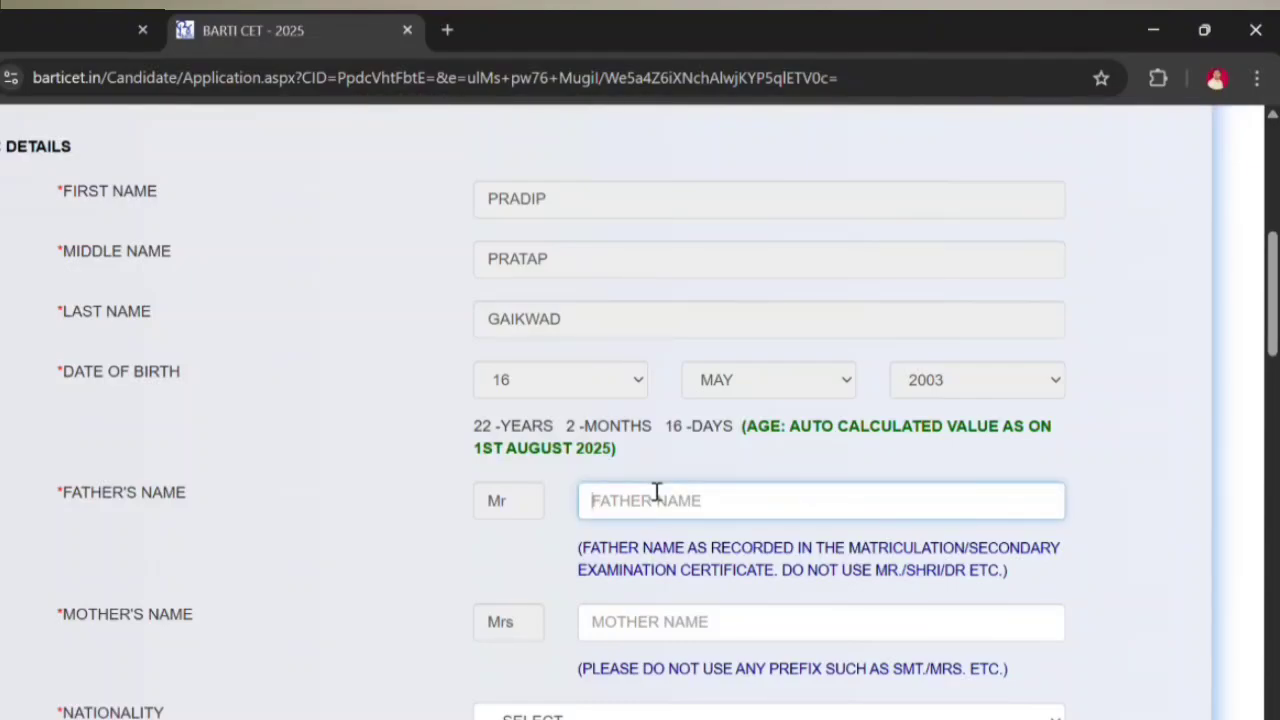
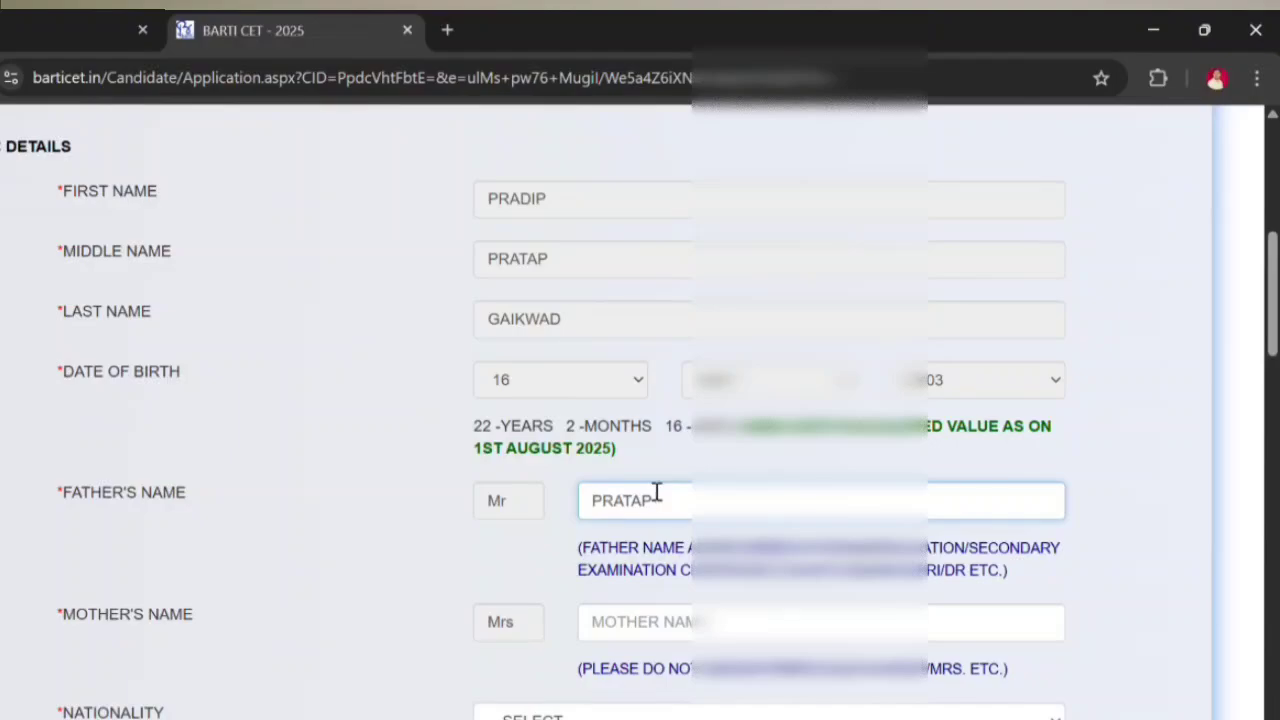
click(507, 573)
click(657, 618)
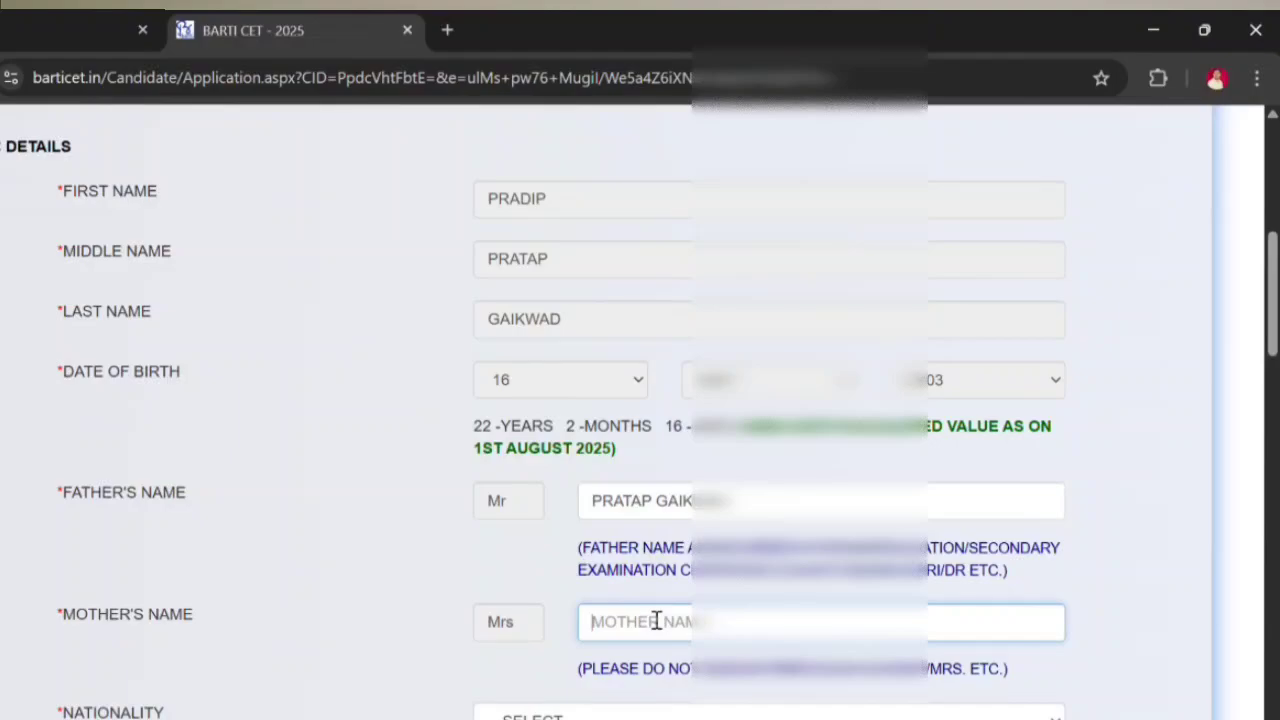
text(CHABUBAI)
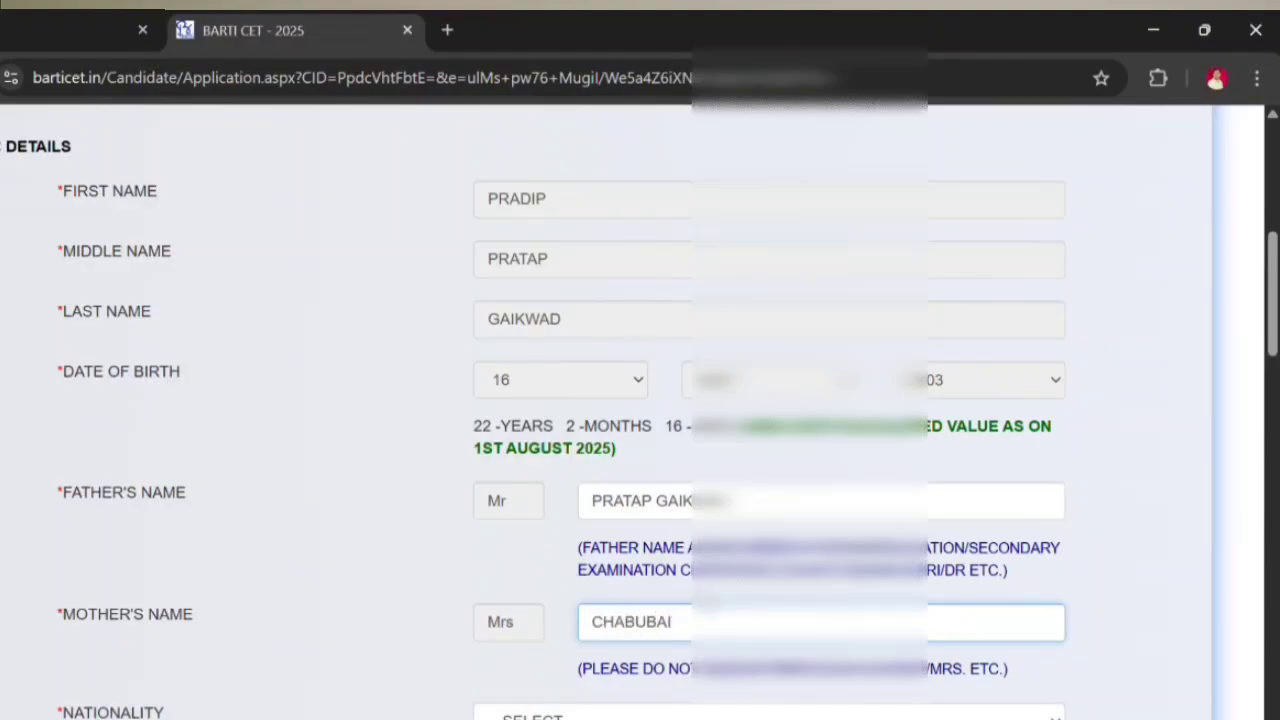
scroll(580, 517, down, 2)
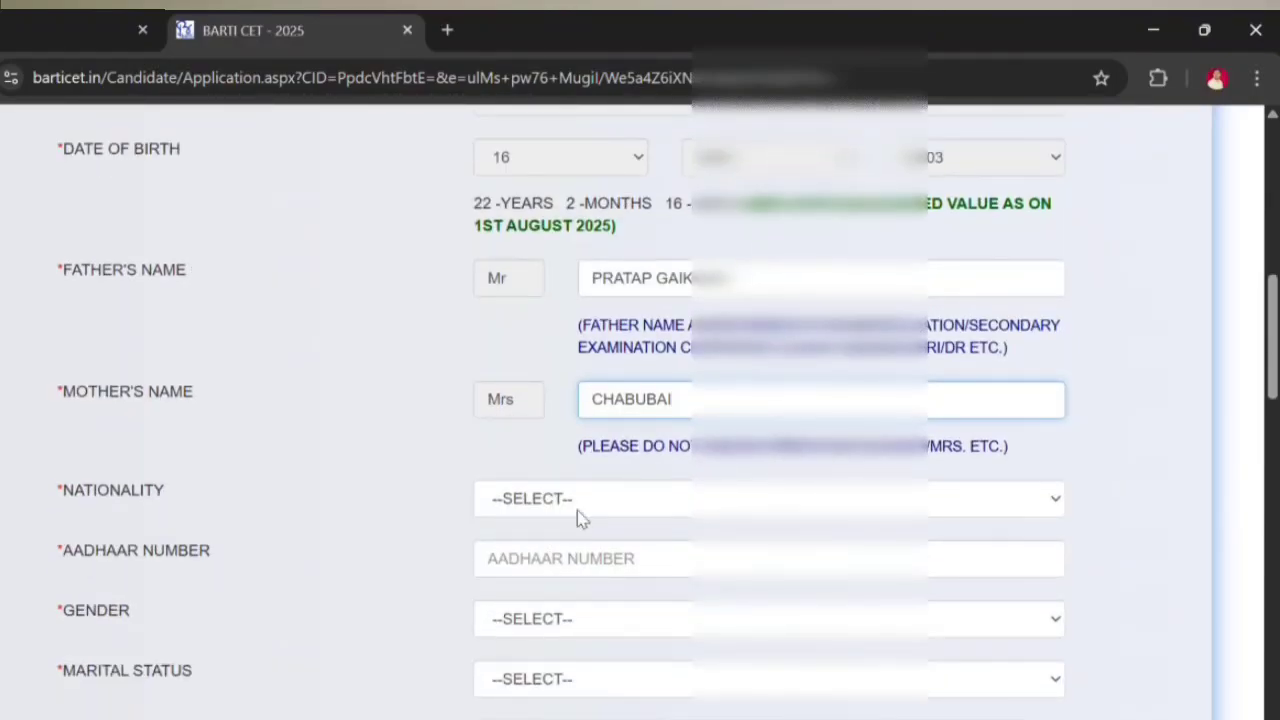
click(578, 505)
click(565, 552)
scroll(566, 548, down, 2)
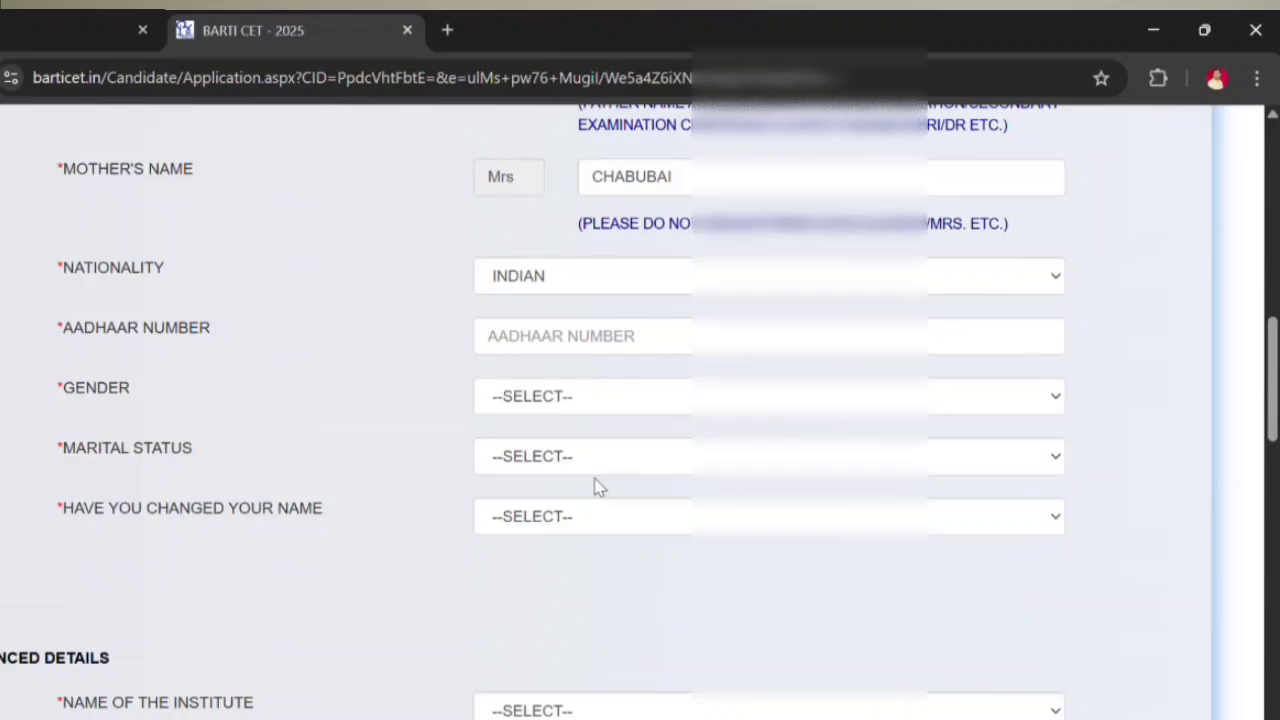
Step: Enter the Aadhaar number and set gender MALE, marital status UNMARRIED and name change NO
click(576, 340)
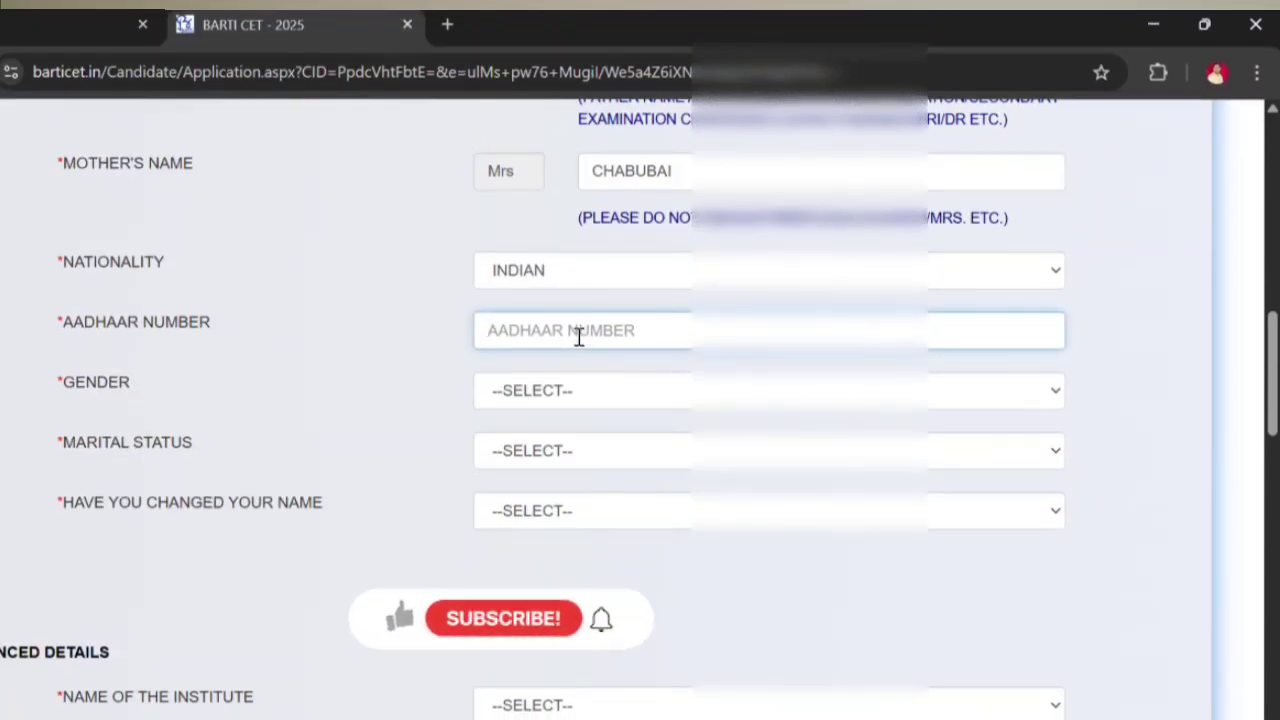
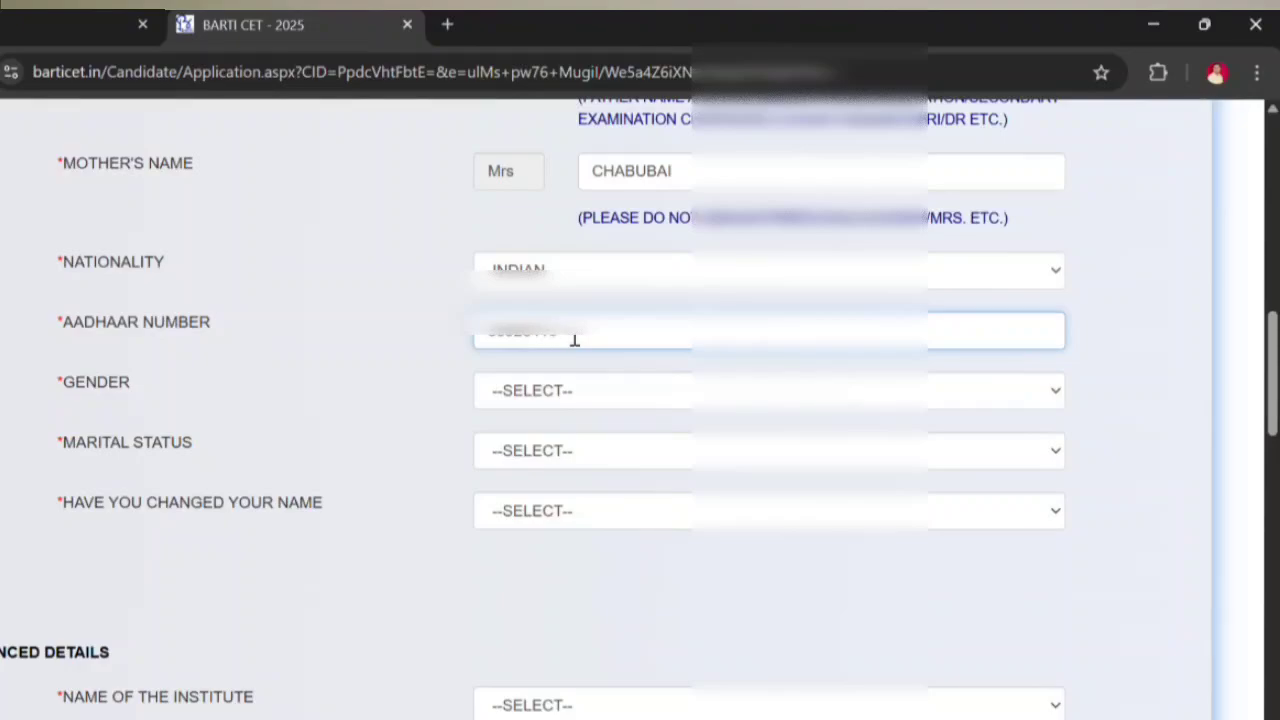
click(543, 388)
click(566, 449)
click(566, 450)
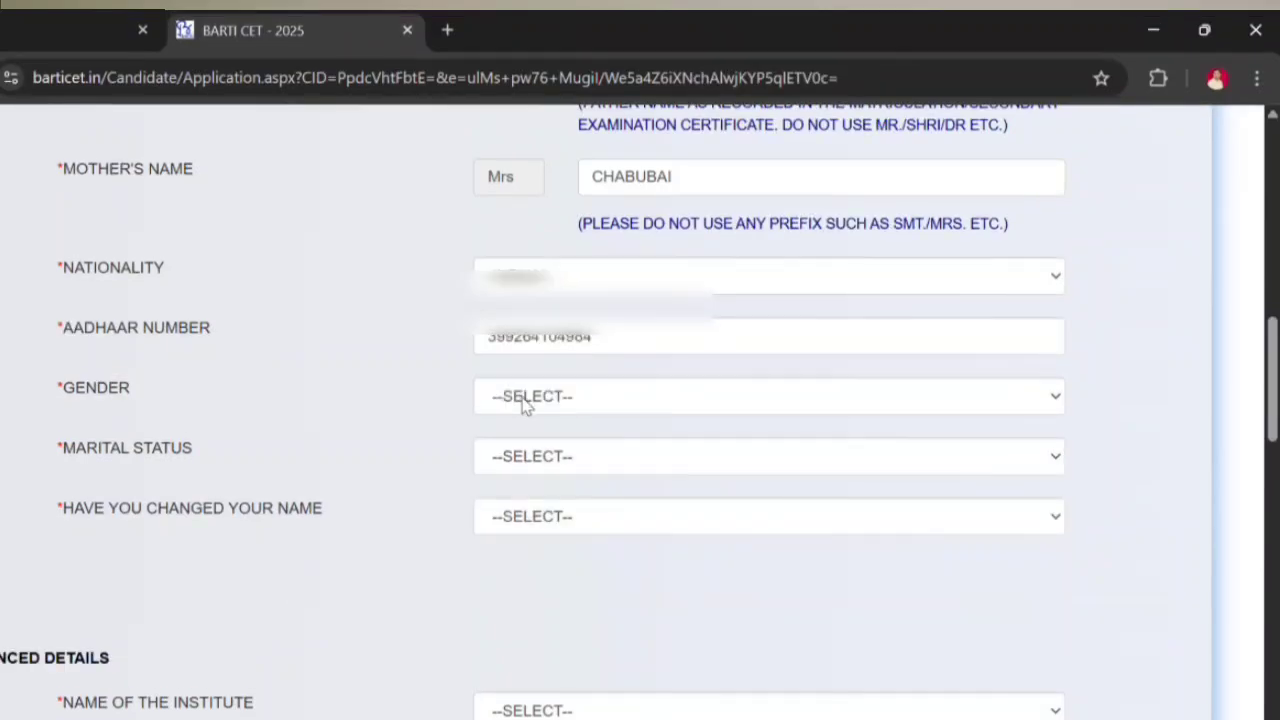
click(523, 400)
click(565, 450)
click(566, 456)
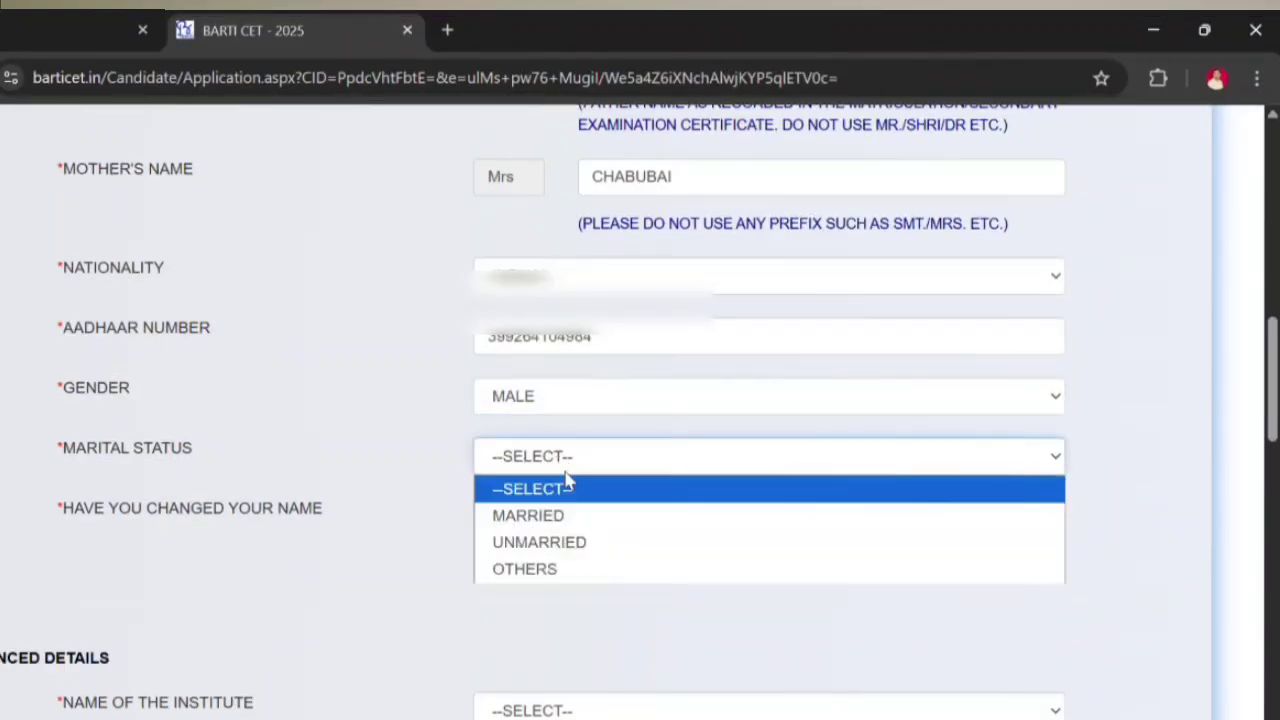
click(567, 541)
click(576, 516)
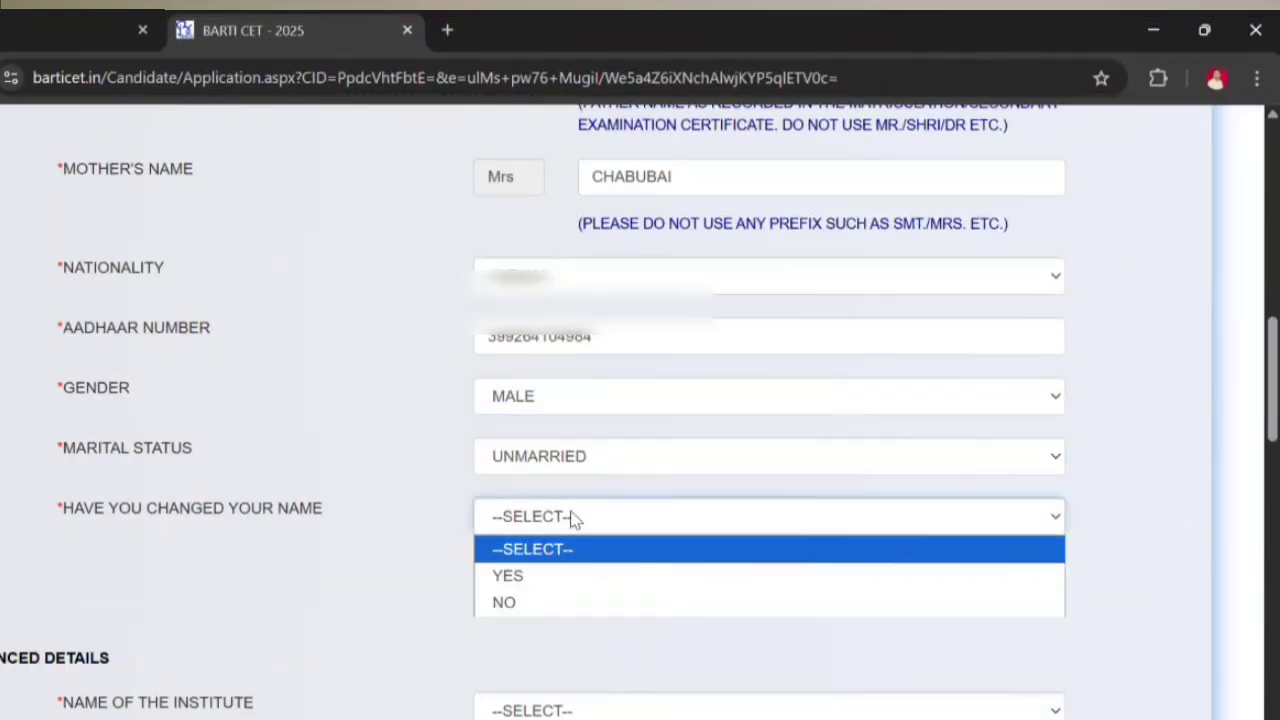
click(558, 603)
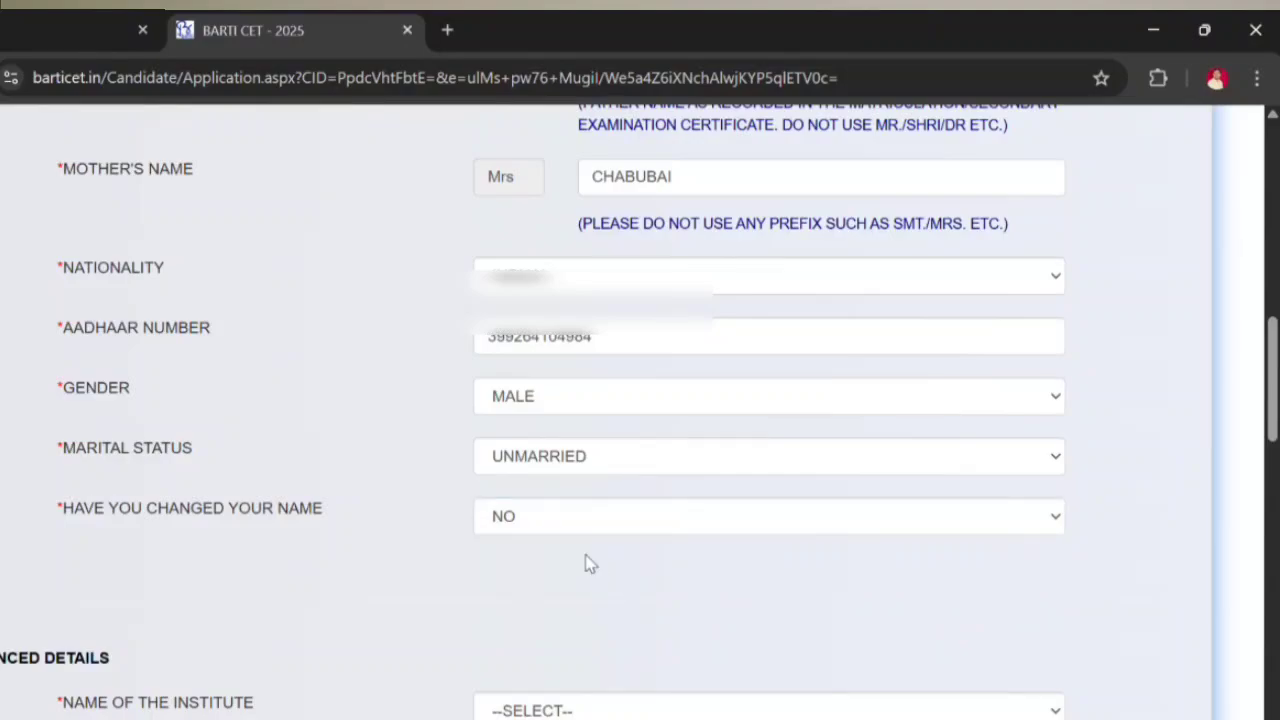
scroll(600, 560, down, 3)
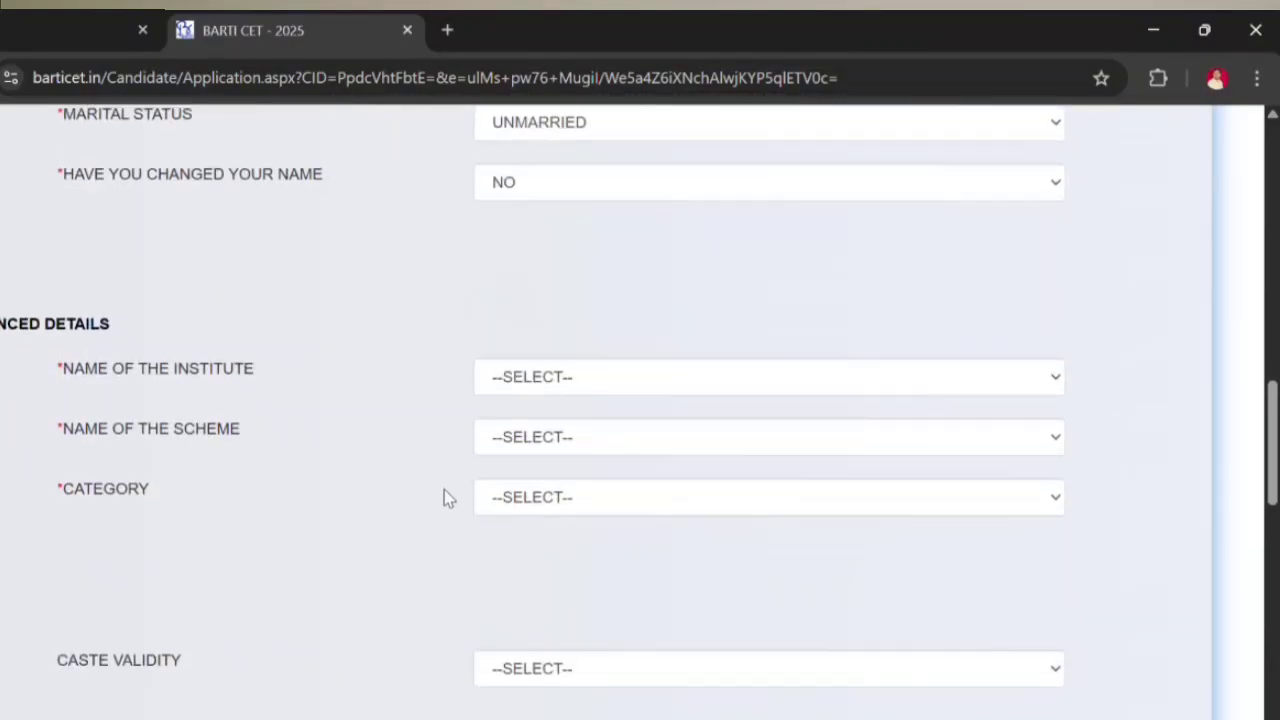
Step: Choose BARTI as the institute and MPSC State Services as the scheme
click(555, 382)
click(553, 440)
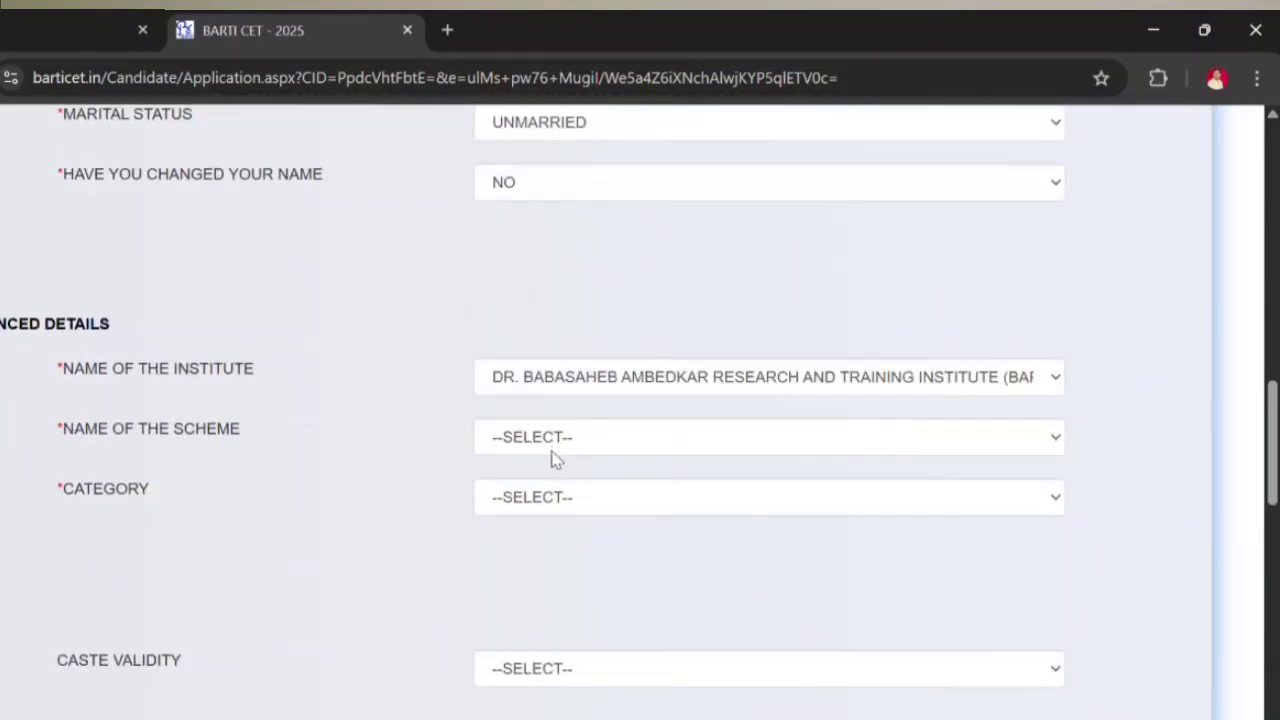
click(563, 443)
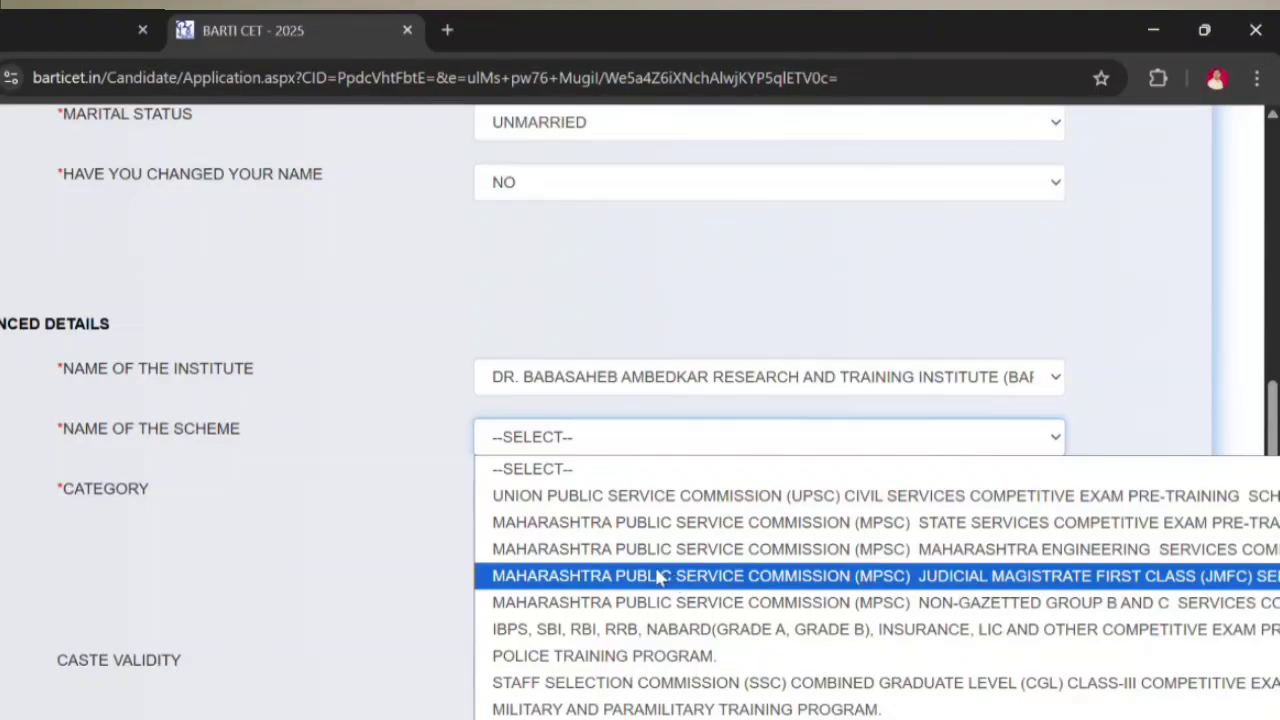
click(808, 530)
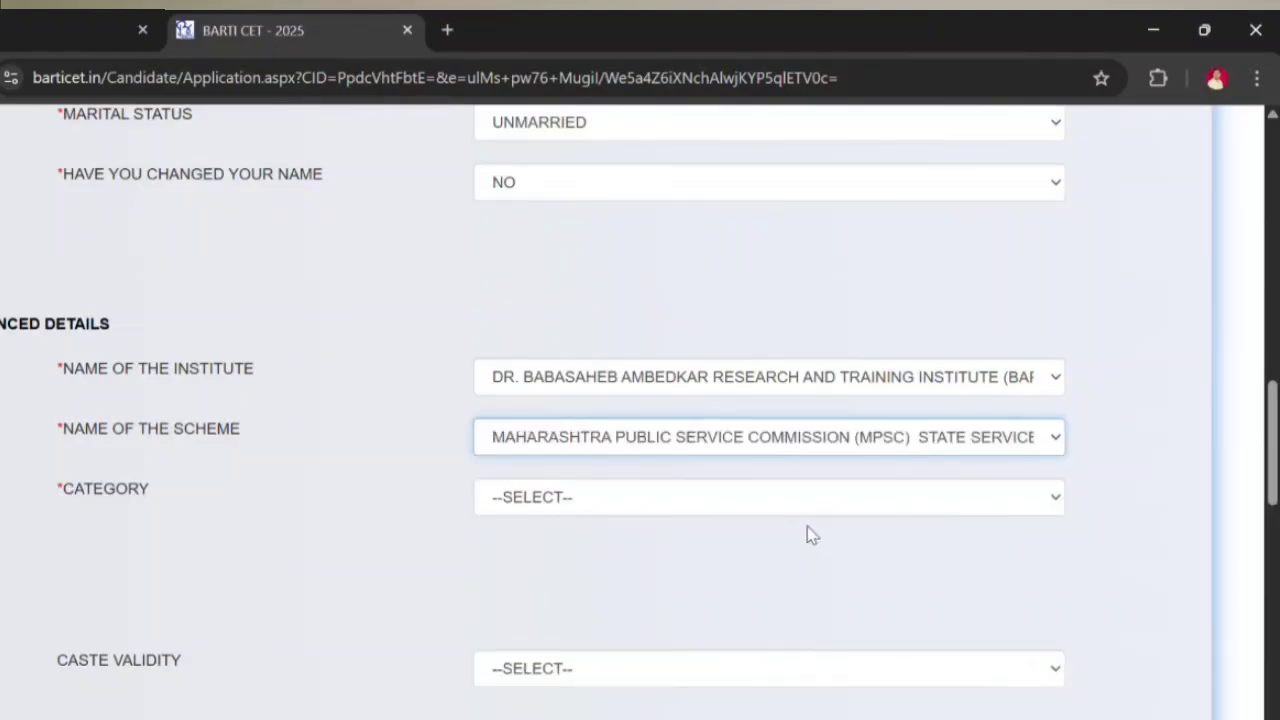
Step: Set category to SCHEDULED CASTE and caste to (37)MAHAR, found by searching 'mah'
click(664, 503)
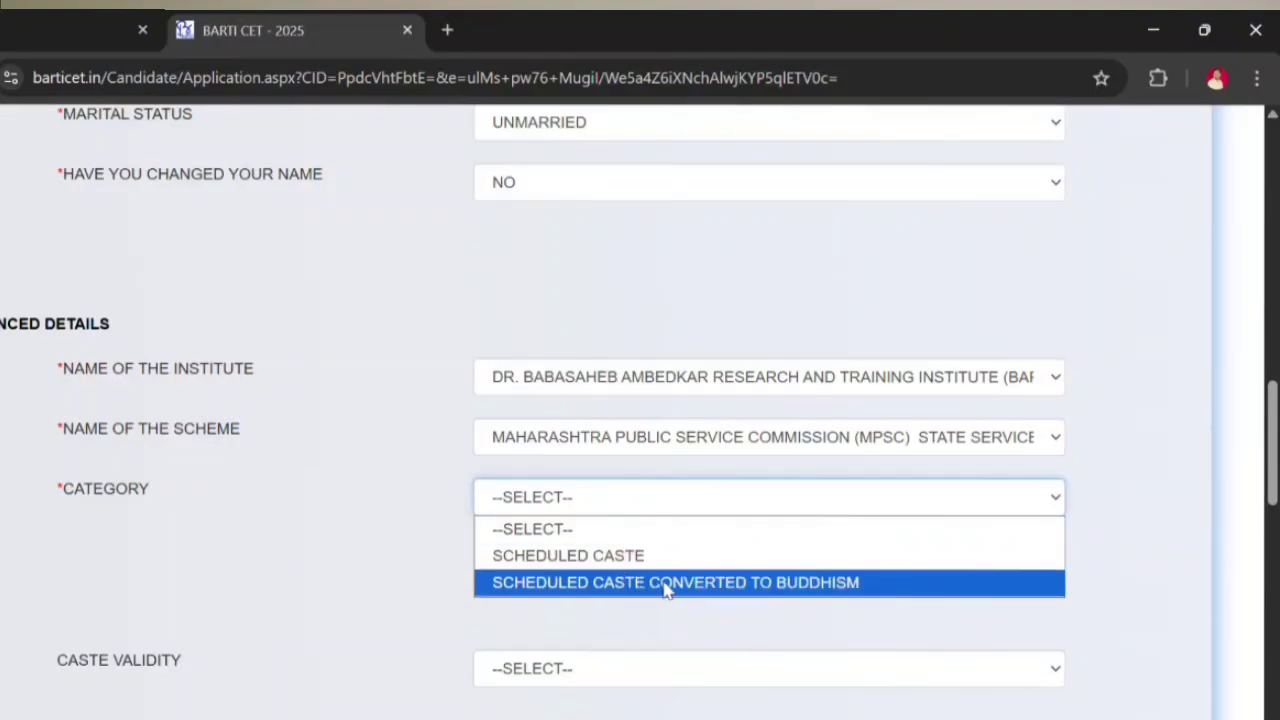
click(666, 557)
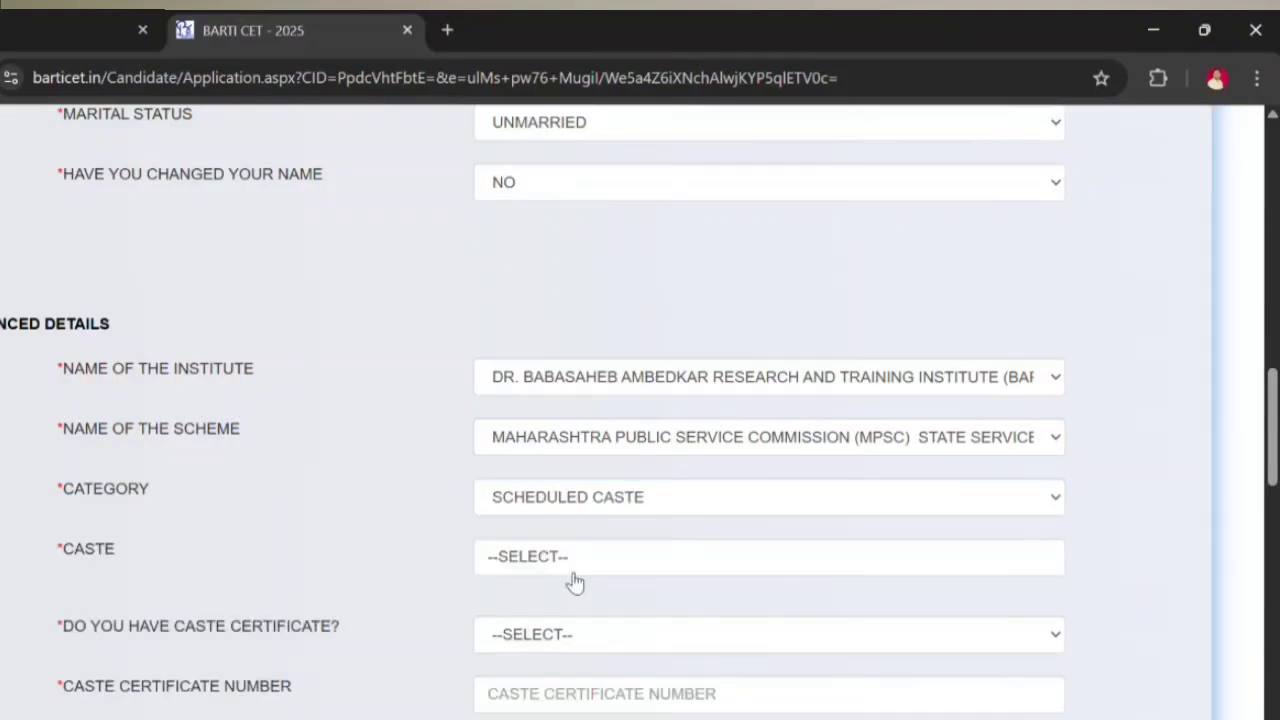
click(668, 557)
text(mah)
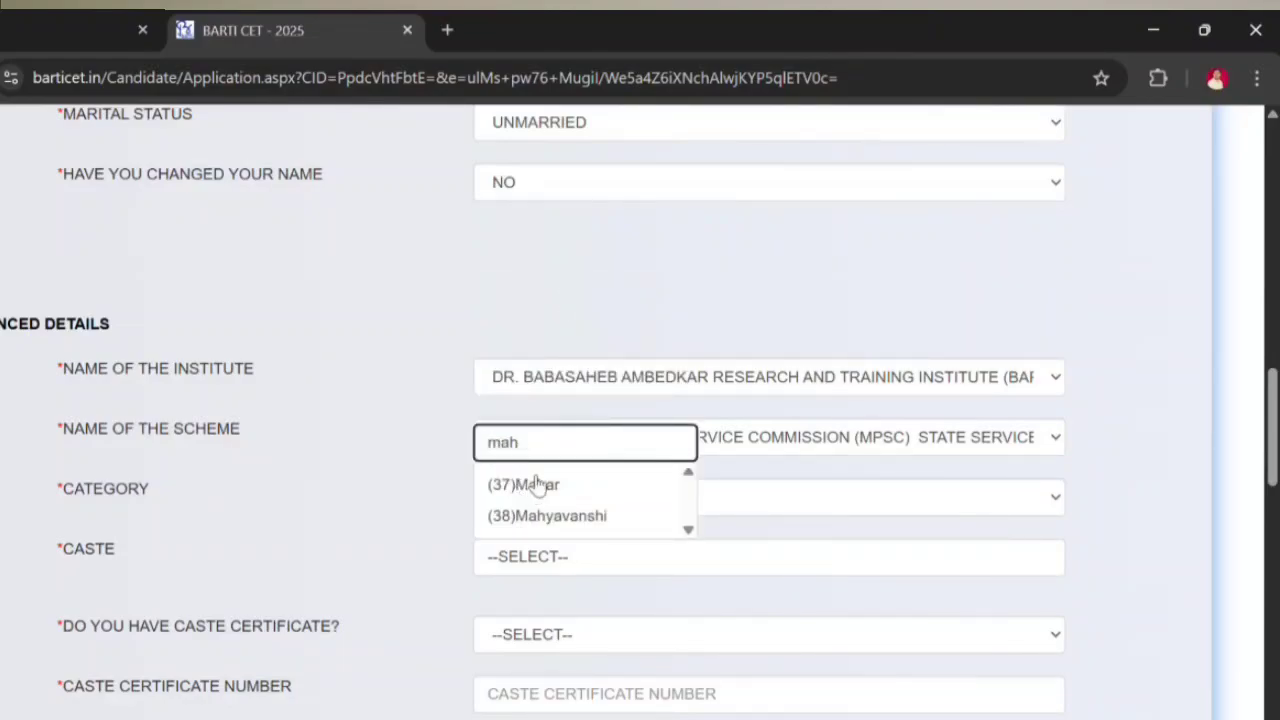
click(541, 486)
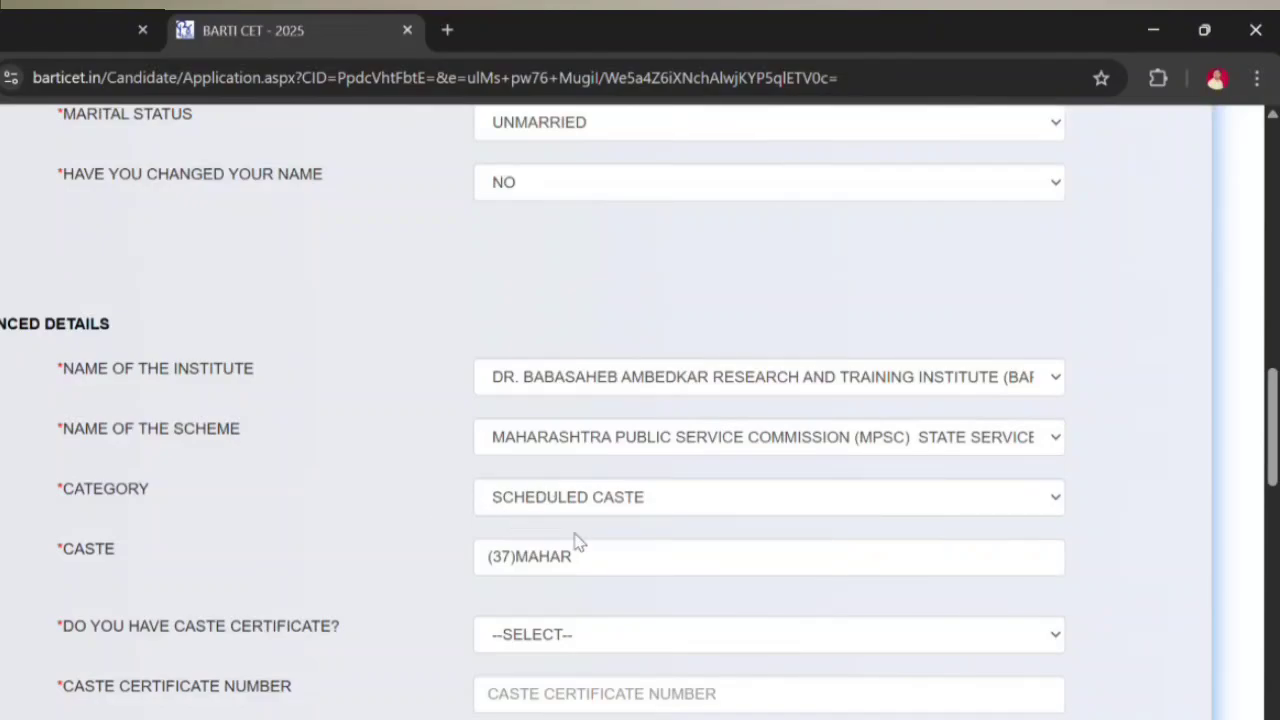
scroll(578, 542, down, 2)
click(566, 413)
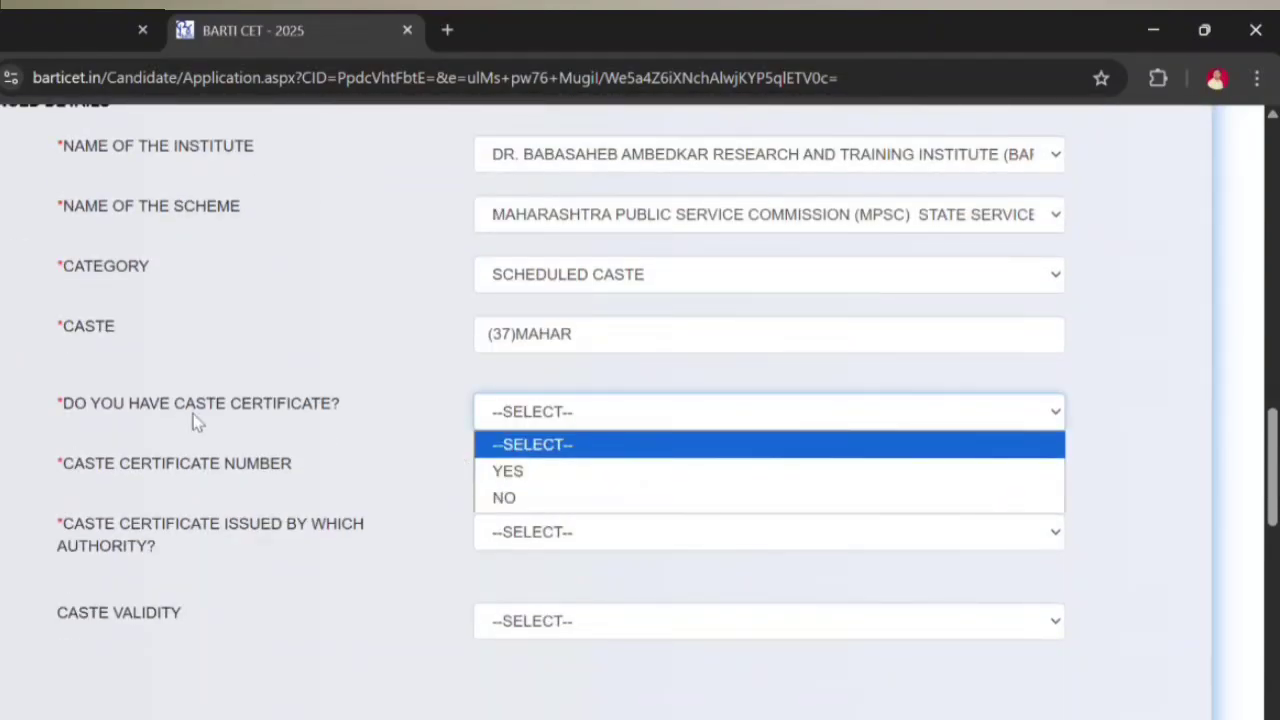
Step: Answer YES to holding a caste certificate, enter its number, choose SDO as issuer, and set validity NO
click(508, 472)
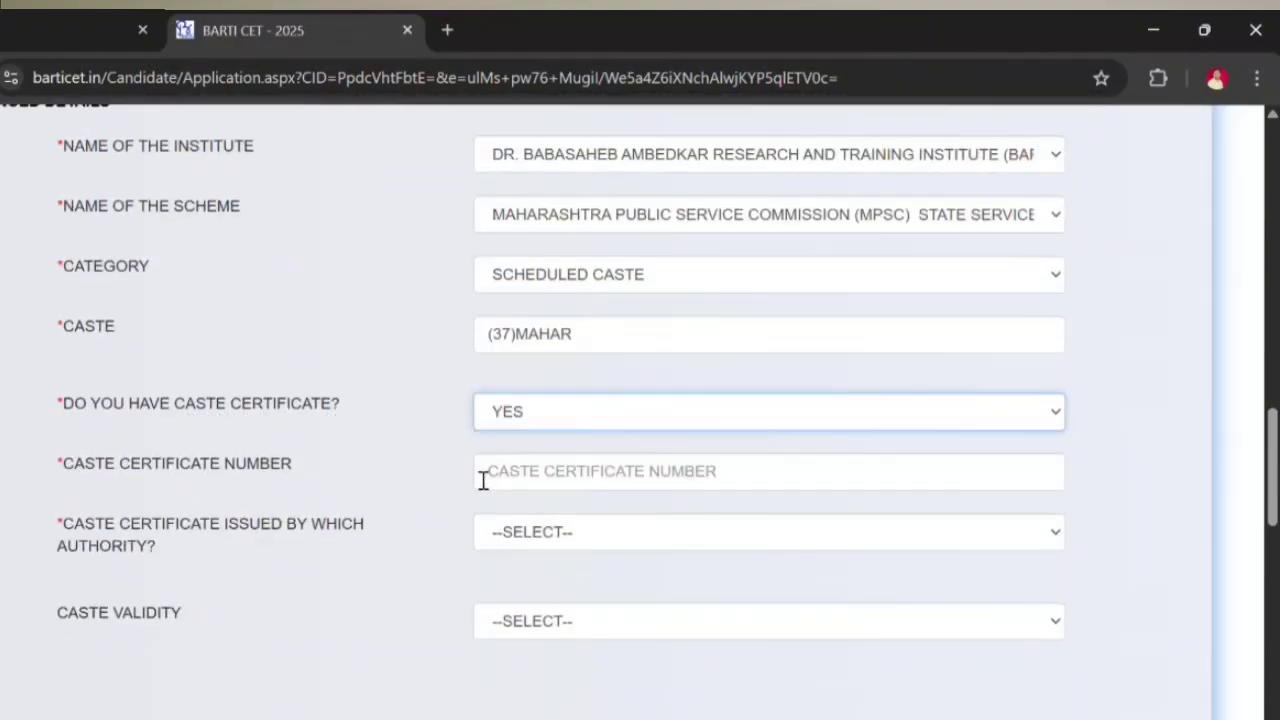
click(549, 470)
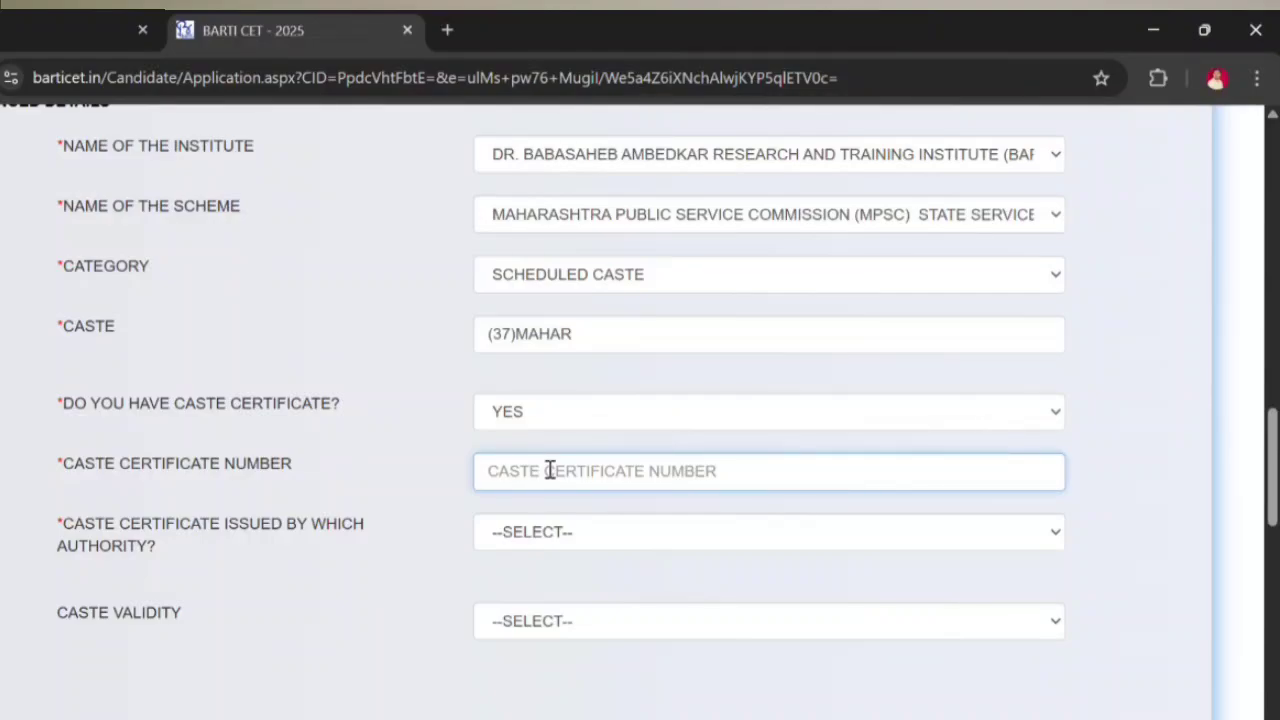
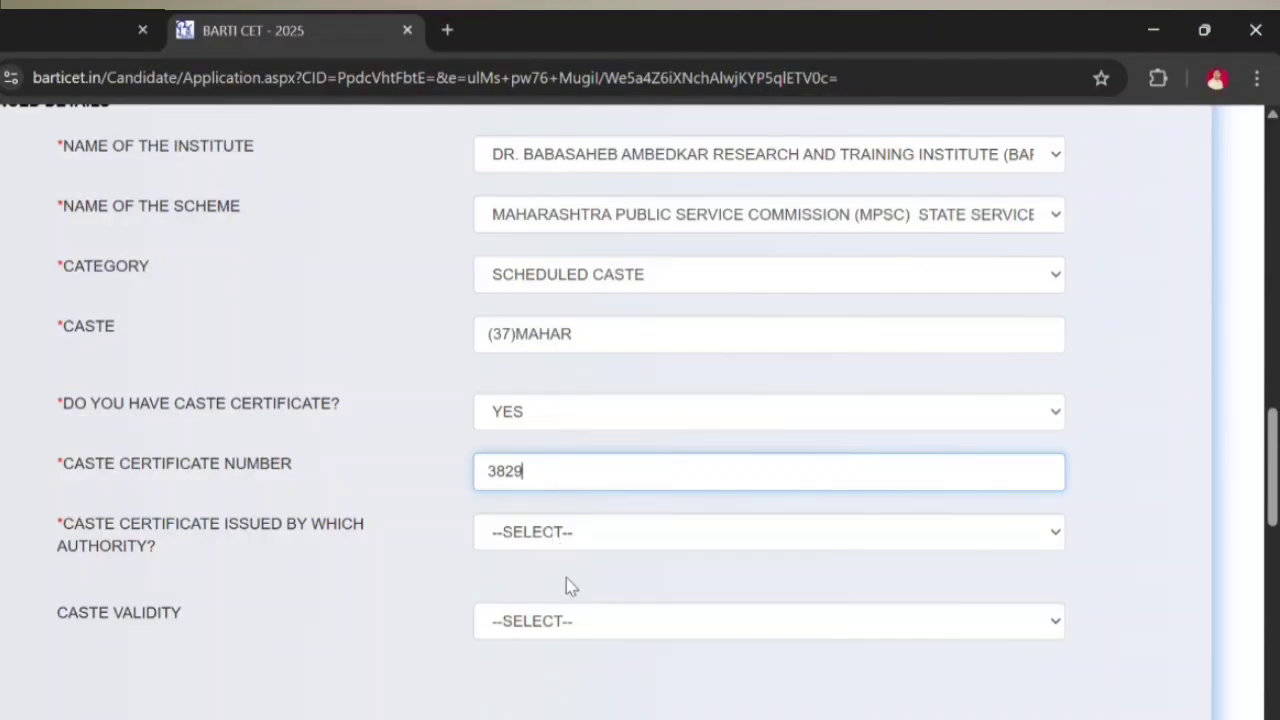
click(540, 531)
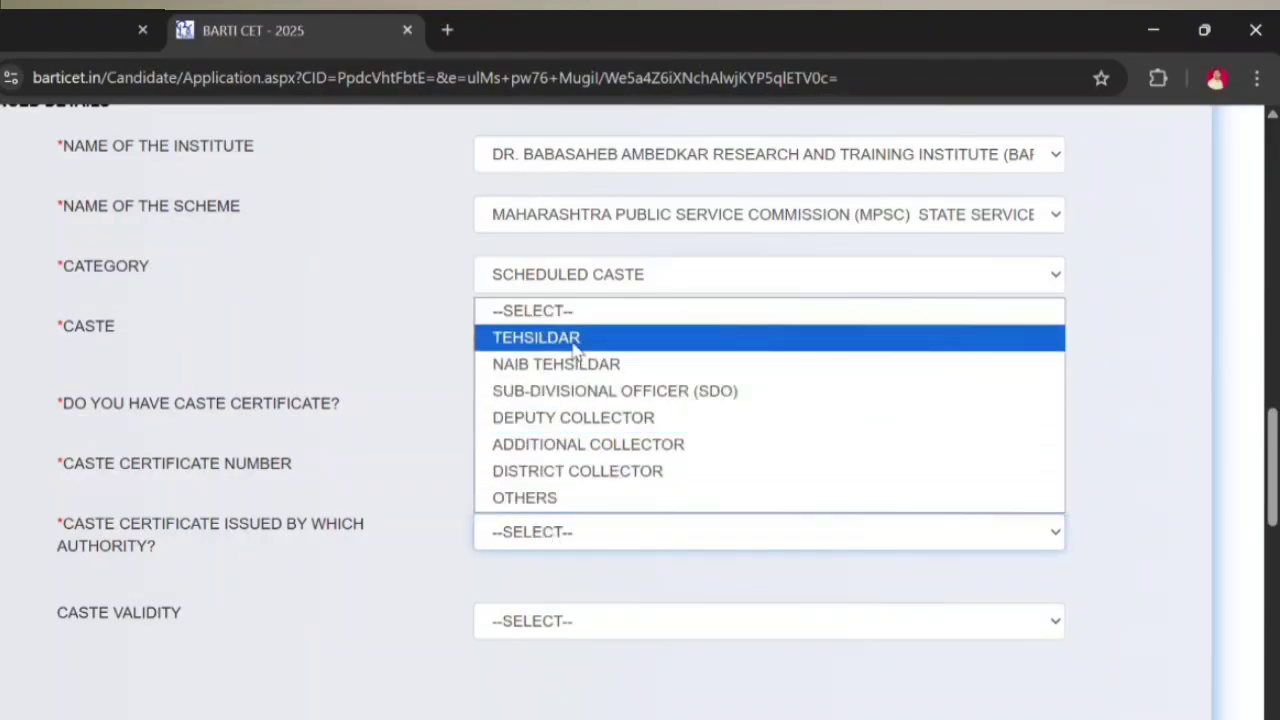
click(569, 399)
scroll(580, 590, down, 1)
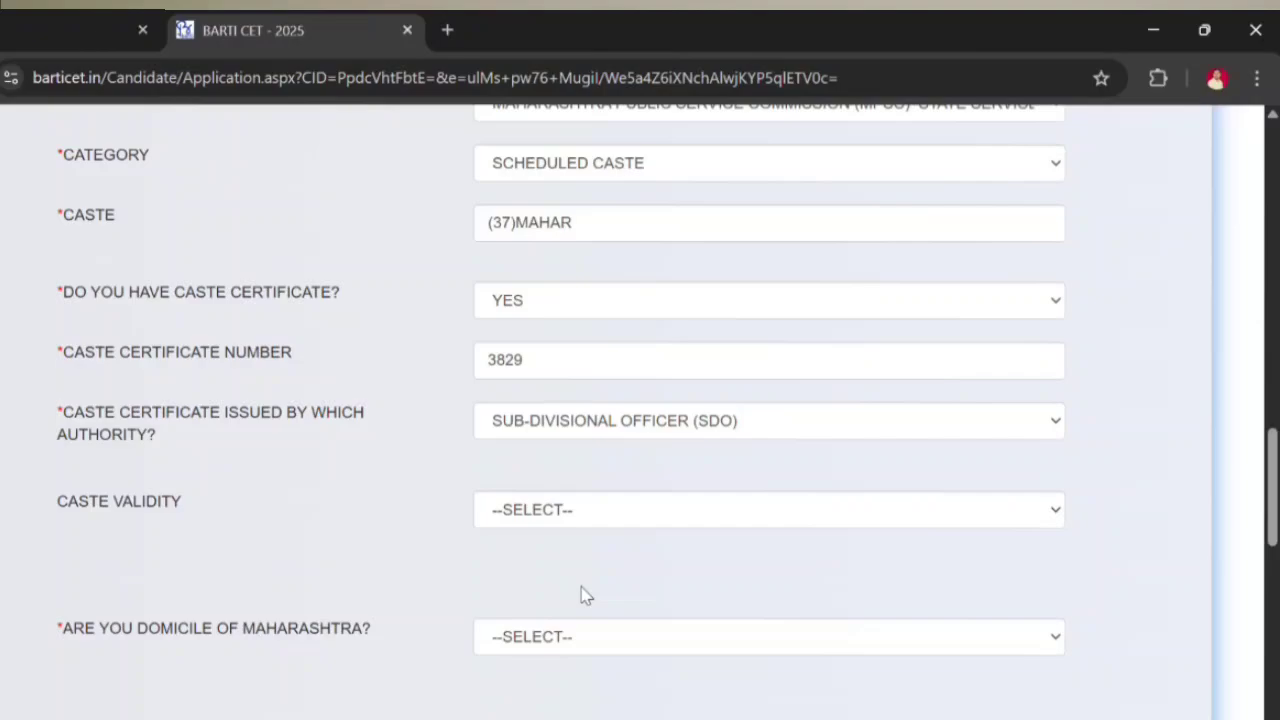
click(548, 512)
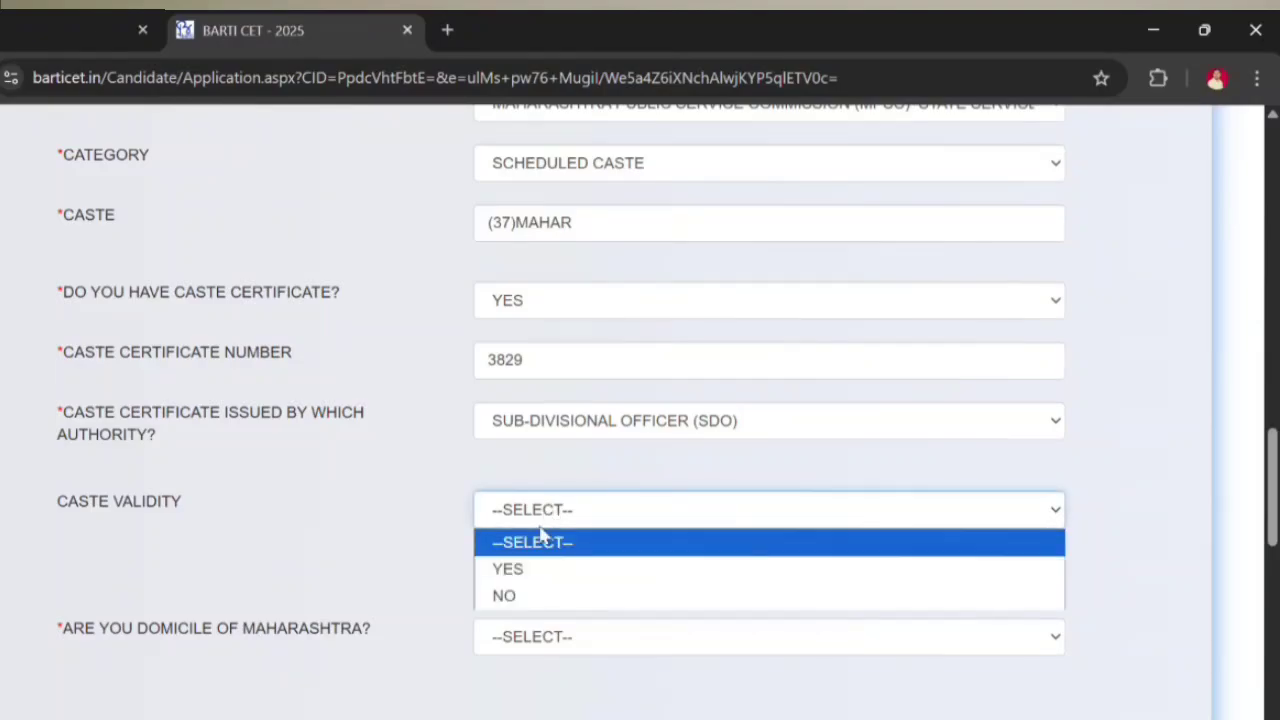
click(510, 596)
scroll(540, 585, down, 1)
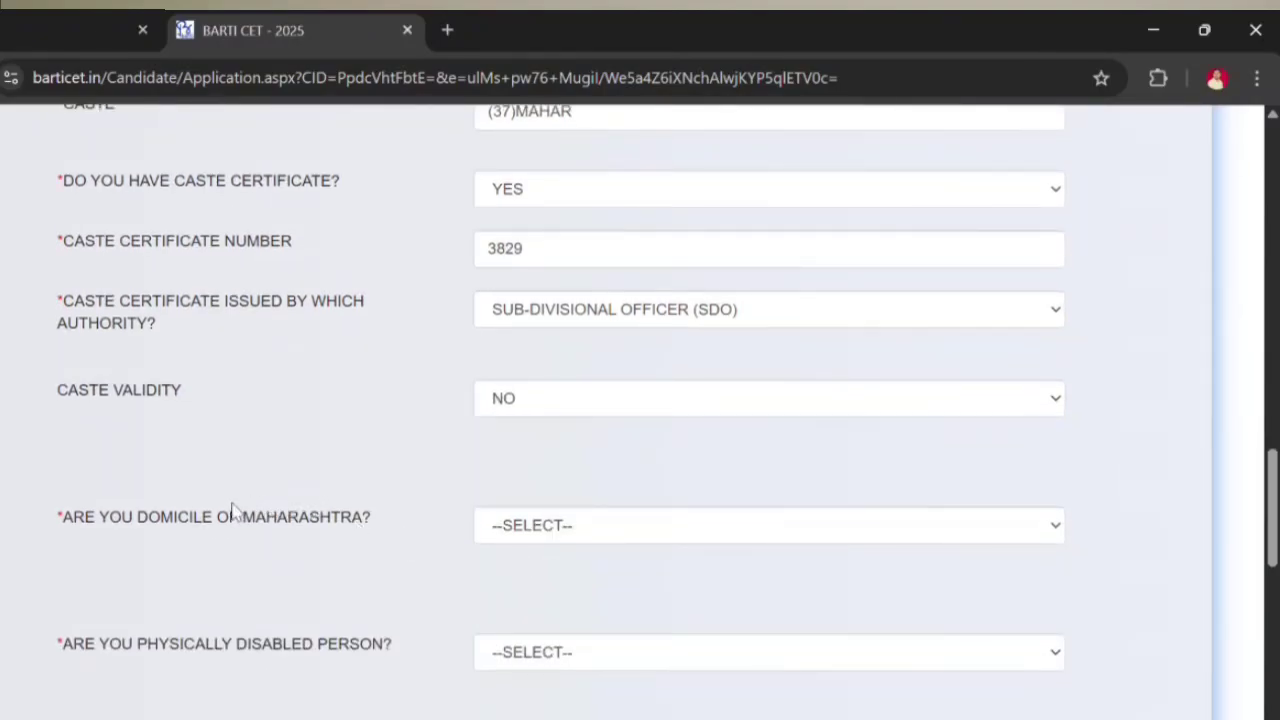
Step: Answer YES to Maharashtra domicile and domicile certificate, enter its number, and choose TEHSILDAR as issuer
click(530, 525)
click(515, 583)
scroll(540, 575, down, 2)
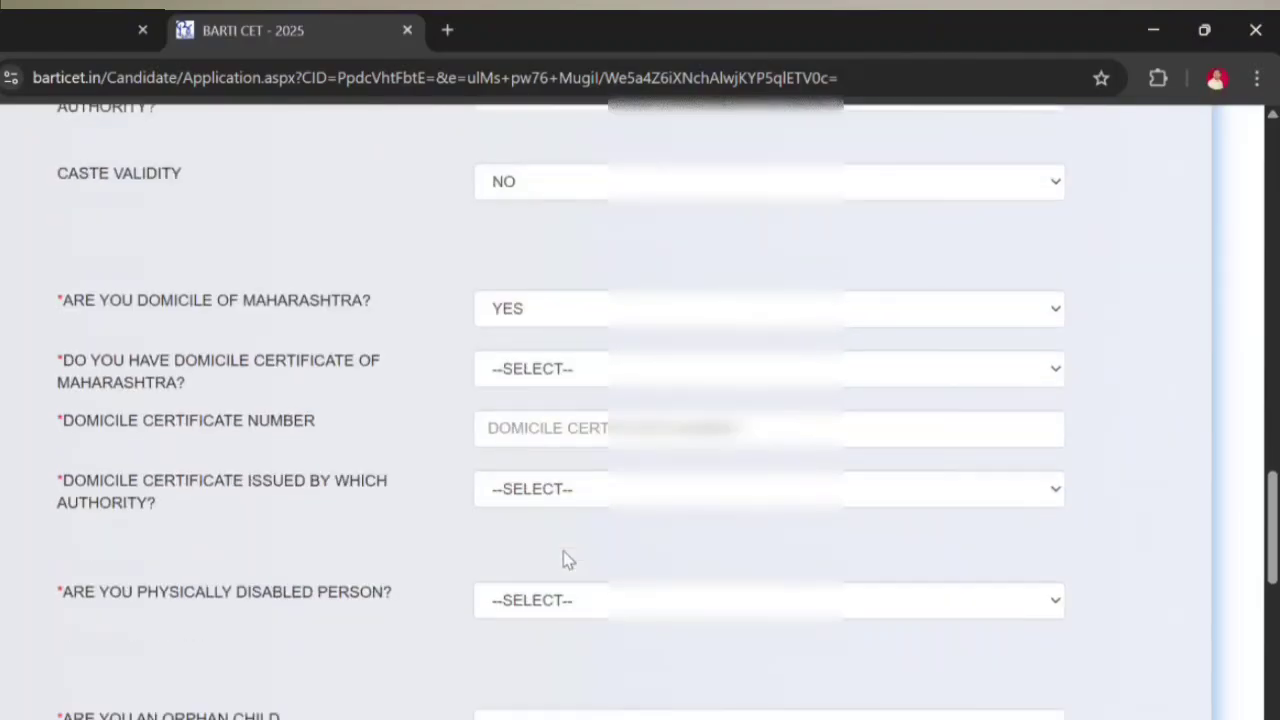
click(598, 372)
click(566, 420)
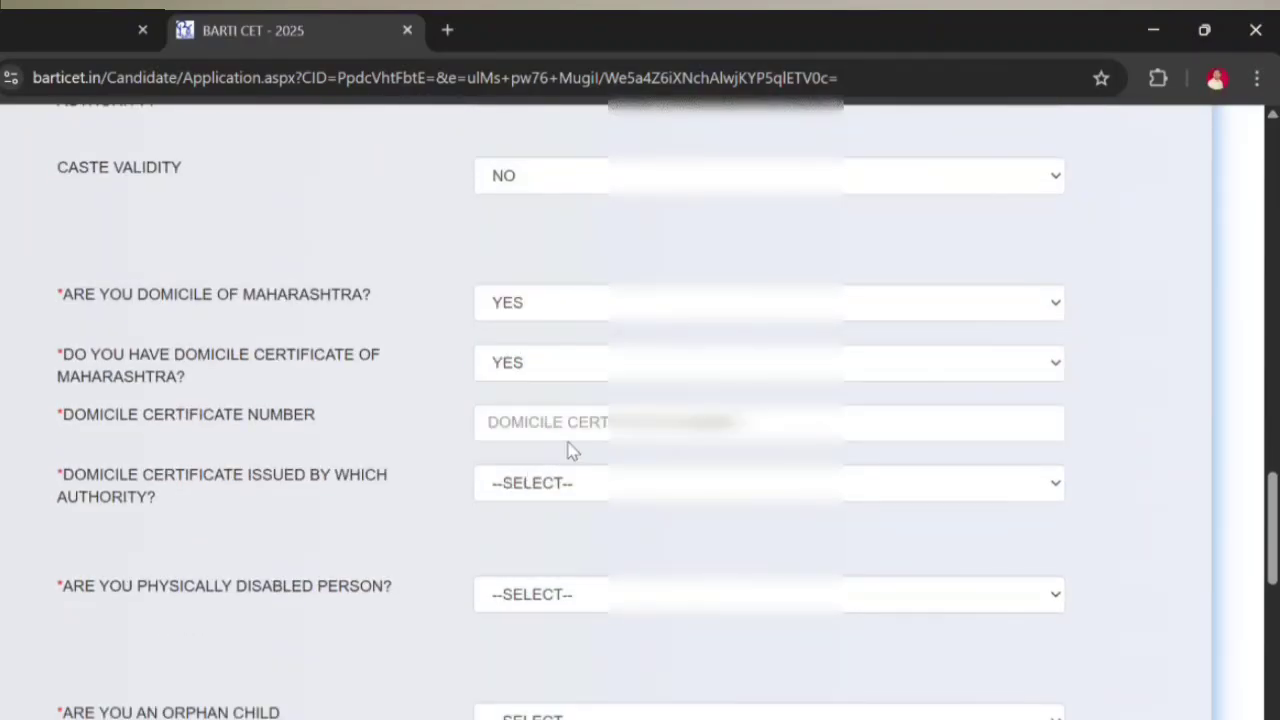
click(570, 430)
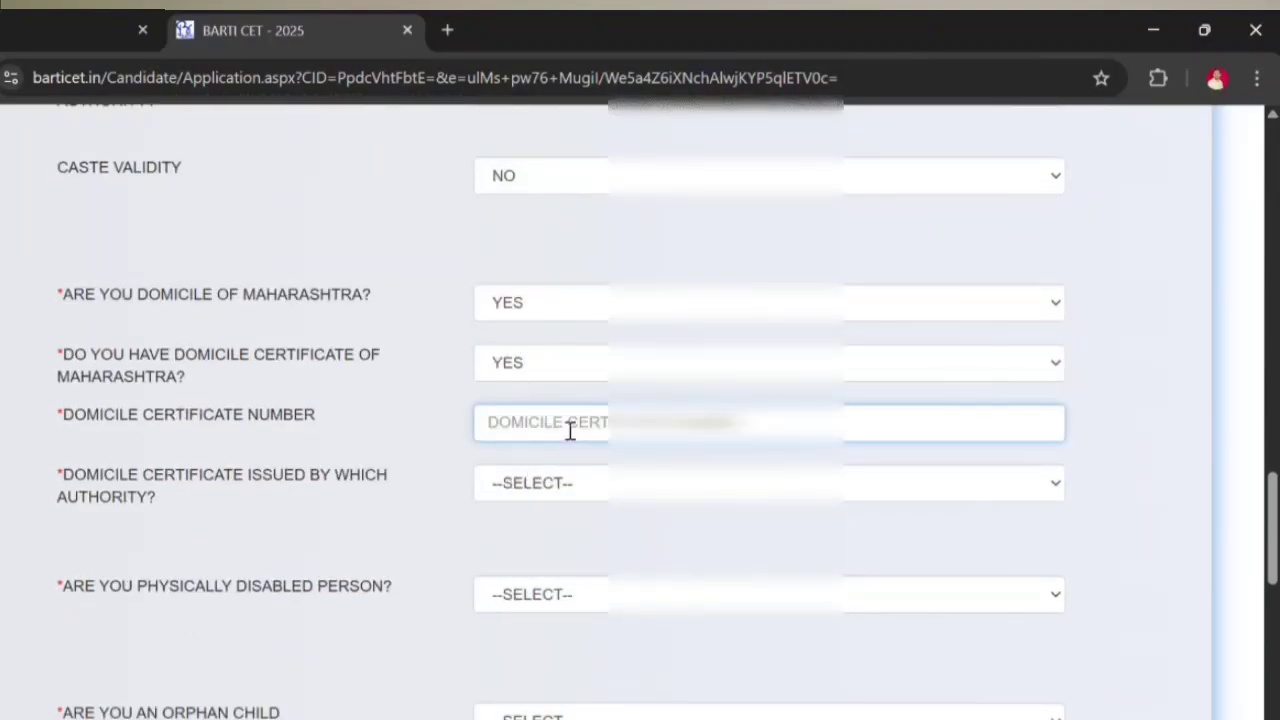
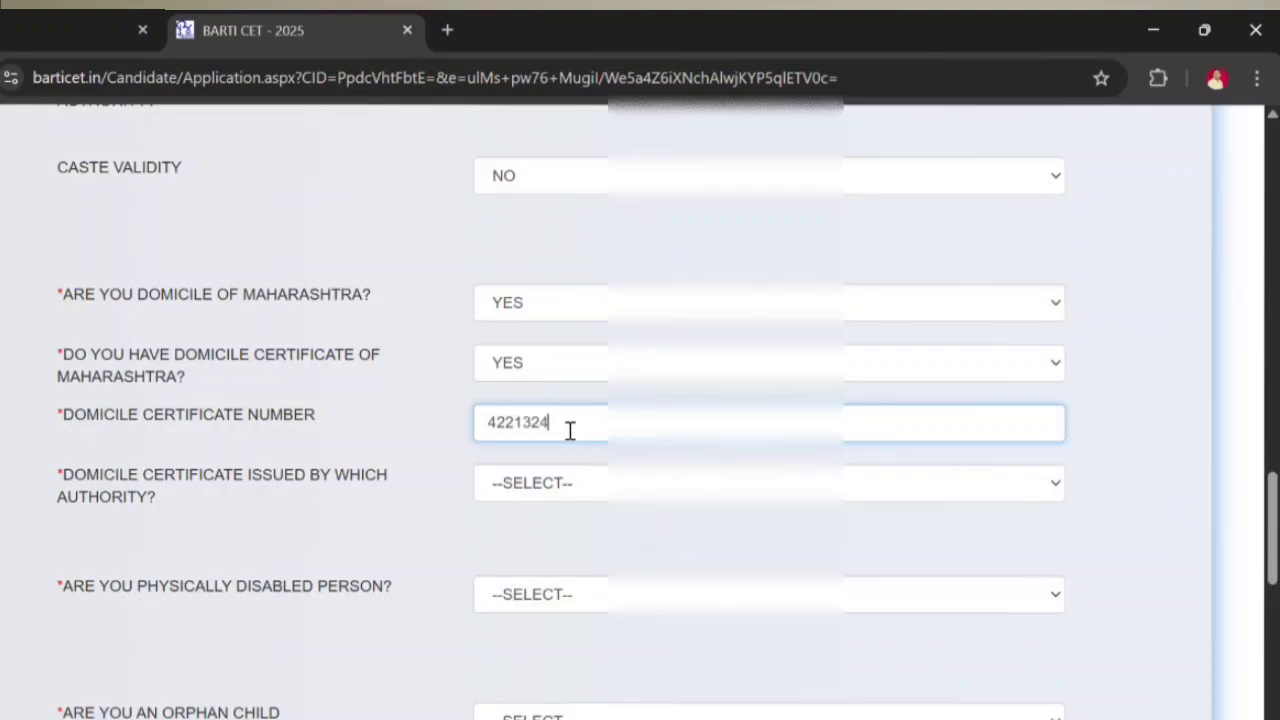
click(584, 492)
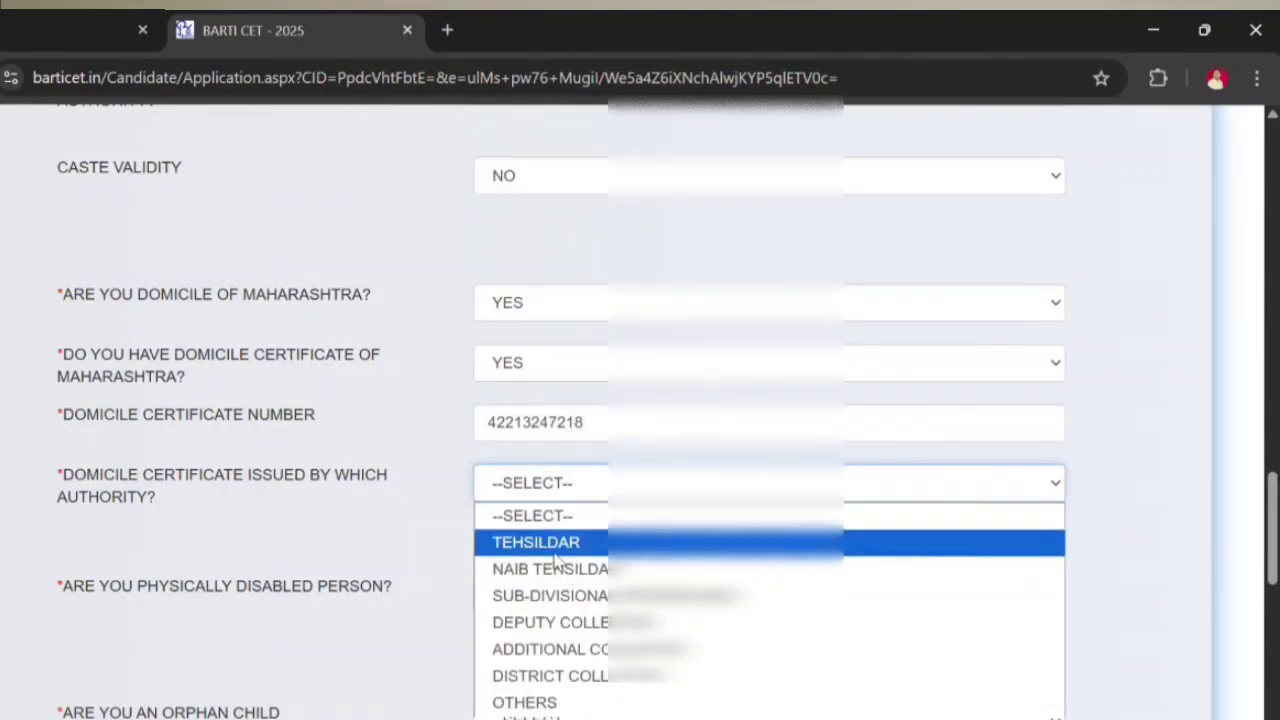
click(566, 542)
scroll(566, 510, down, 1)
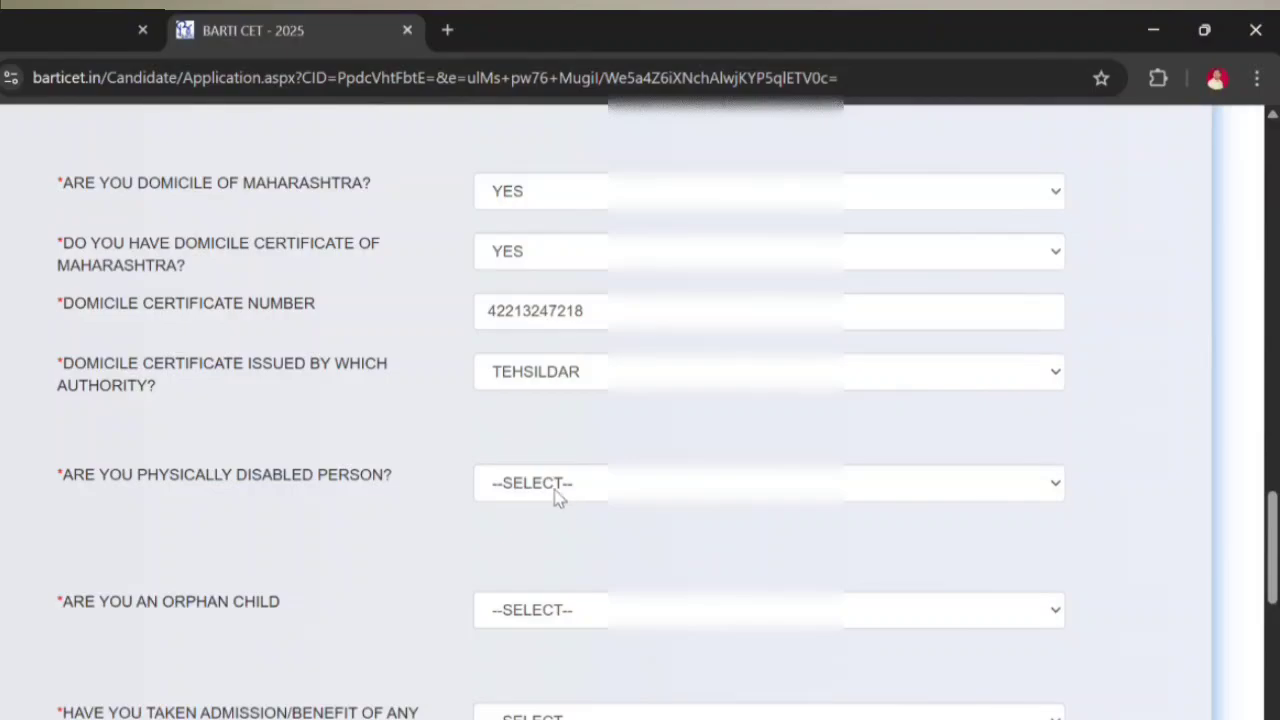
Step: Answer NO to physical disability, orphan child, earlier BARTI course benefit and government employment
click(616, 486)
click(529, 570)
scroll(594, 531, down, 1)
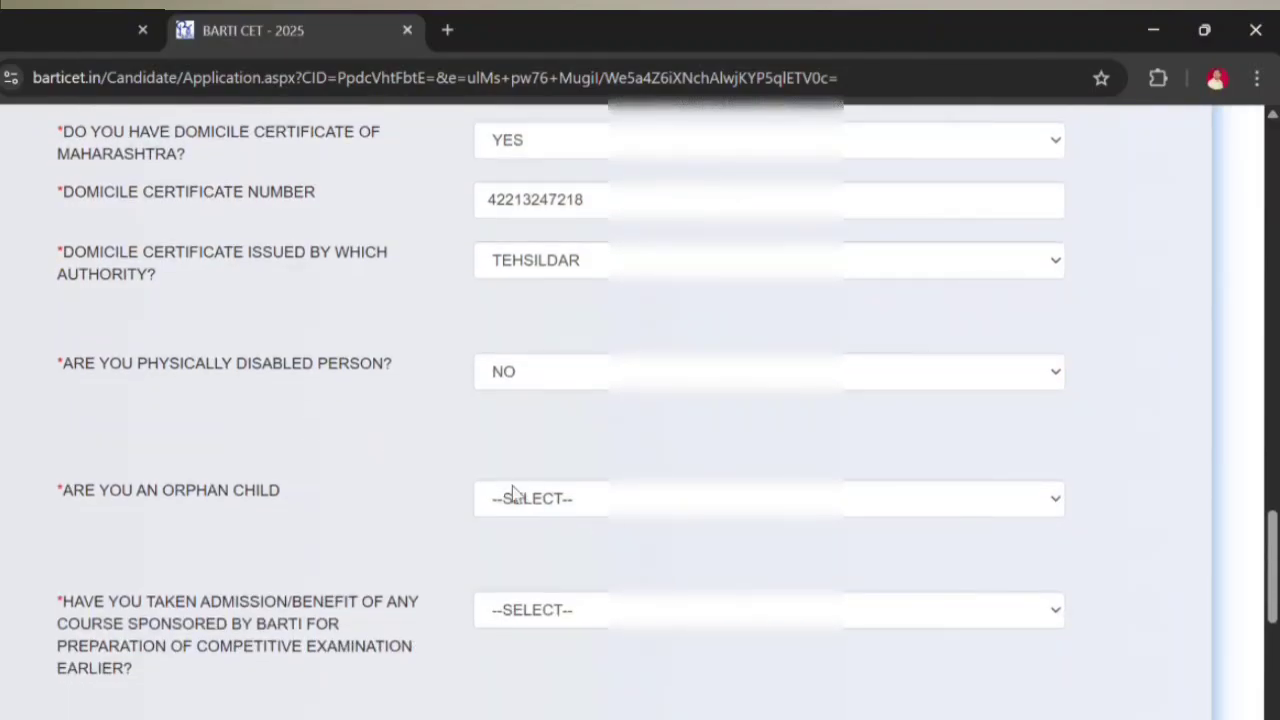
click(590, 501)
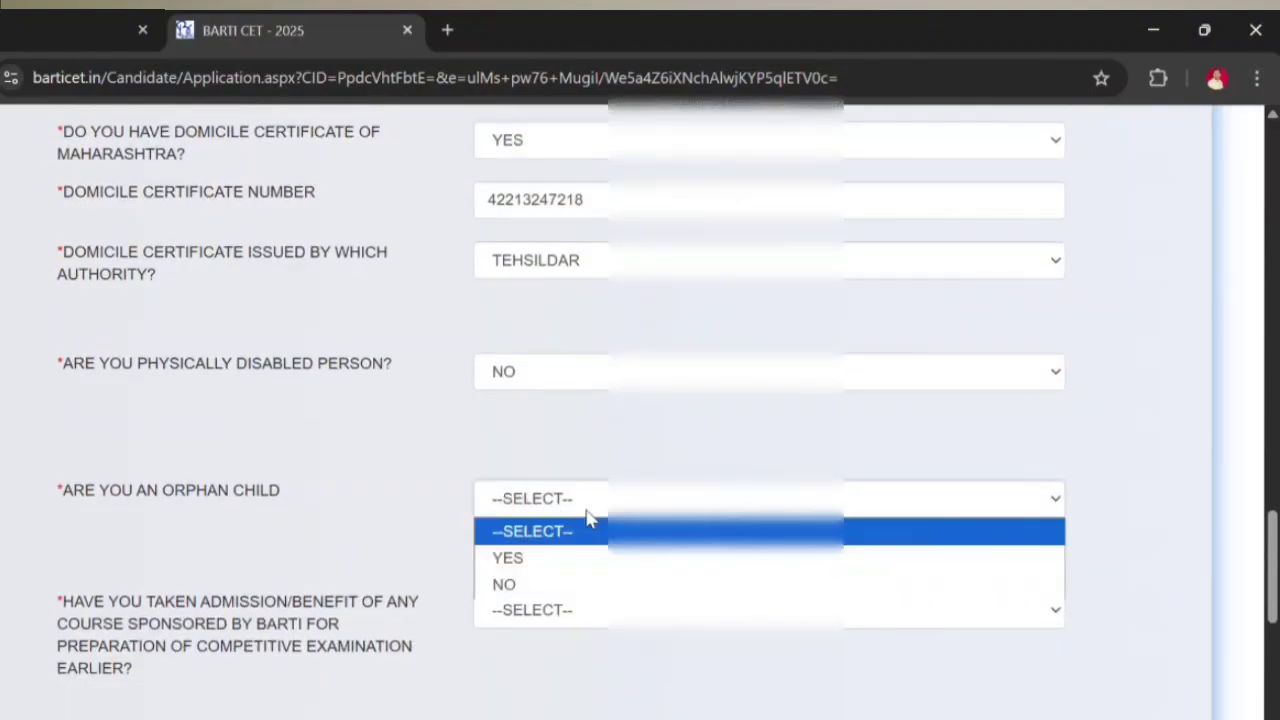
click(537, 584)
scroll(584, 530, down, 1)
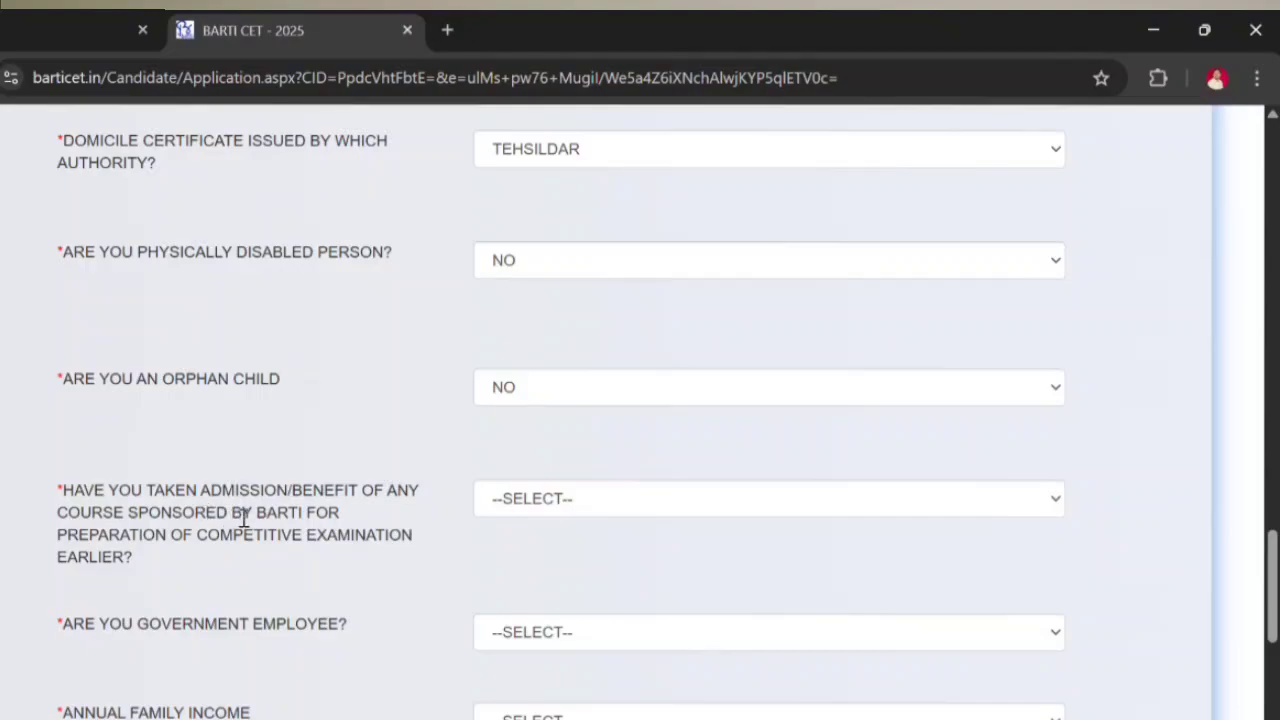
click(531, 508)
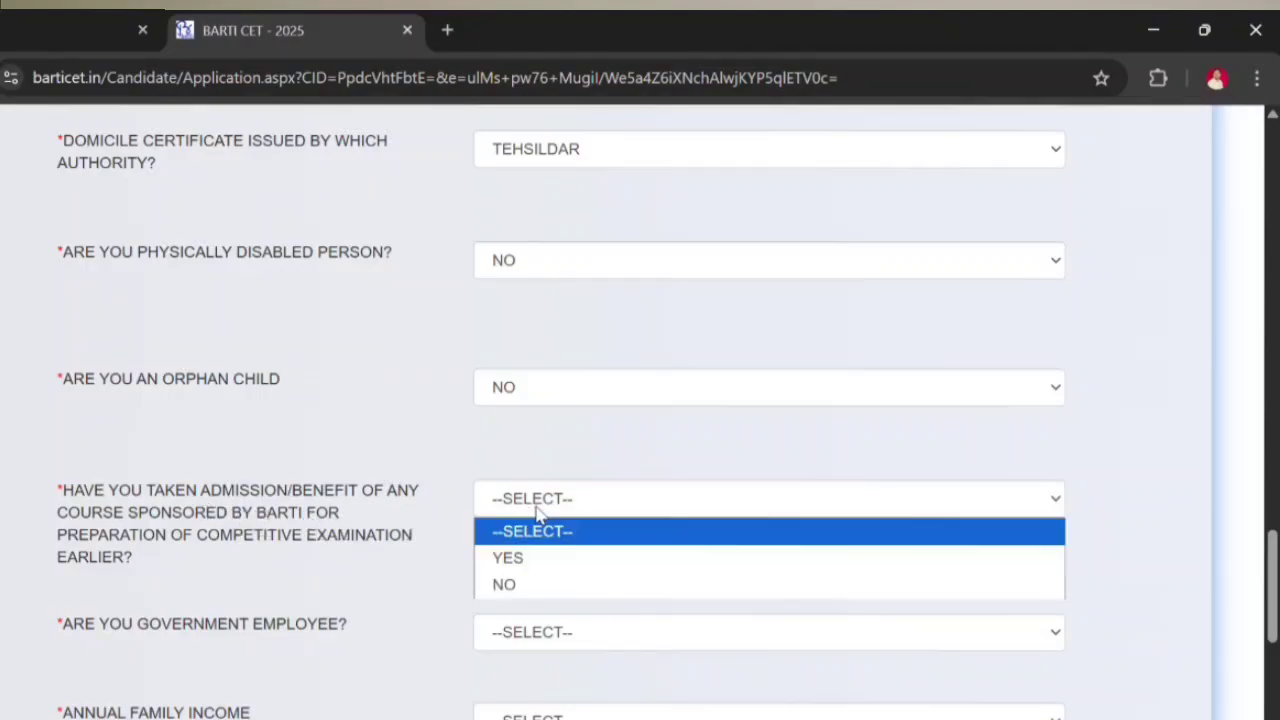
click(535, 585)
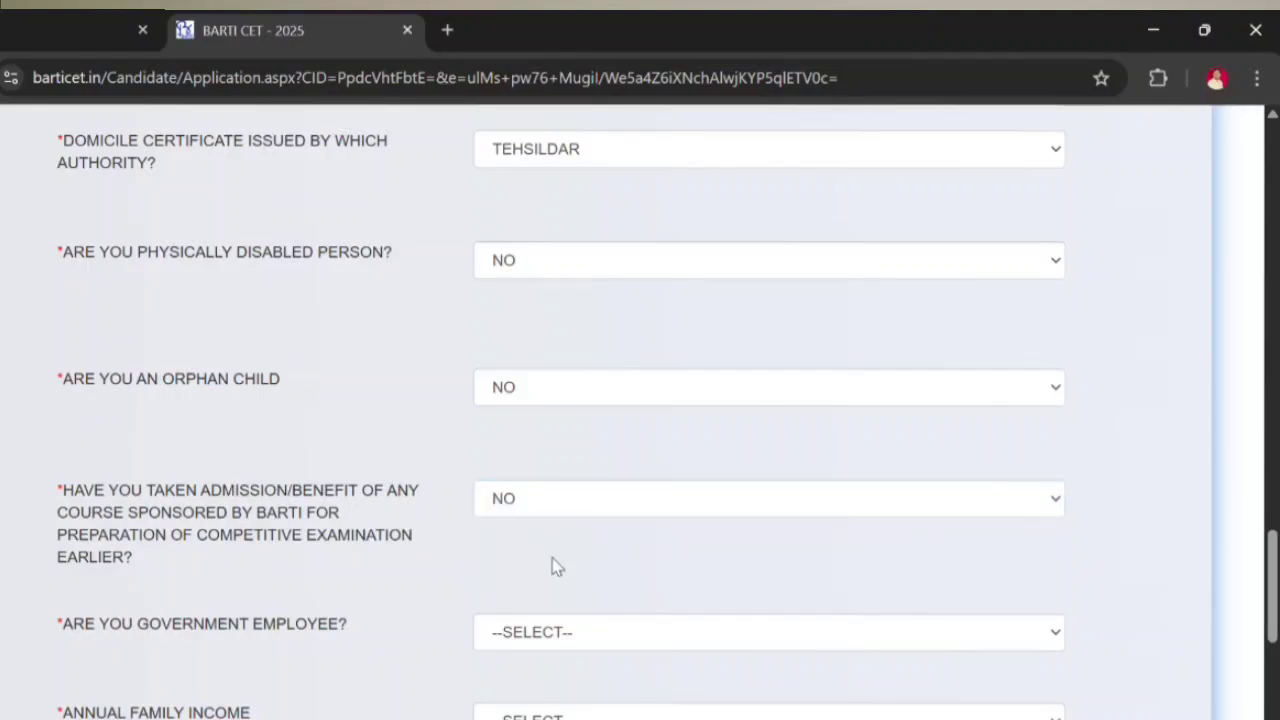
scroll(551, 566, down, 2)
click(548, 411)
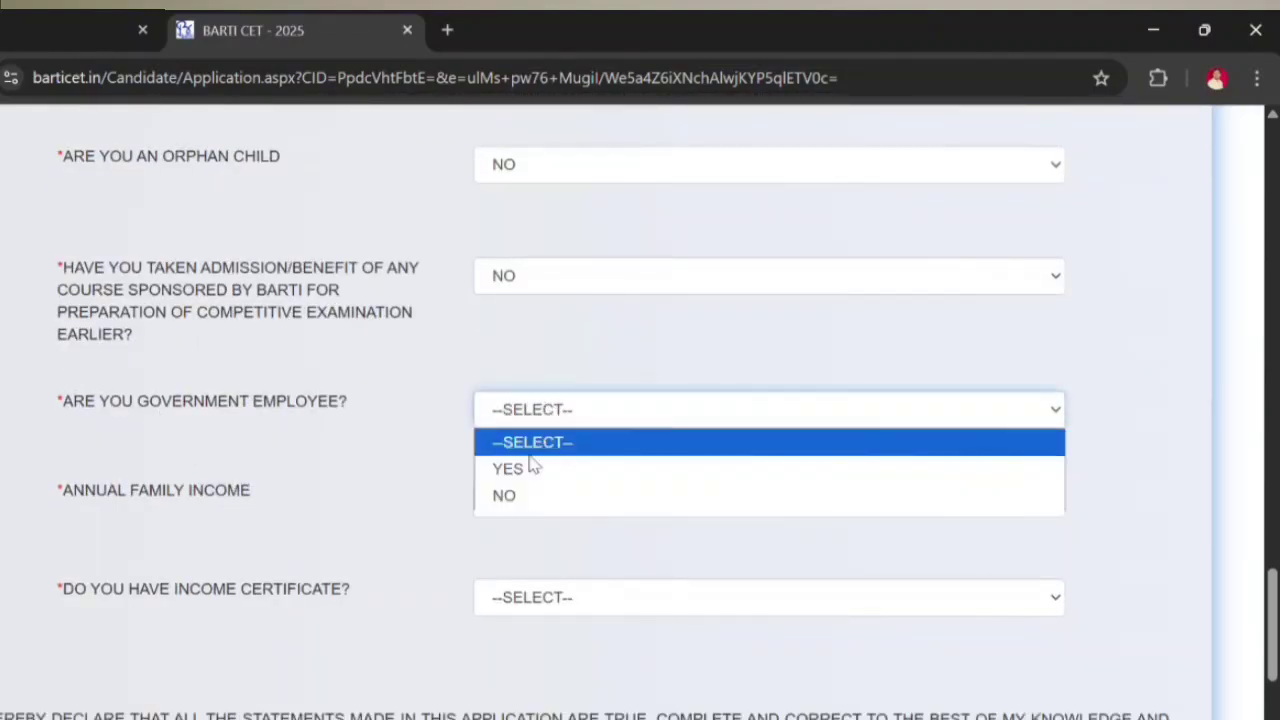
click(508, 494)
Step: Set income BELOW 8 LAKH, income certificate YES with its number and TEHSILDAR issuer, then save the page
click(498, 507)
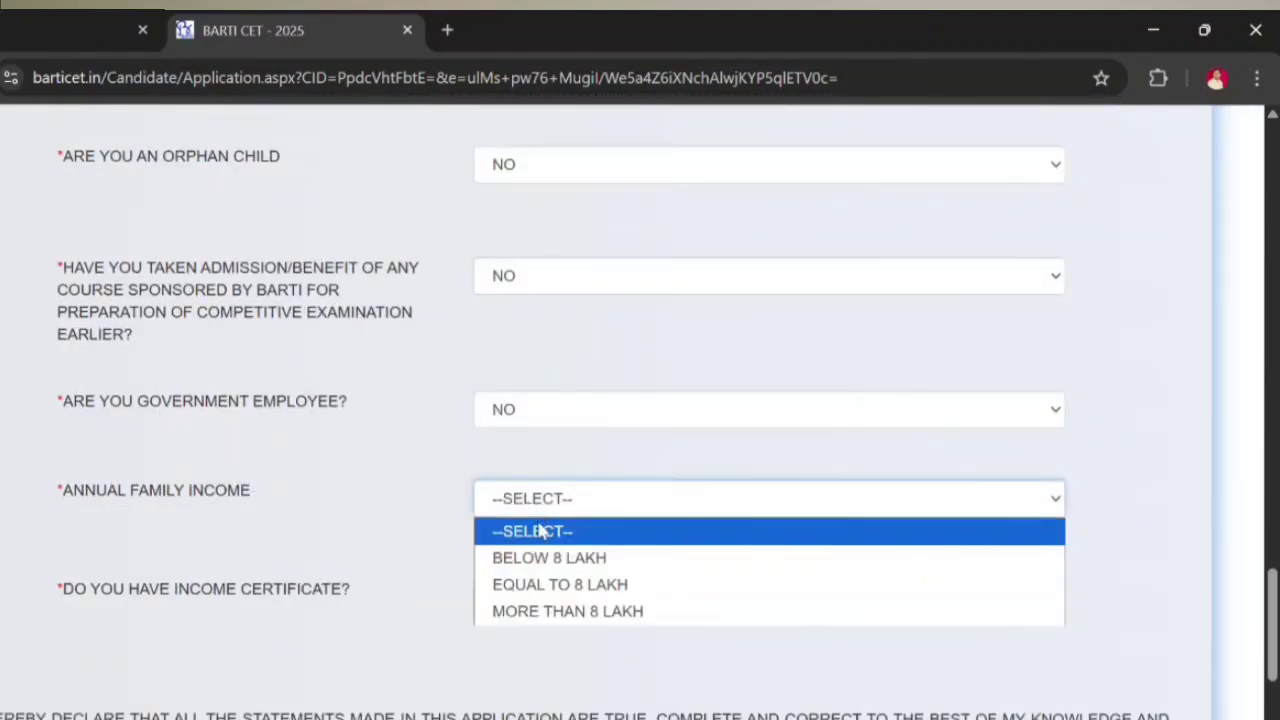
click(545, 554)
click(549, 599)
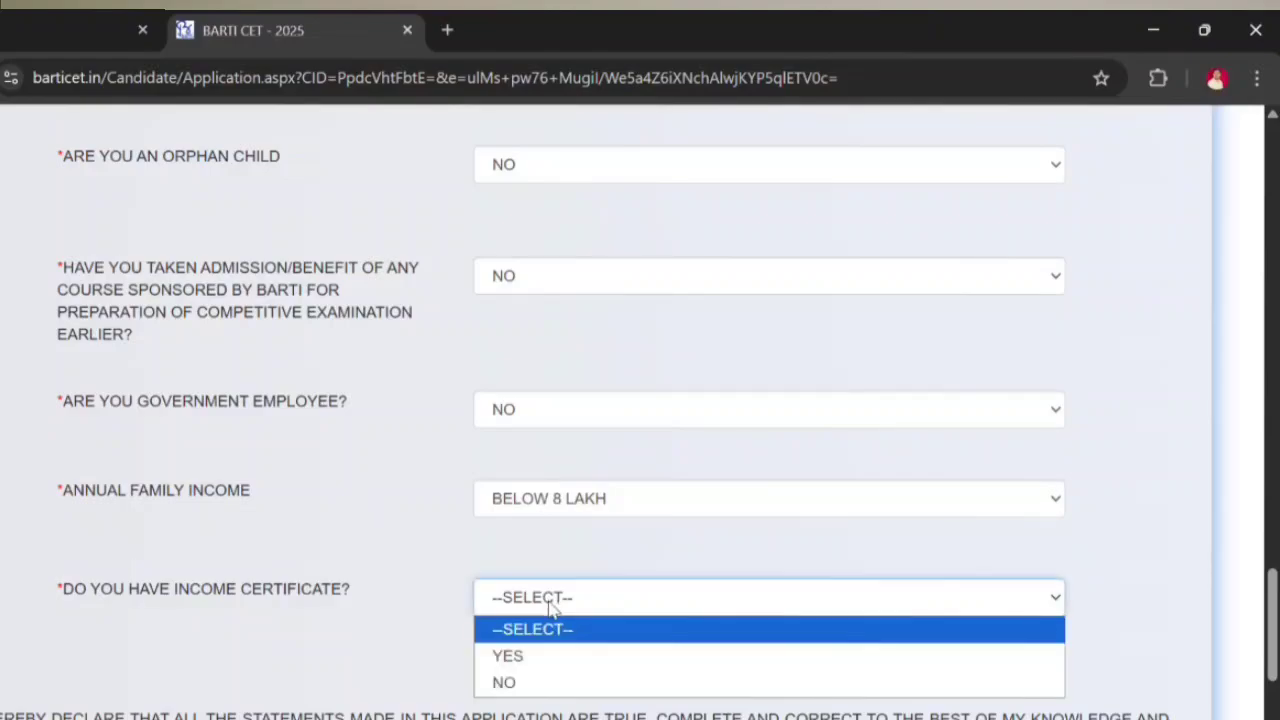
scroll(472, 560, down, 1)
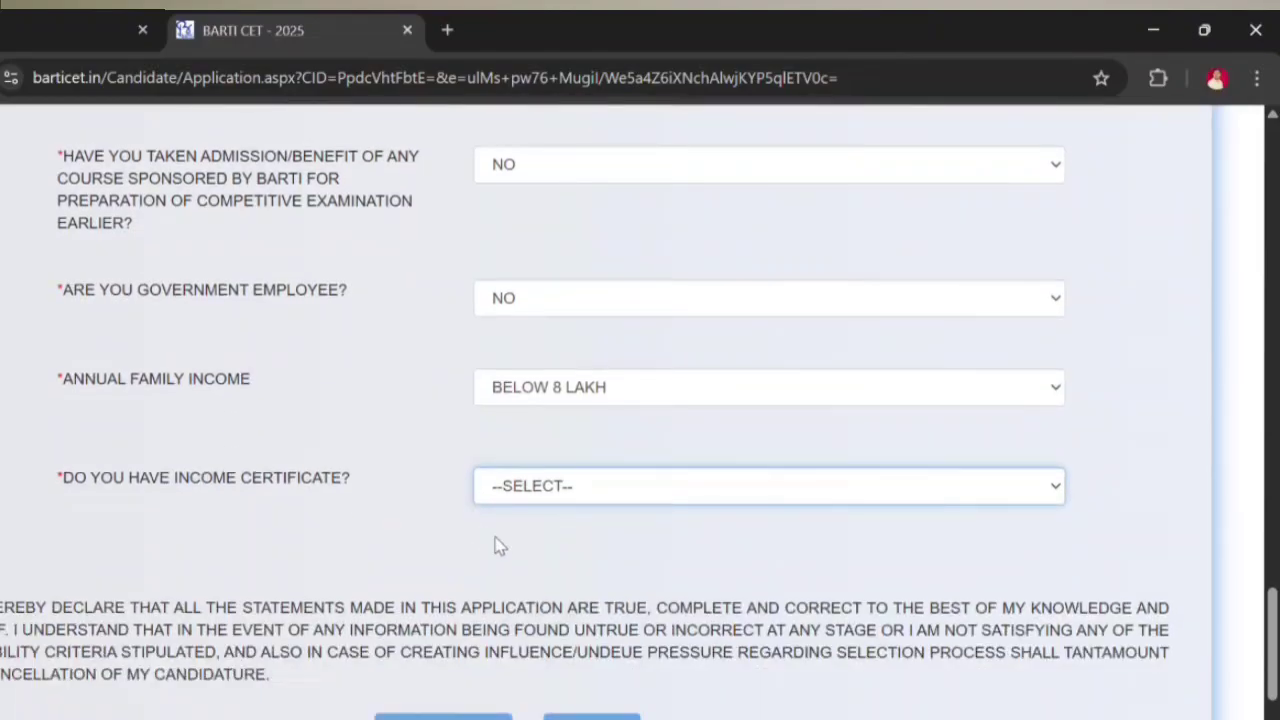
click(600, 486)
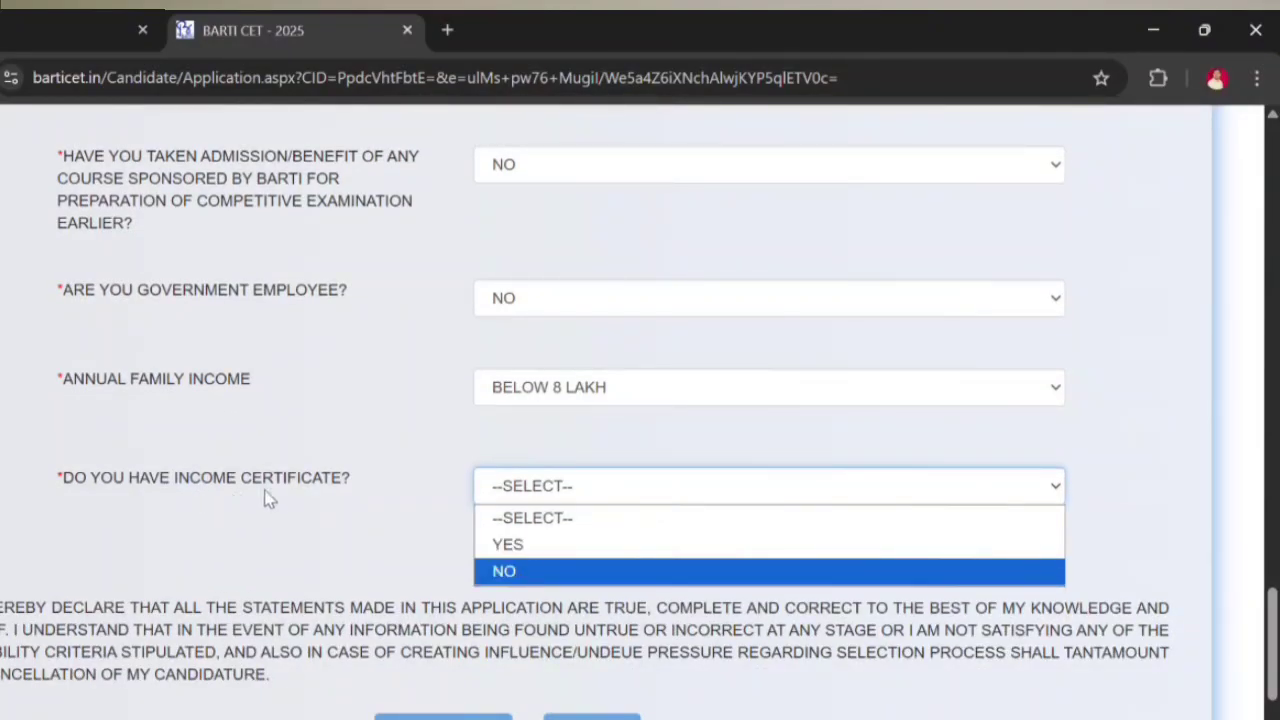
click(521, 549)
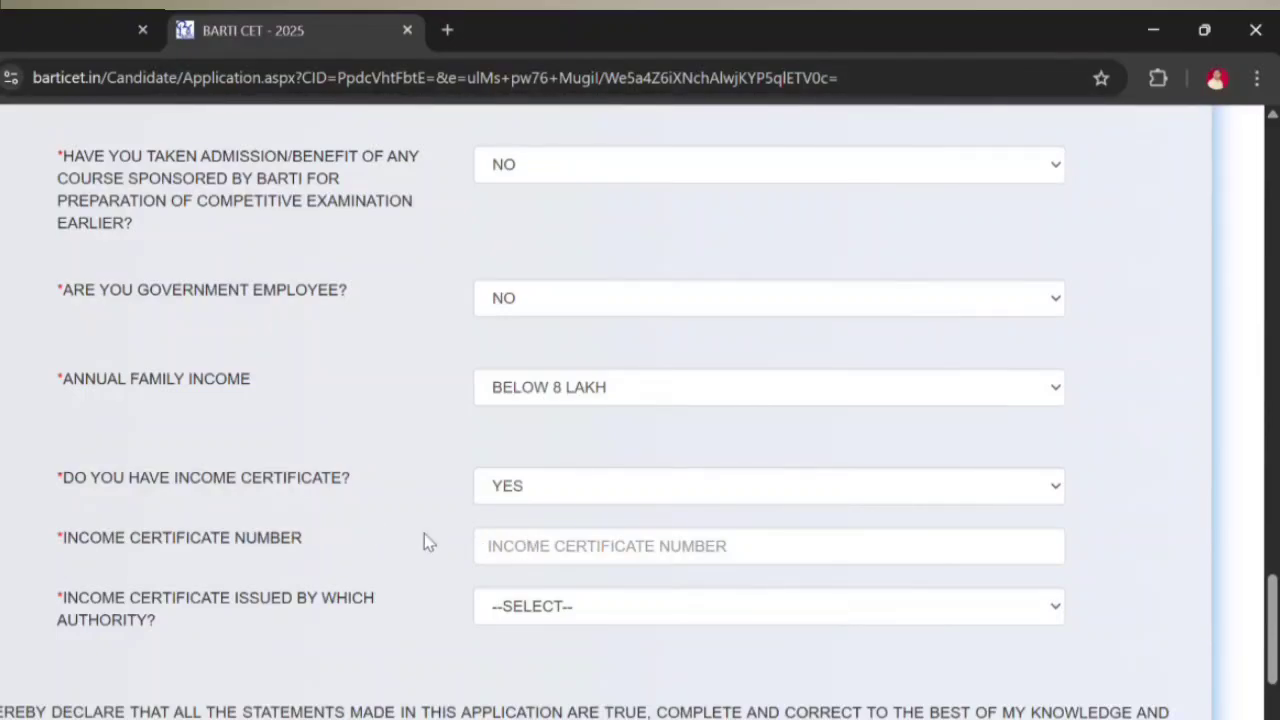
scroll(424, 540, down, 1)
click(532, 434)
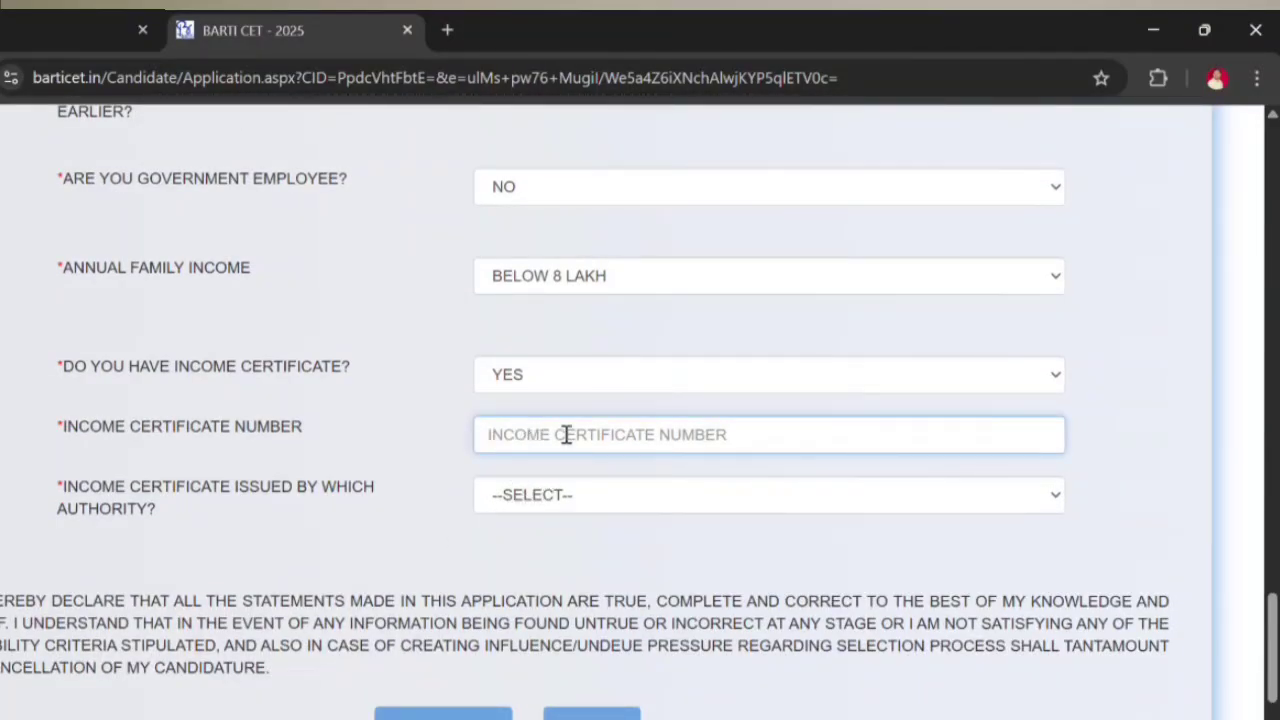
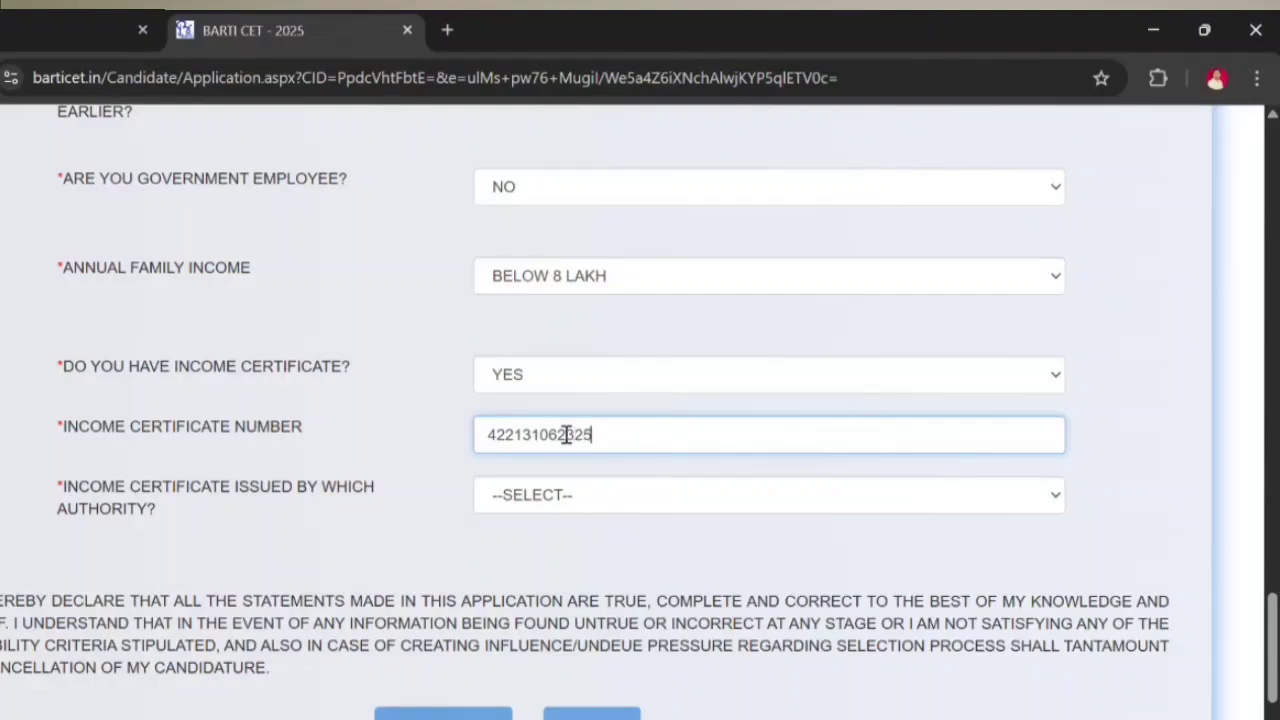
click(531, 512)
click(531, 551)
scroll(297, 534, down, 2)
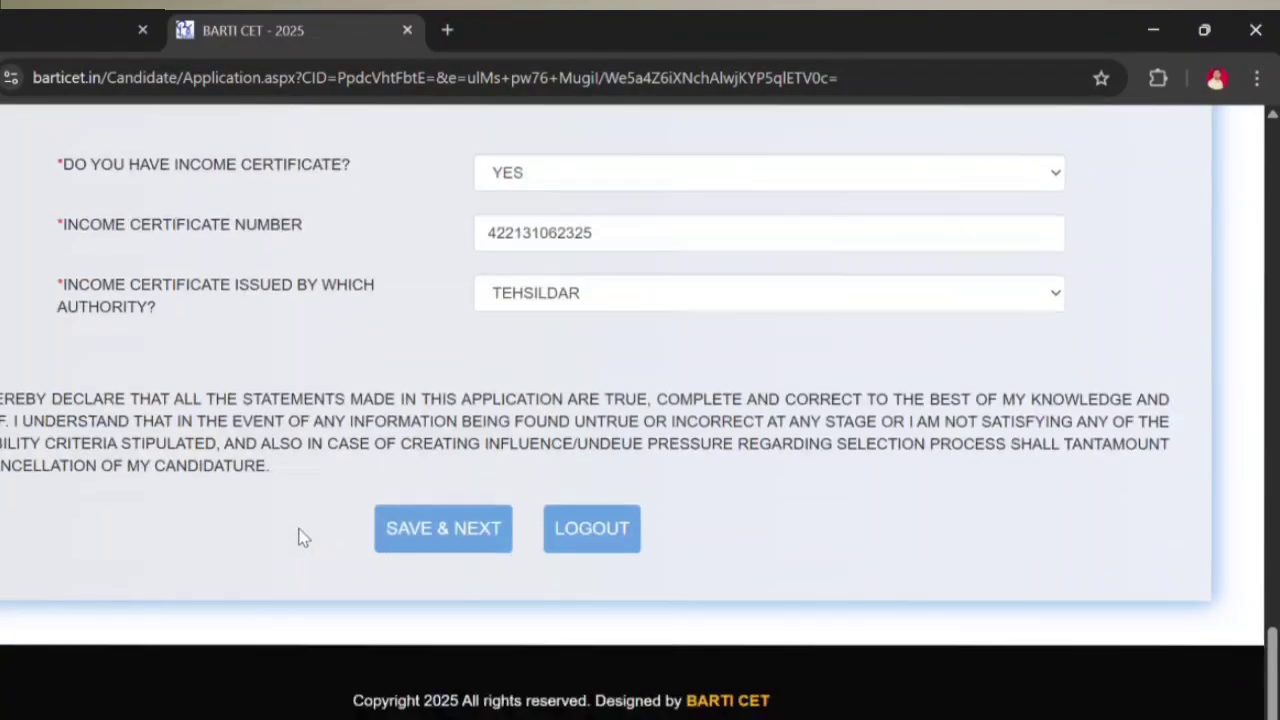
click(443, 528)
Step: Enter the alternate mobile number, then fill the correspondence address, landmark and village/city lines
click(566, 386)
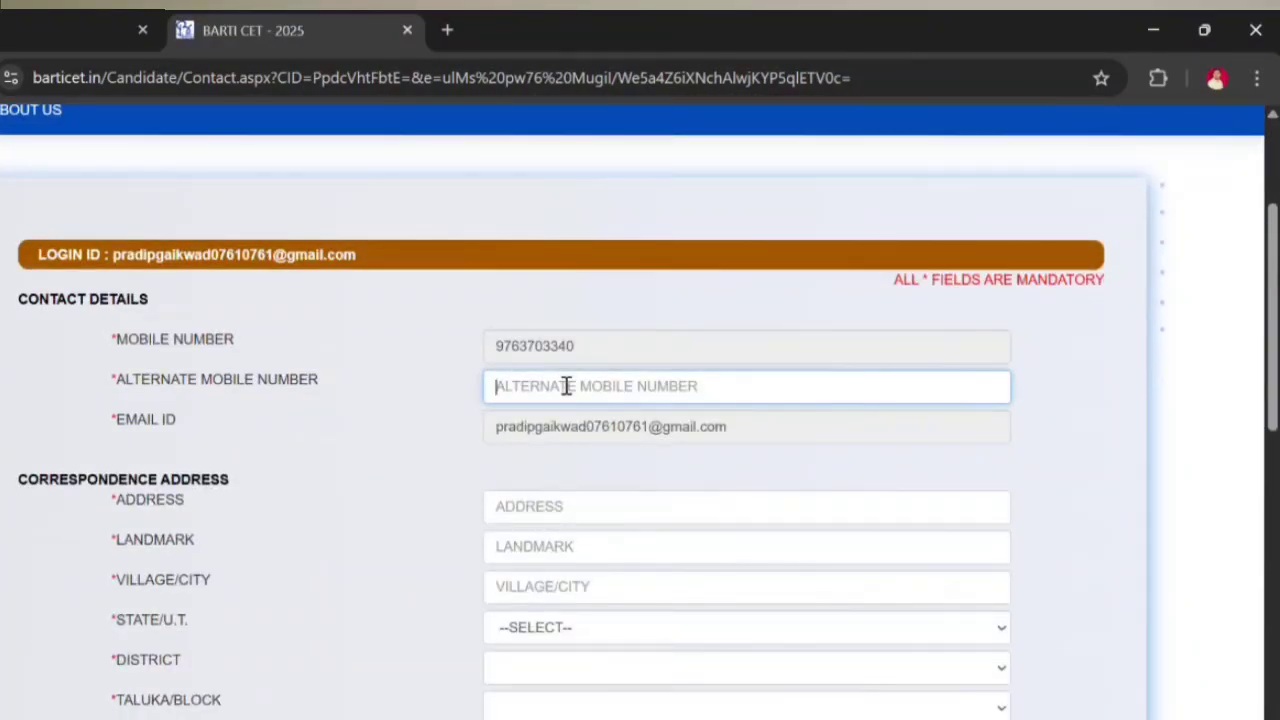
text(965757)
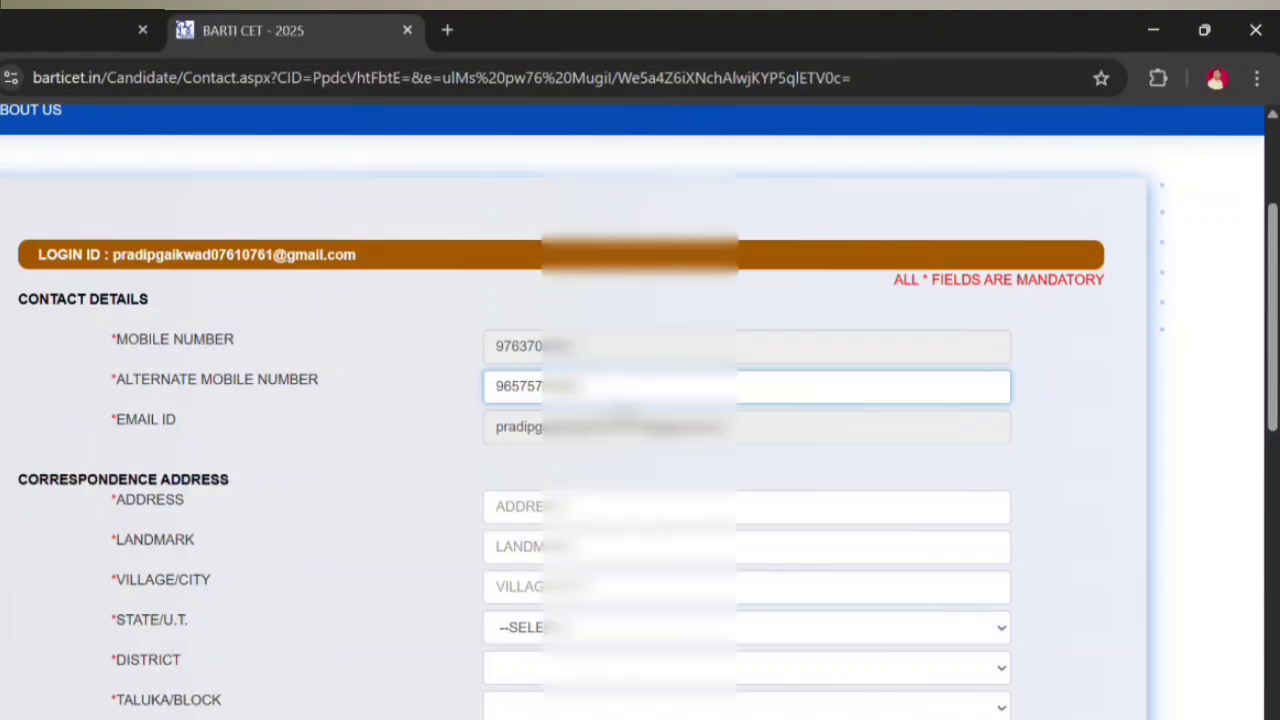
click(536, 511)
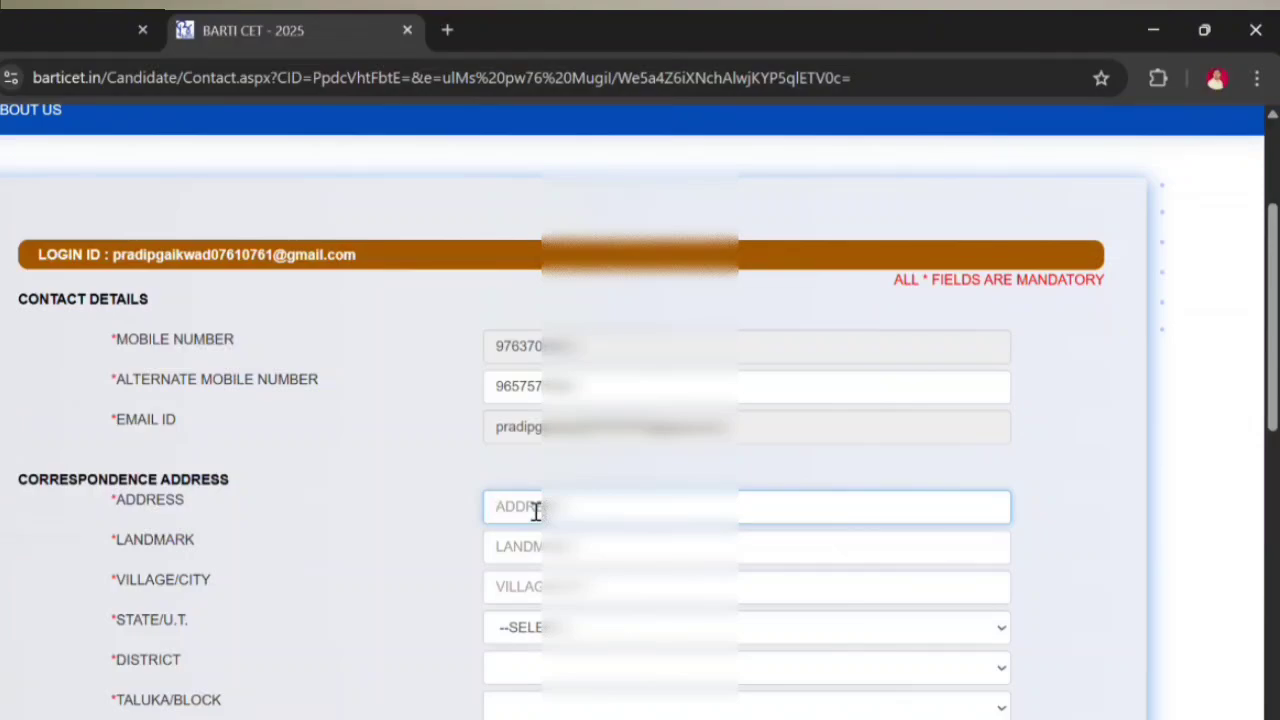
key(Tab)
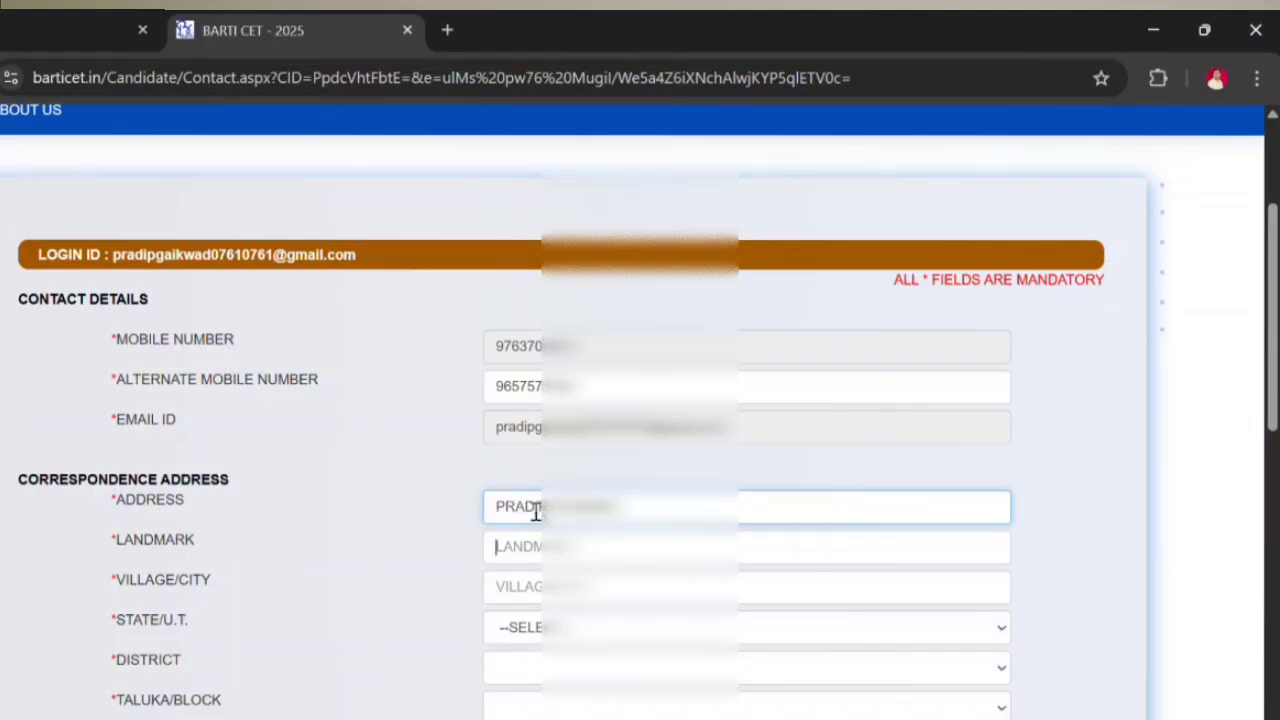
text(PARGB)
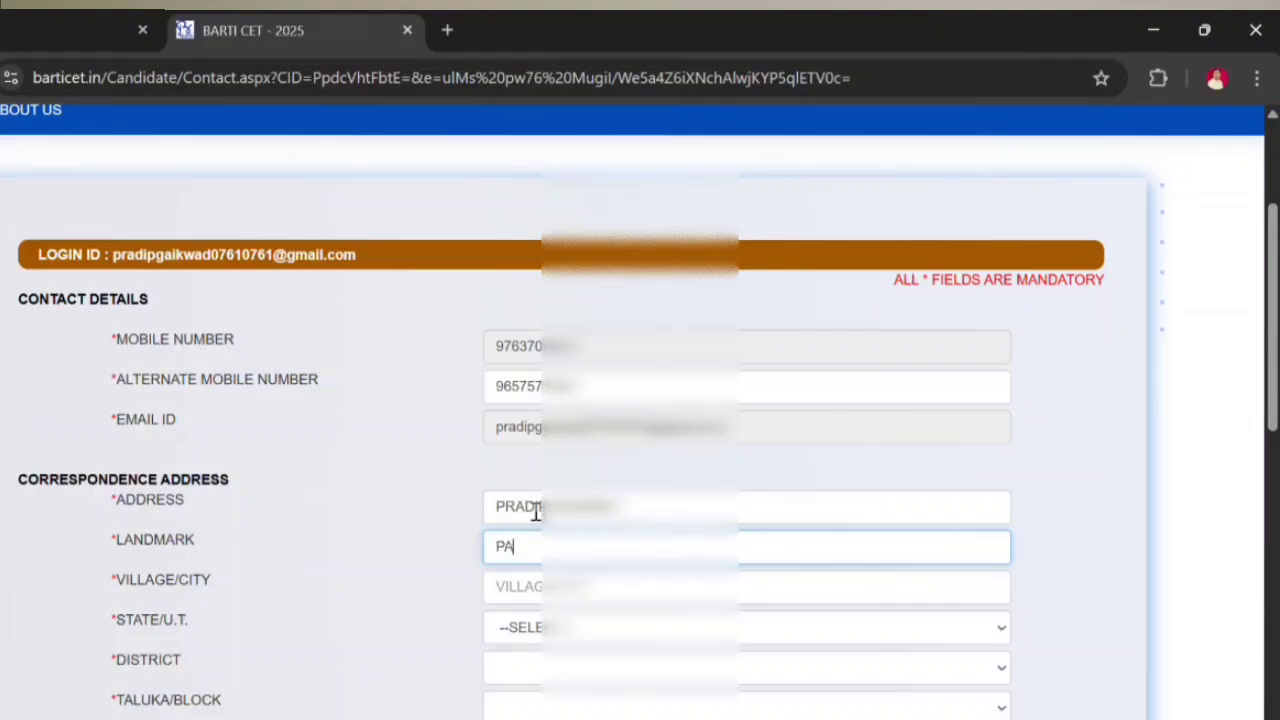
key(BackSpace)
key(BackSpace)
key(BackSpace)
key(BackSpace)
key(BackSpace)
text(MAIN R)
key(Tab)
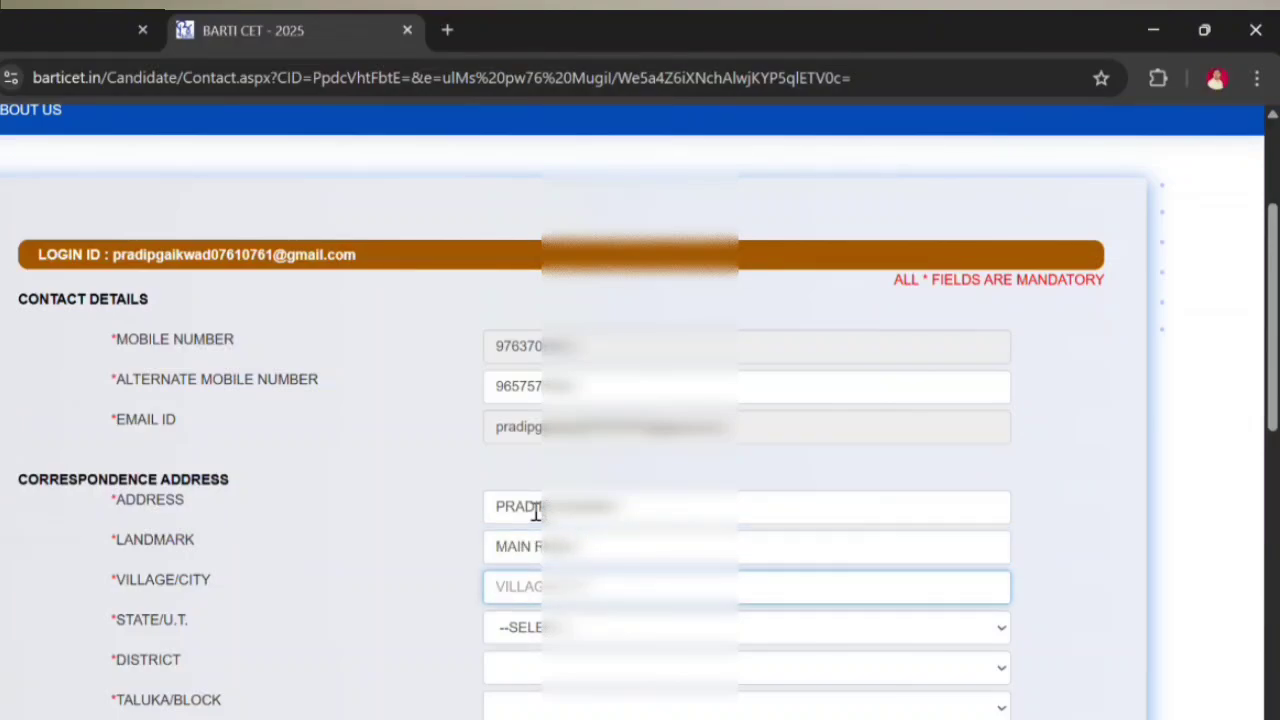
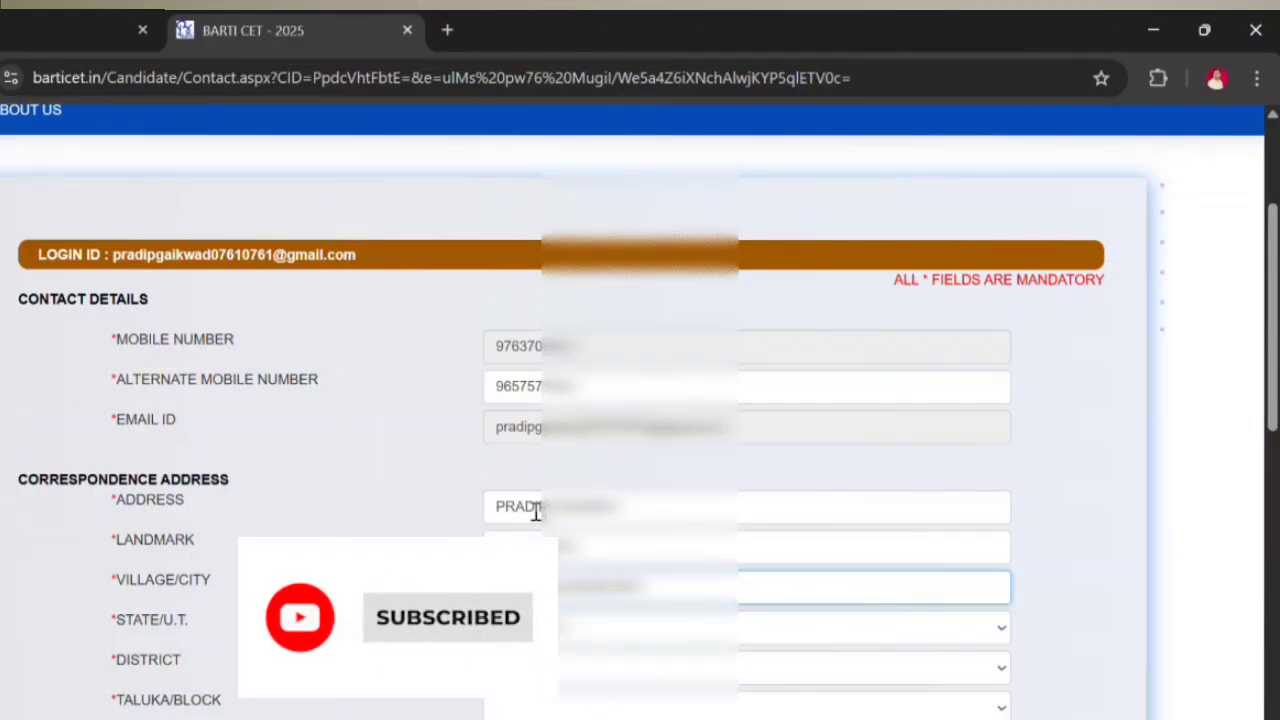
Step: Select the address state, district and taluka from their dropdowns and enter the PIN code
click(560, 628)
scroll(637, 331, down, 3)
click(637, 331)
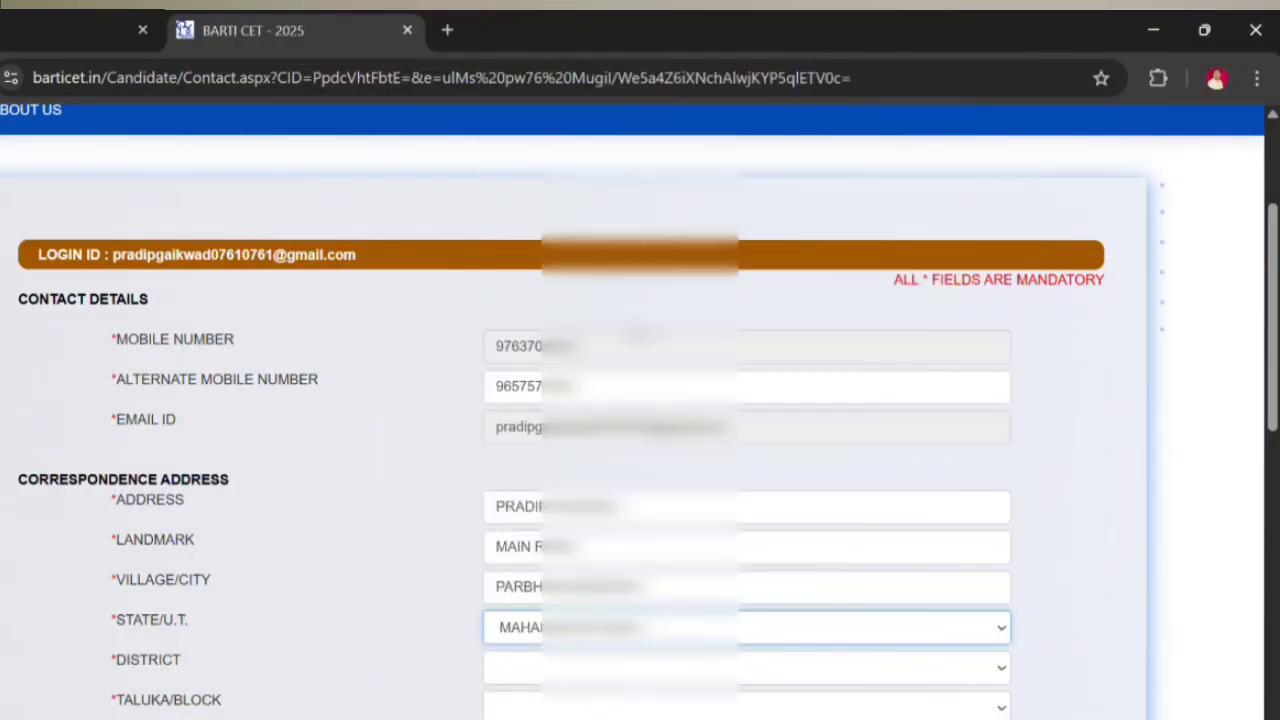
scroll(640, 410, down, 3)
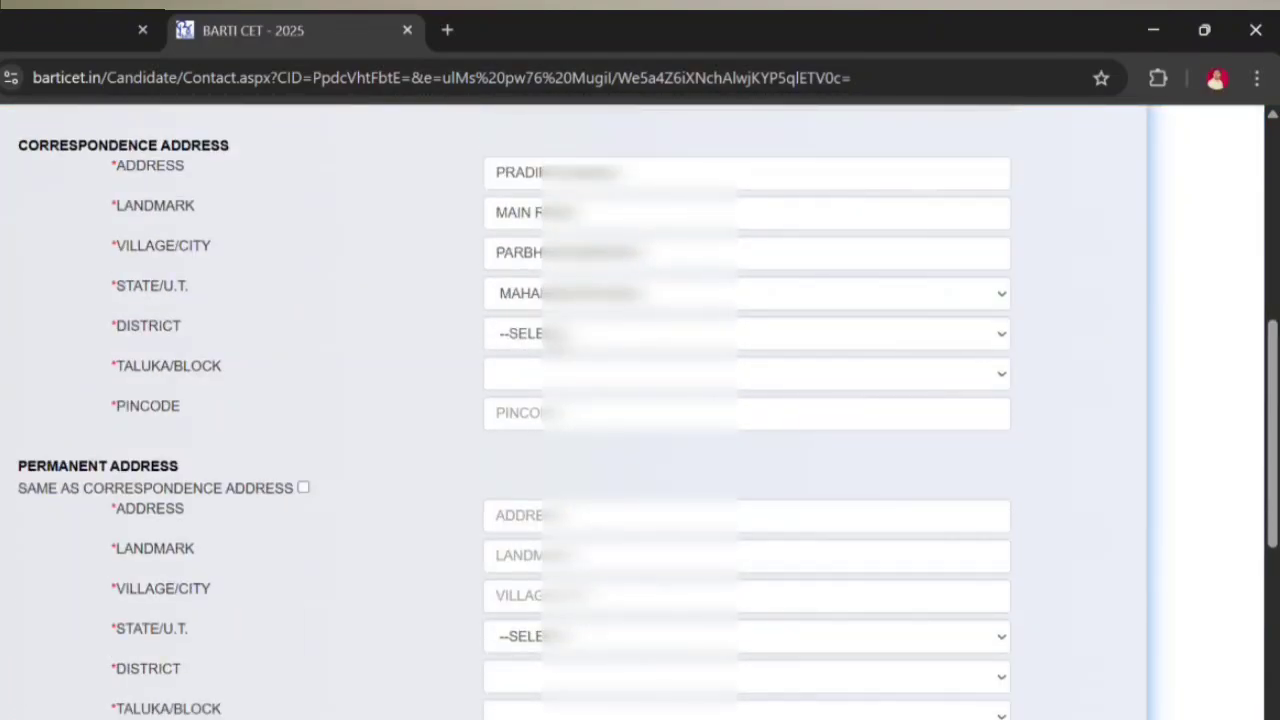
click(590, 333)
click(590, 471)
click(590, 373)
click(590, 483)
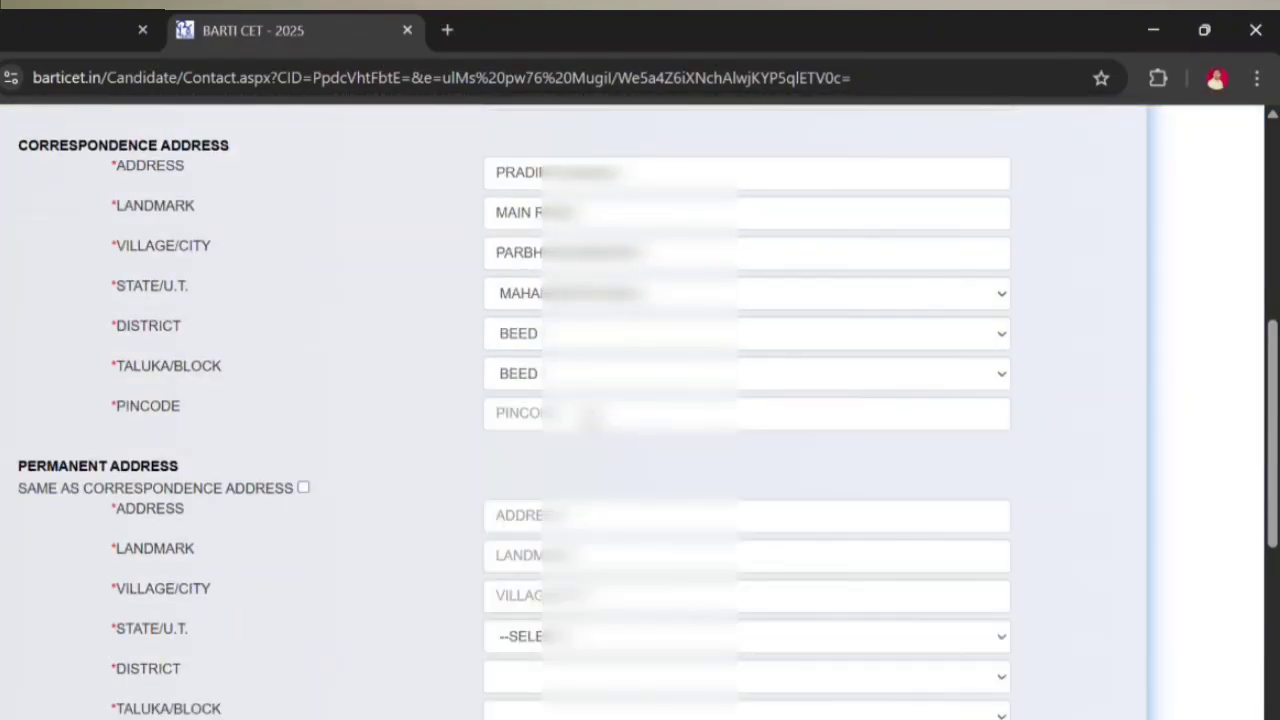
click(566, 414)
text(431122)
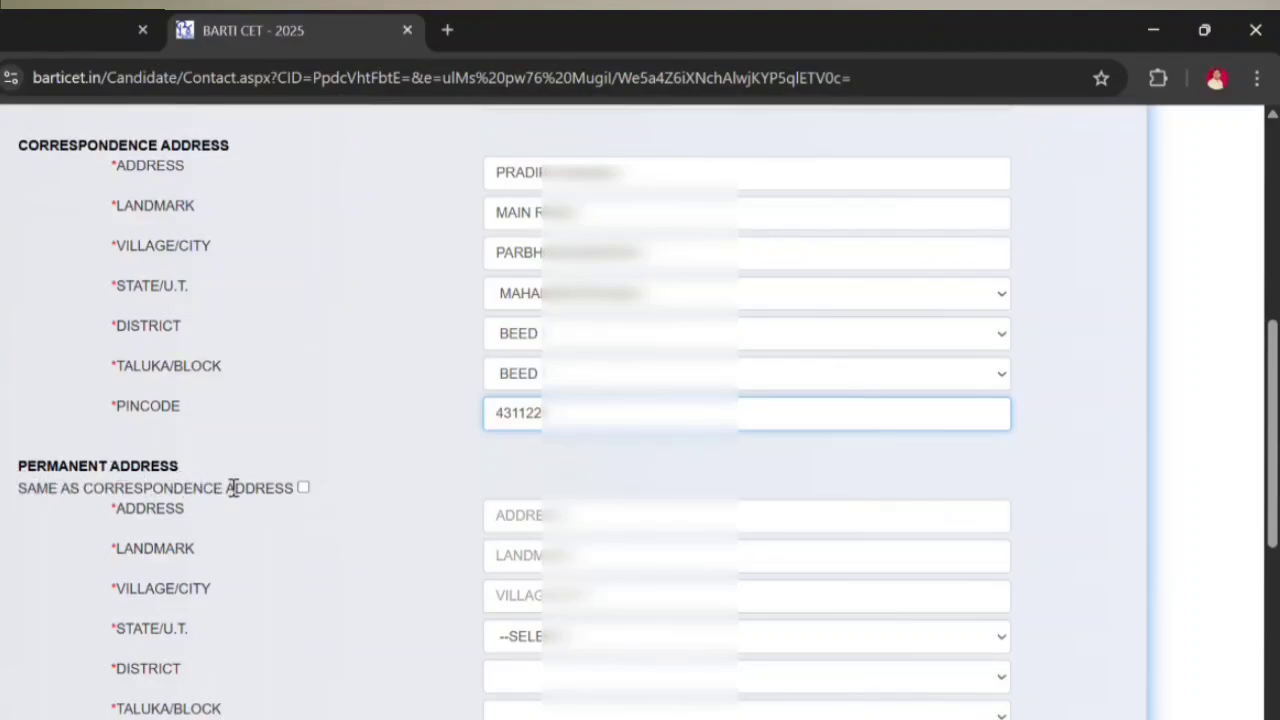
Step: Copy the correspondence address as permanent; choose BEED and CHHATRAPATI SAMBHAJINAGAR as exam cities 1 and 2
click(304, 488)
scroll(500, 463, down, 2)
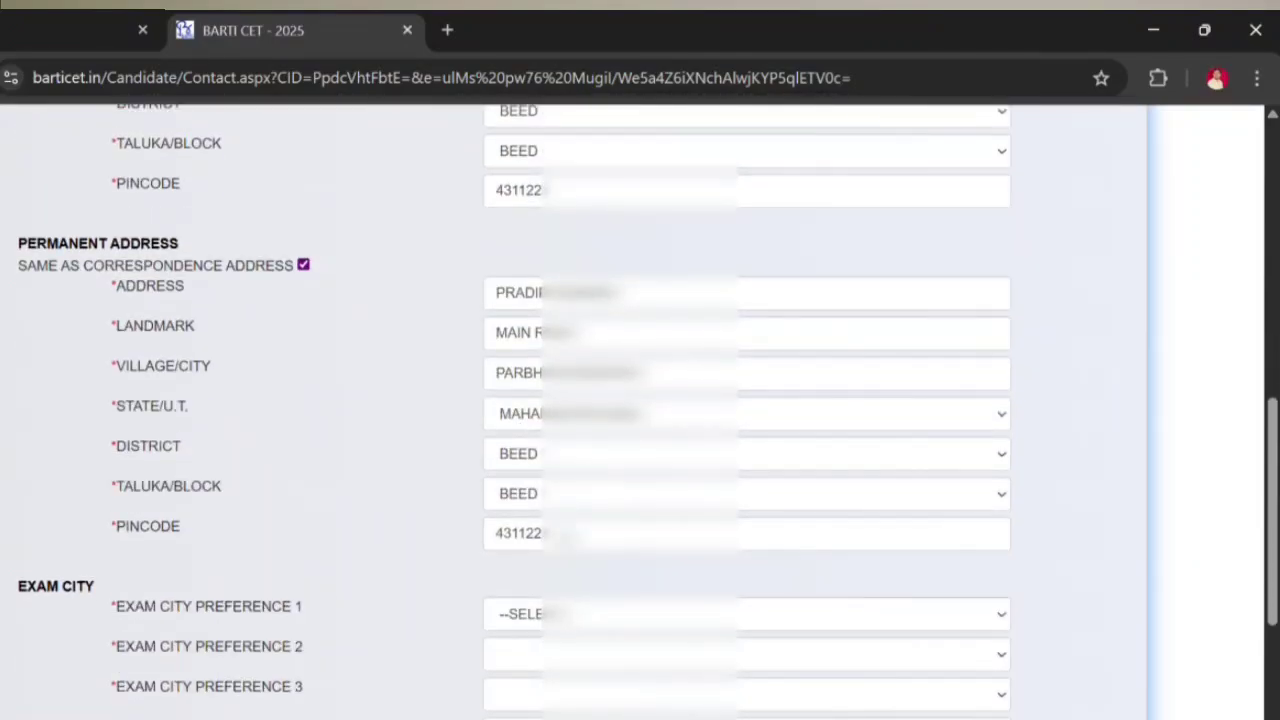
scroll(394, 583, down, 1)
click(560, 503)
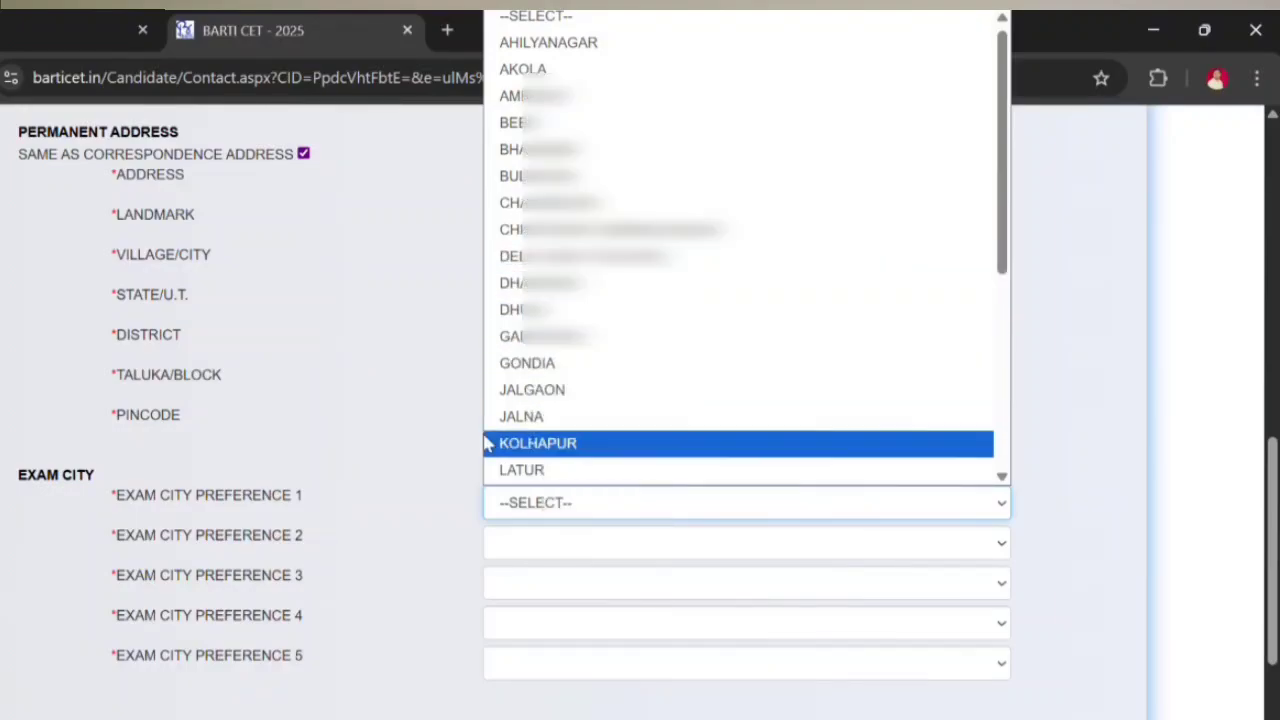
click(560, 122)
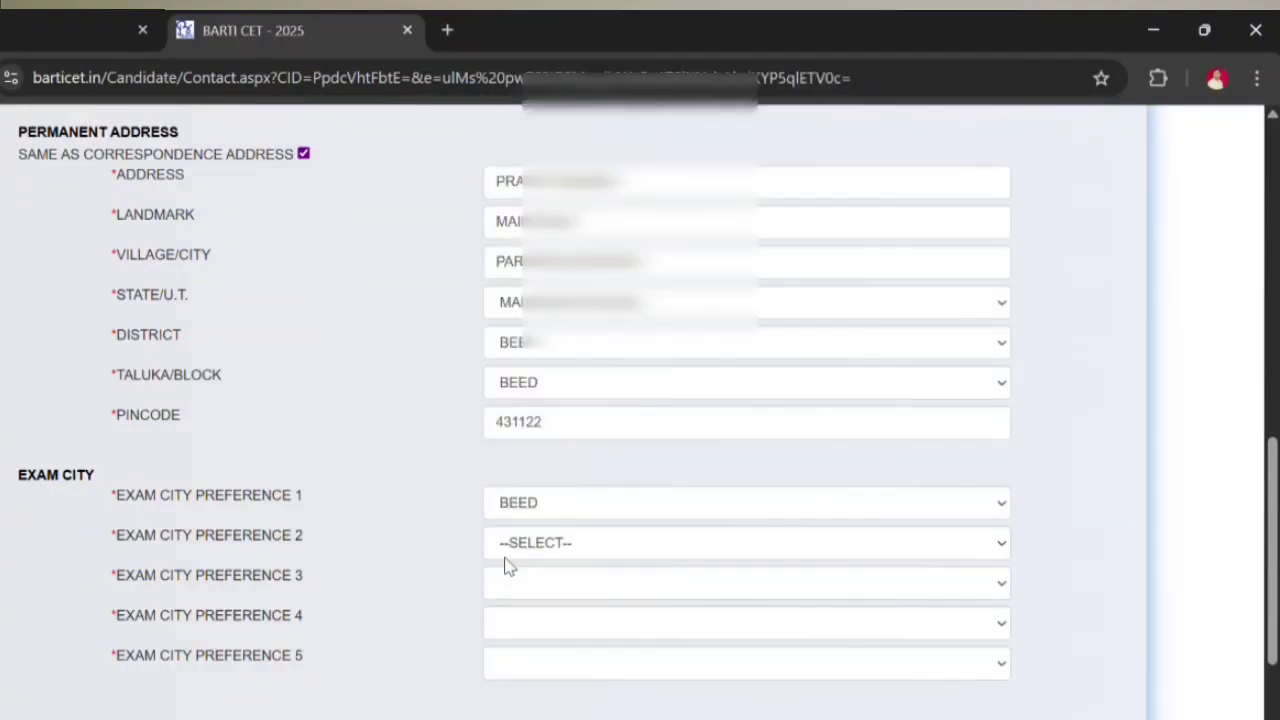
click(510, 550)
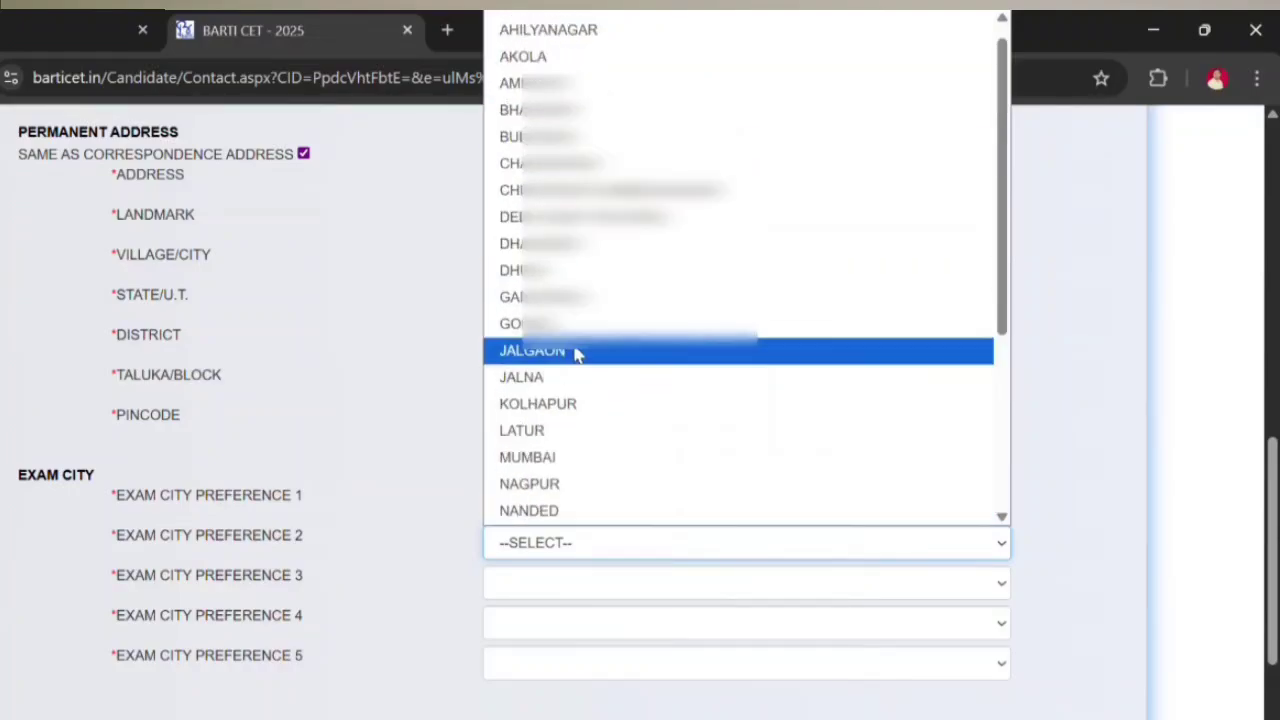
scroll(570, 200, up, 1)
click(560, 207)
Step: Fill exam city preferences 3–5, with LATUR fourth and NANDED fifth, then Save & Next
click(586, 585)
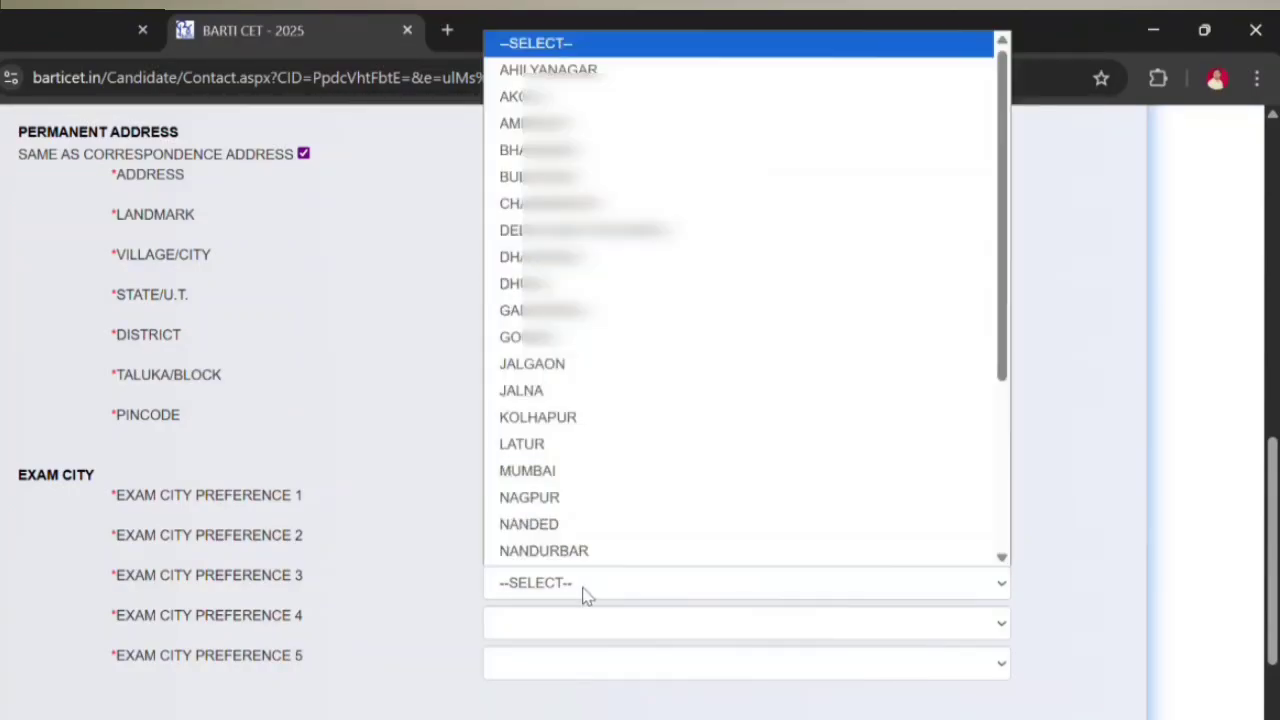
scroll(560, 234, down, 1)
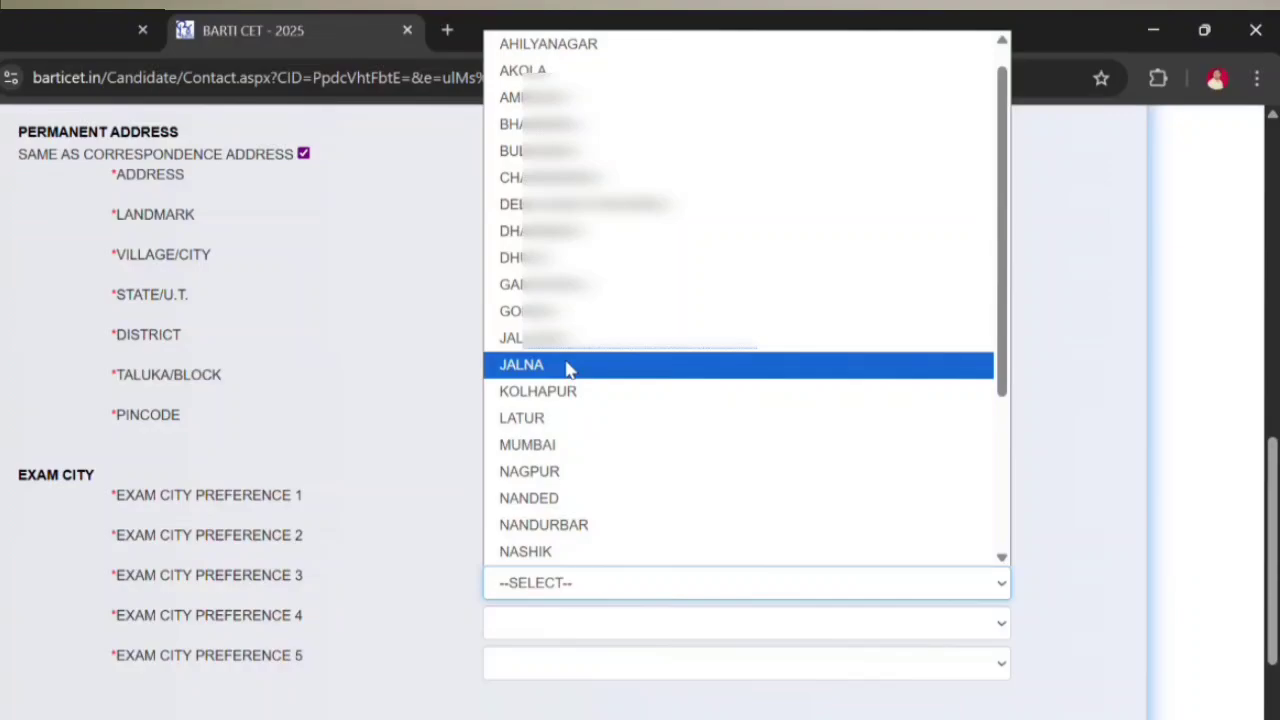
click(545, 622)
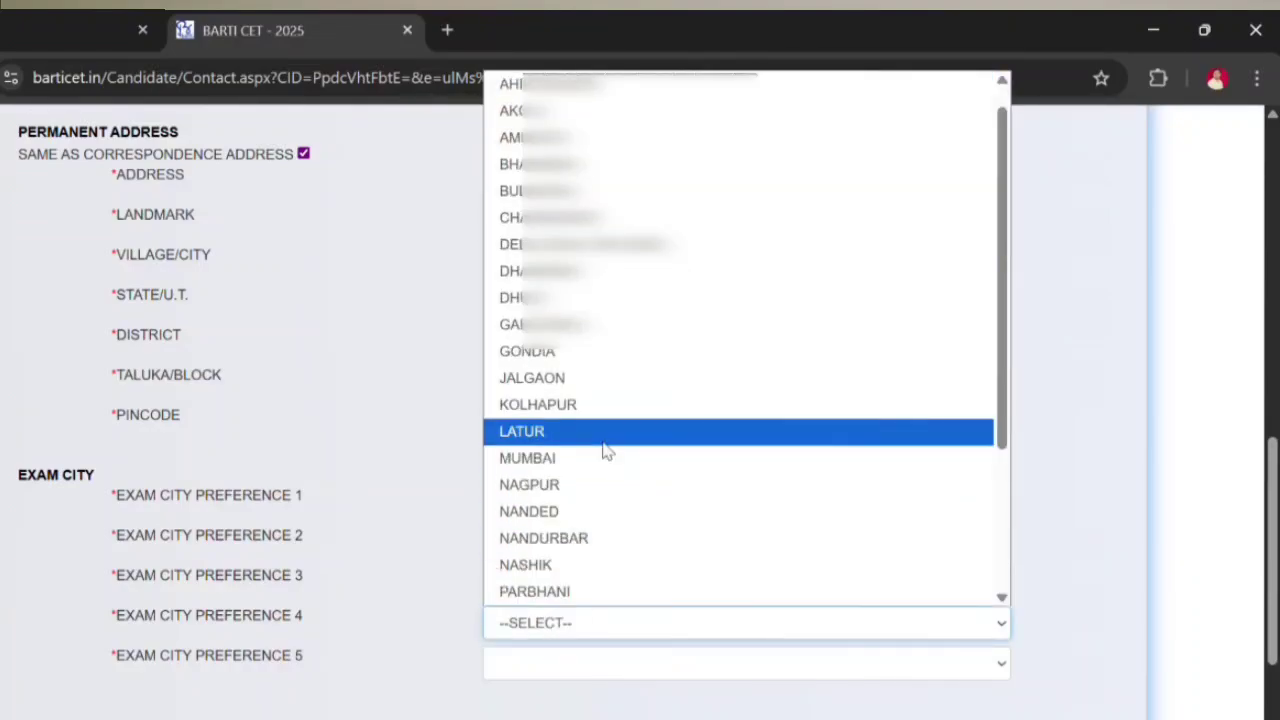
click(603, 449)
click(571, 663)
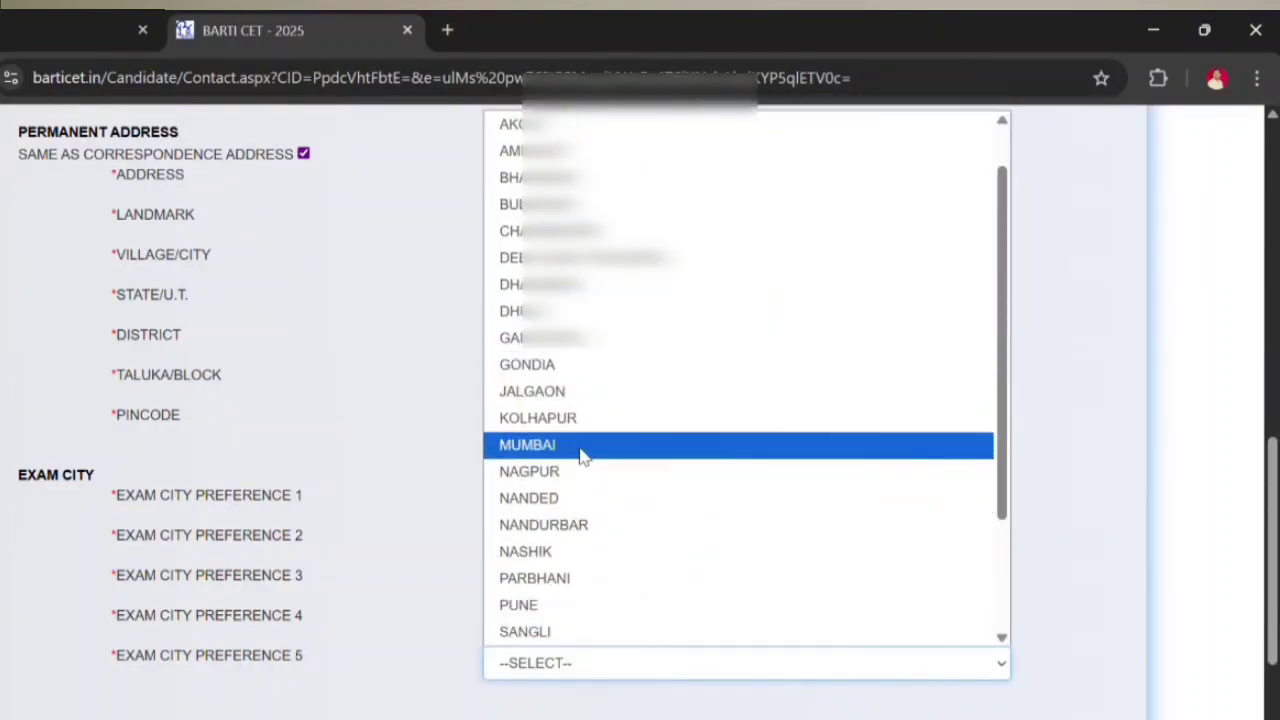
click(529, 498)
scroll(529, 498, down, 2)
click(450, 622)
scroll(540, 488, down, 1)
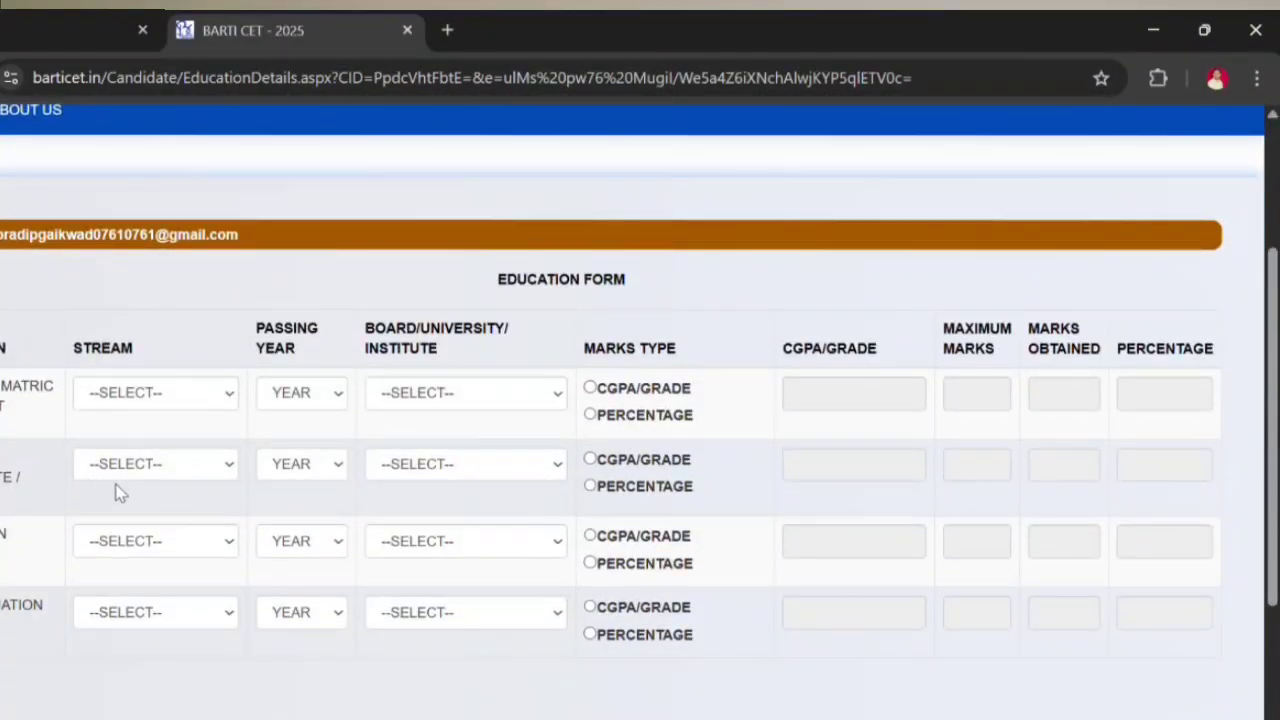
Step: Set the first education row to STATE OPEN SCHOOL, passing year 2021, Maharashtra state board
click(165, 395)
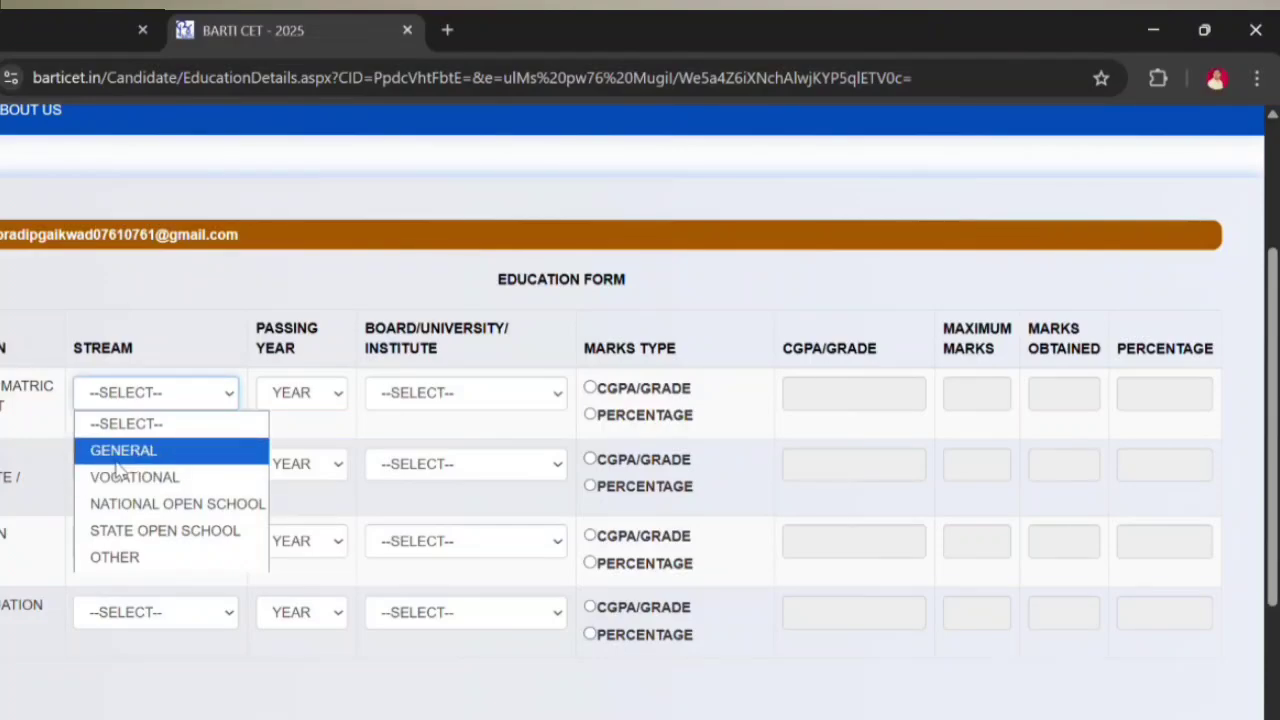
click(155, 534)
click(330, 399)
click(324, 402)
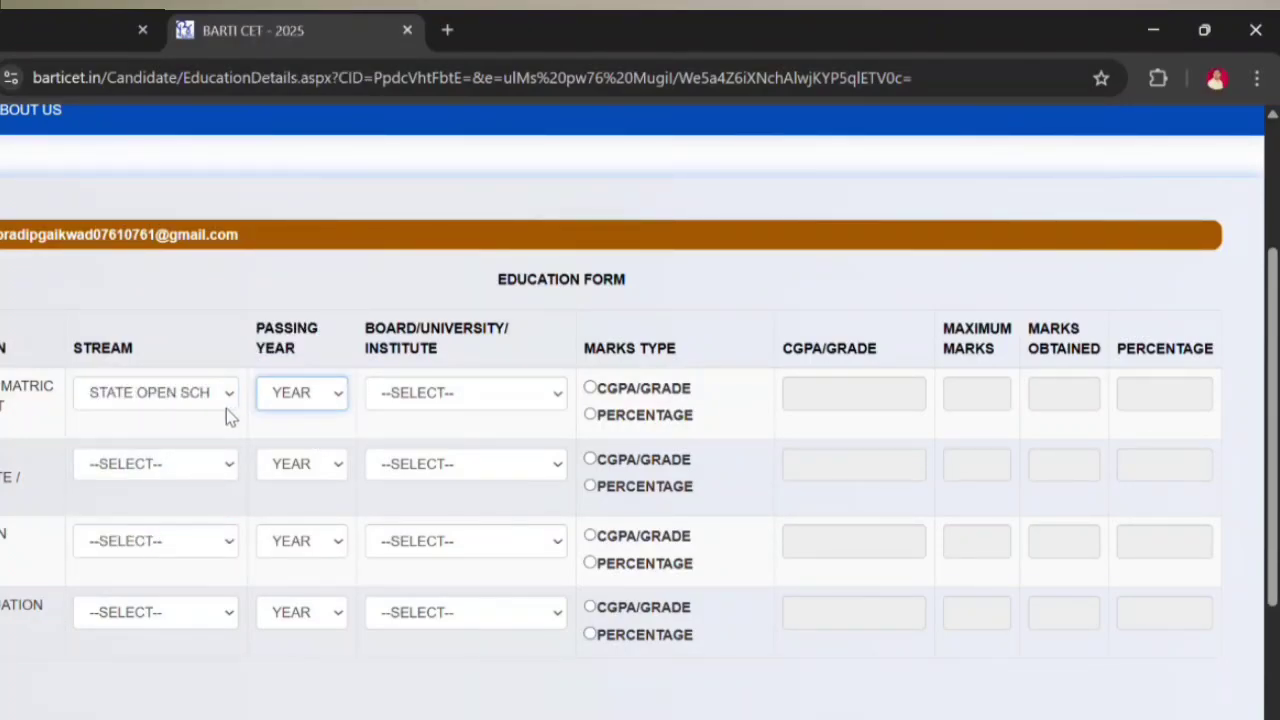
click(170, 406)
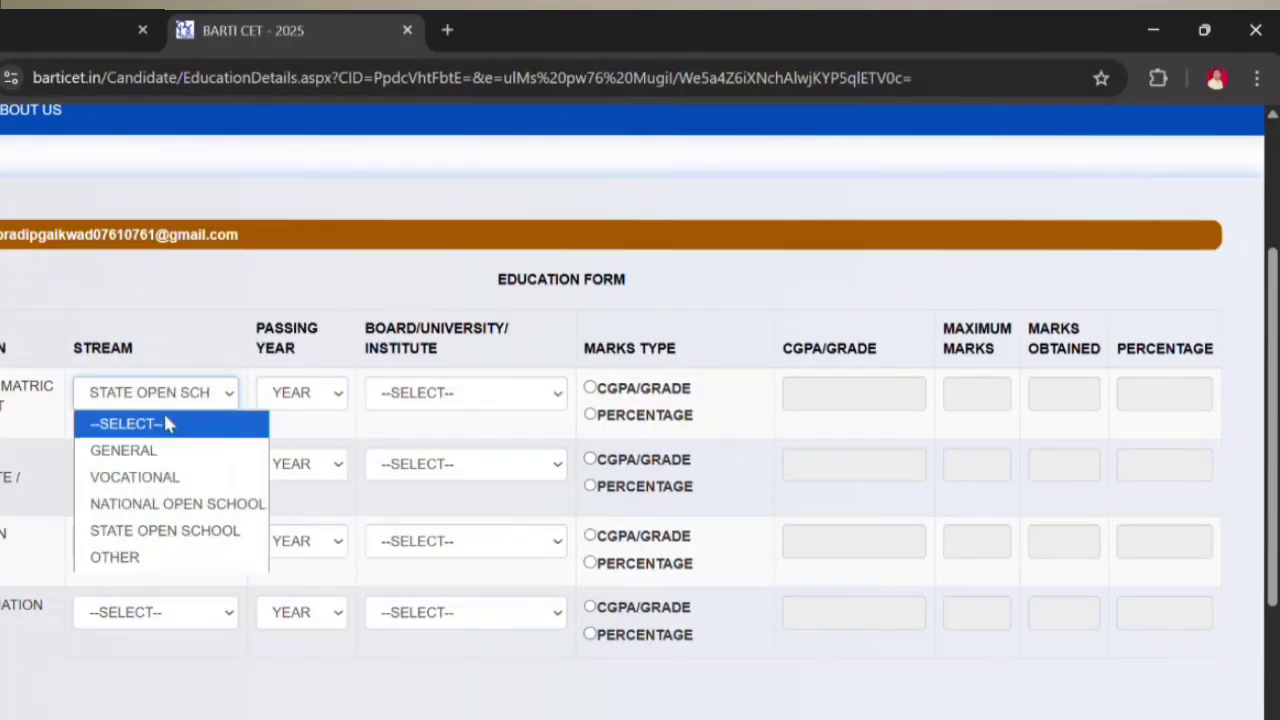
click(171, 532)
click(323, 396)
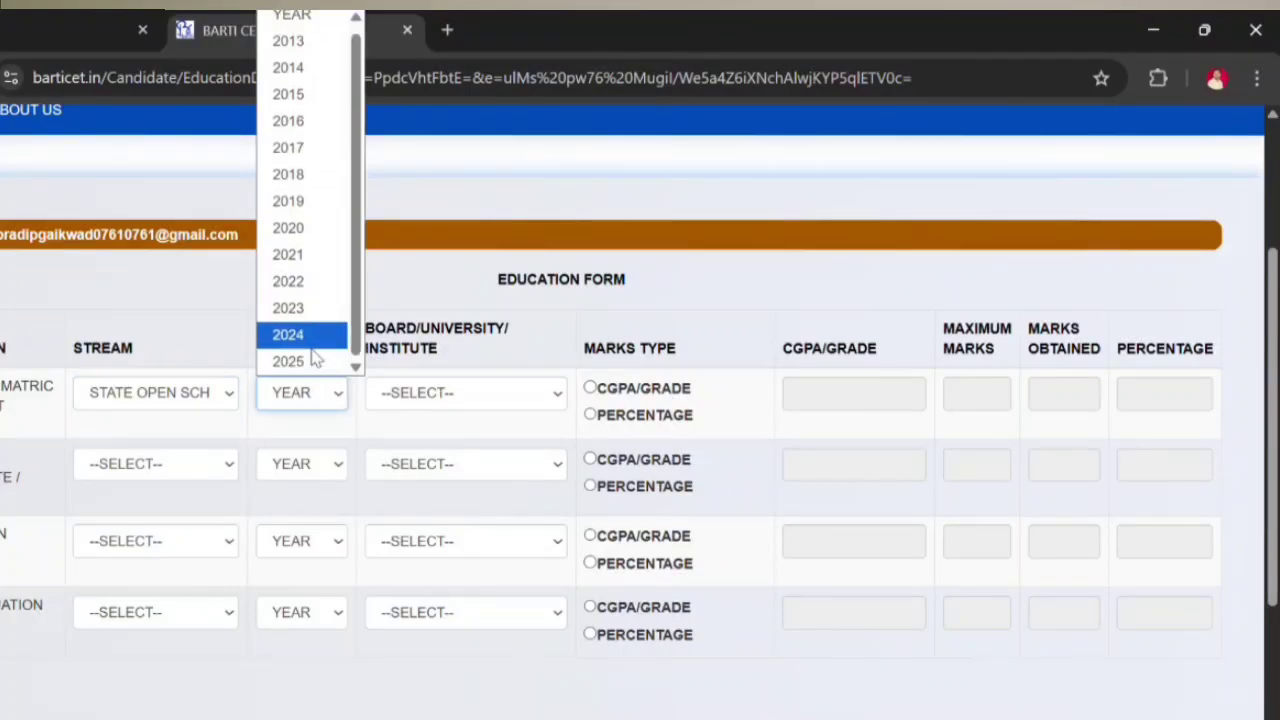
click(342, 428)
click(326, 396)
click(312, 257)
click(380, 395)
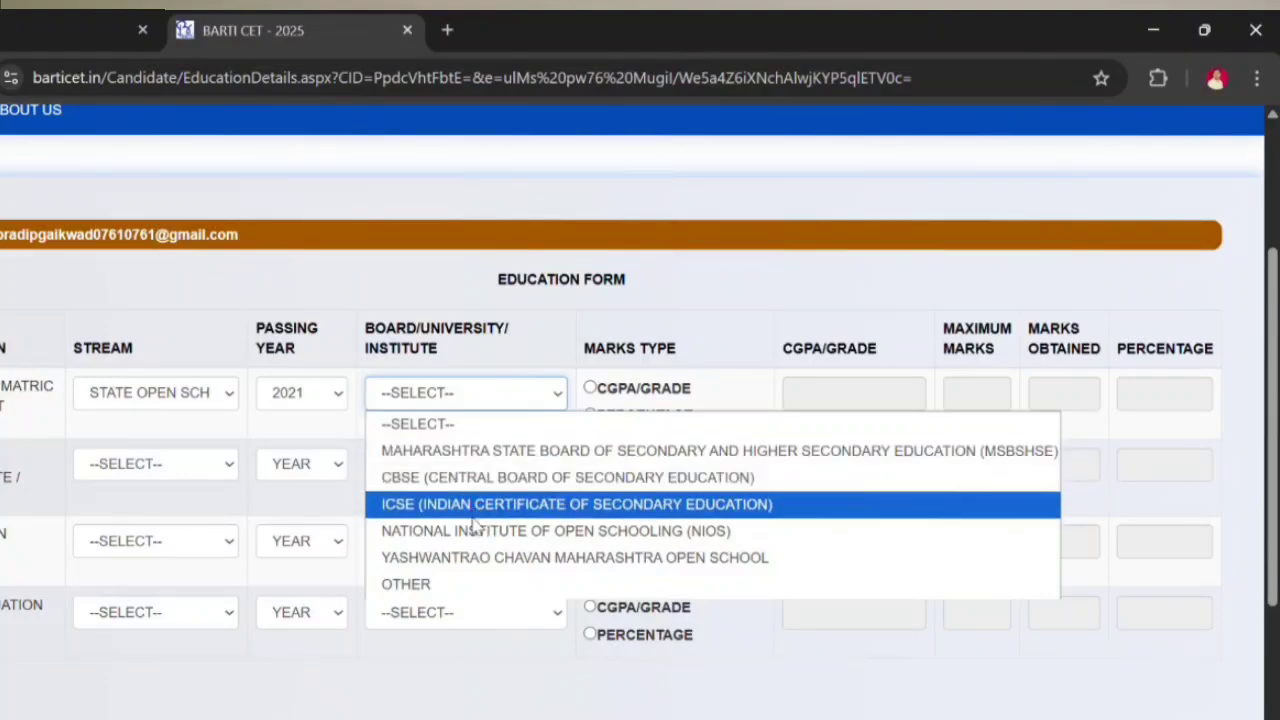
click(532, 452)
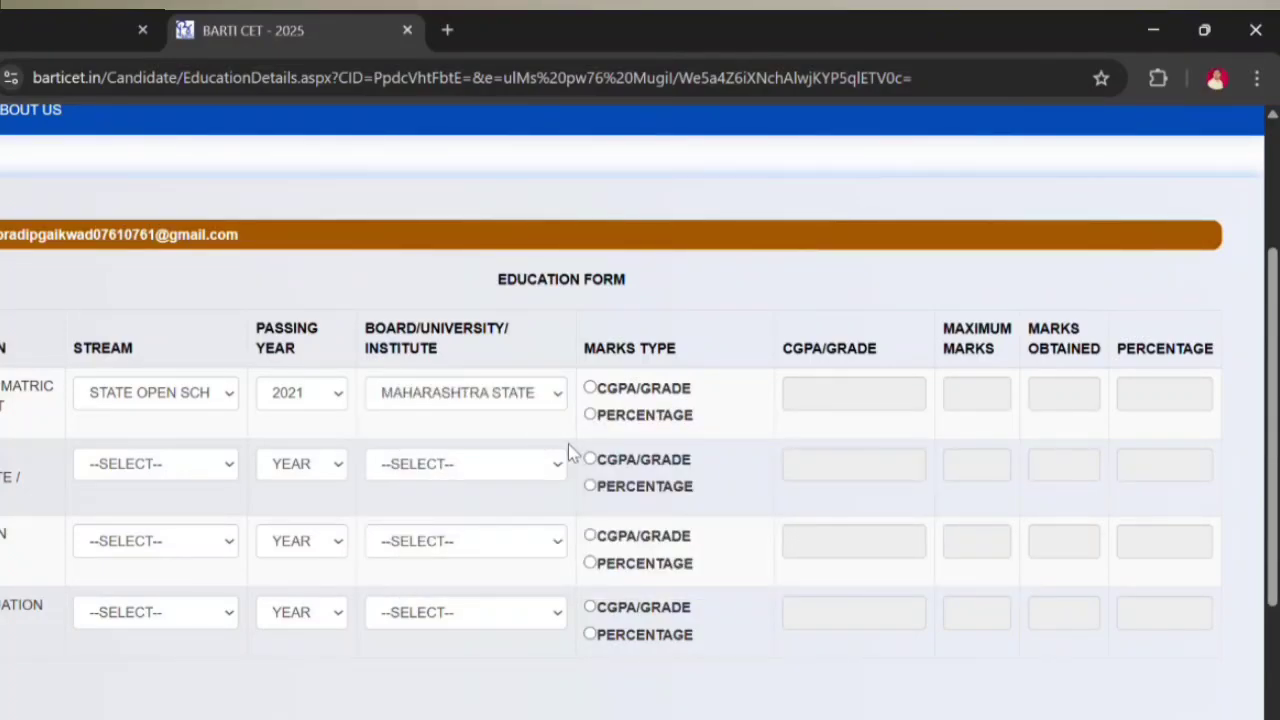
Step: Reconfirm the Maharashtra state board for row one and enter its marks as a percentage
click(447, 470)
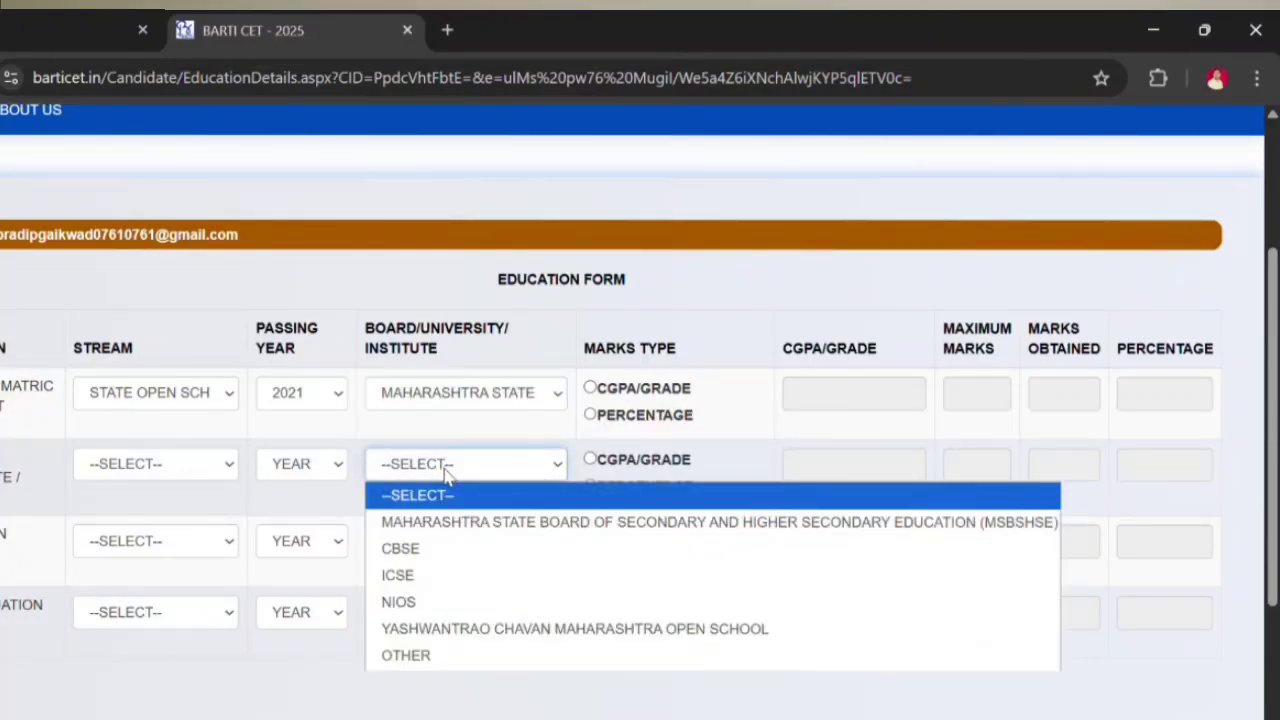
click(535, 398)
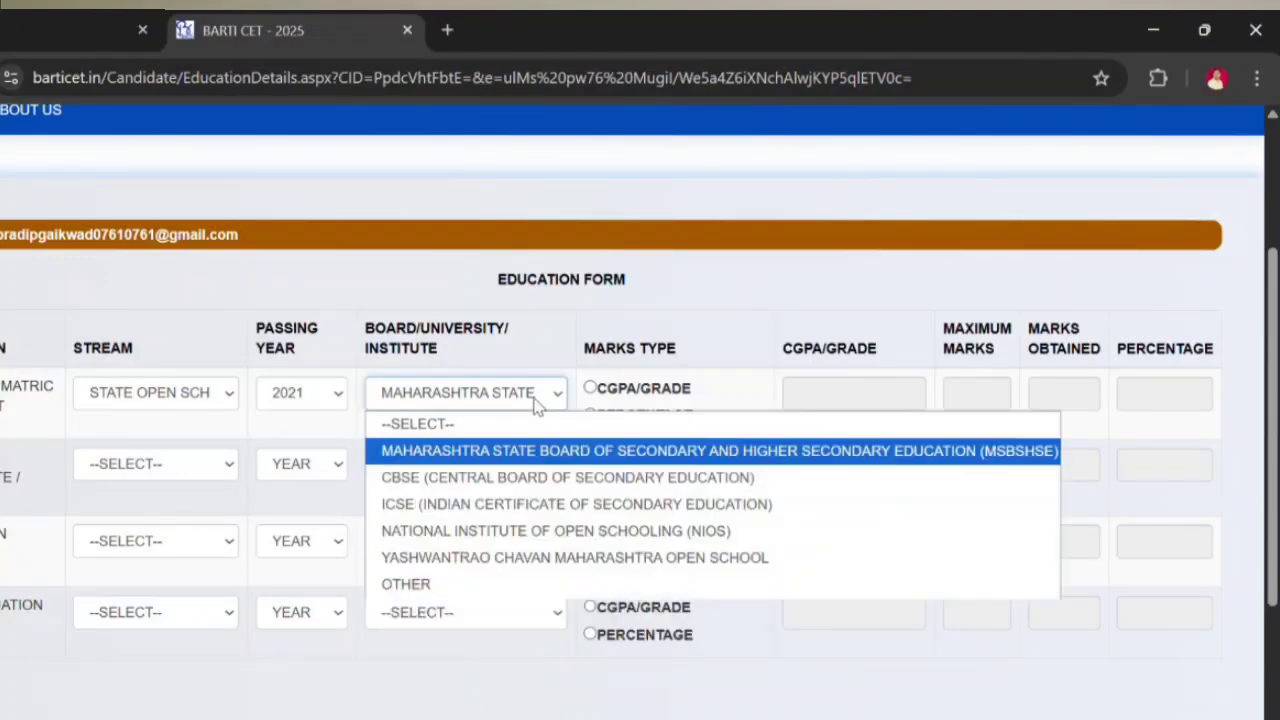
click(528, 450)
click(590, 415)
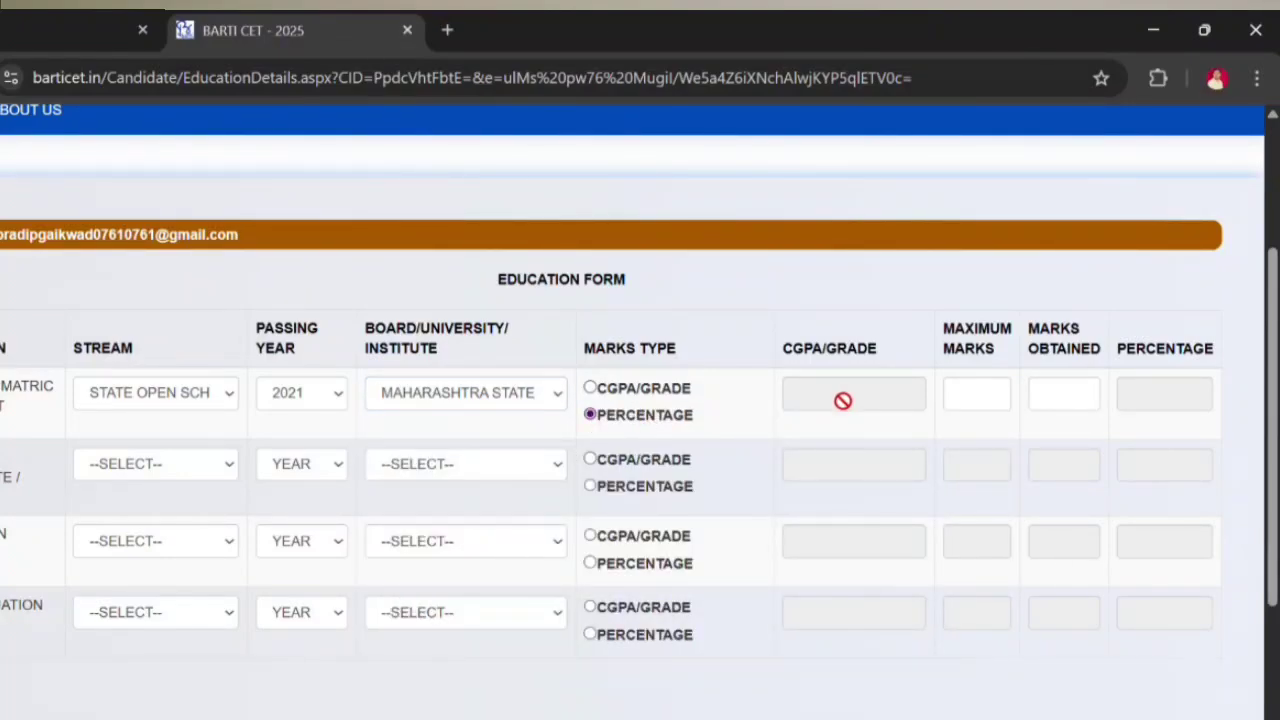
click(959, 400)
click(1063, 384)
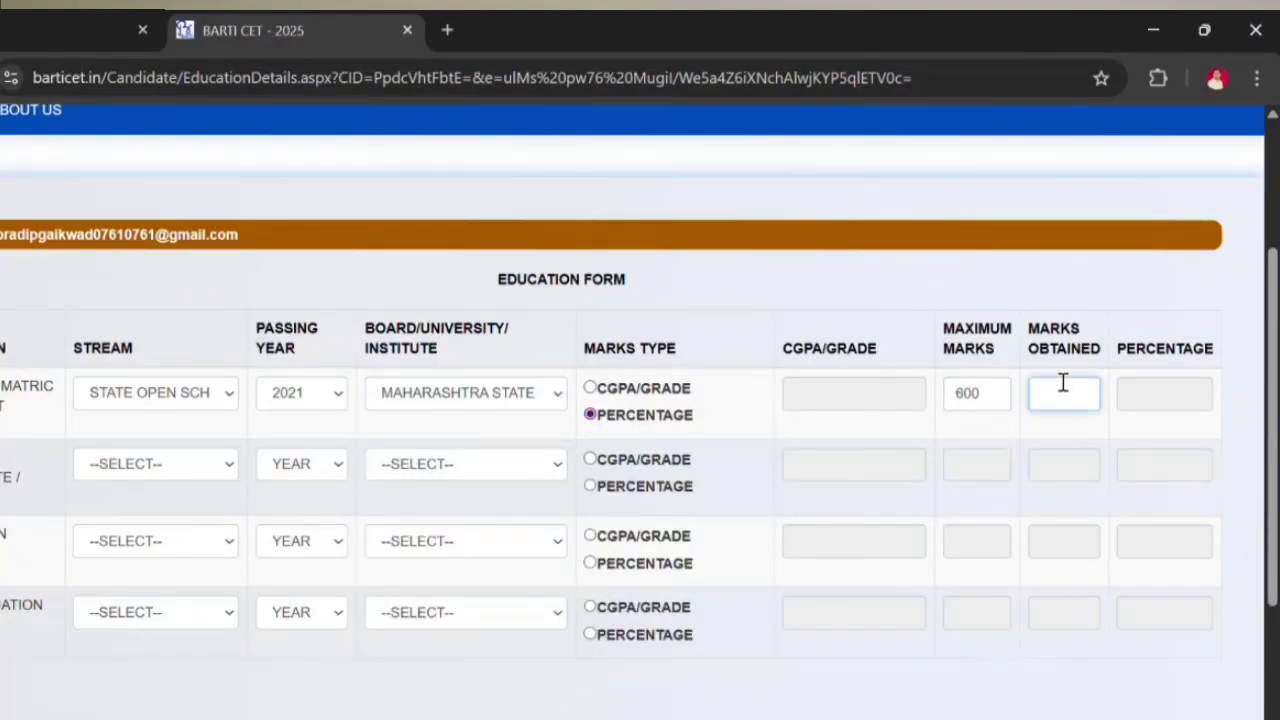
click(937, 441)
Step: Set row two to ARTS / HUMANITIES passing 2021, and change row one's year to 2020
click(155, 470)
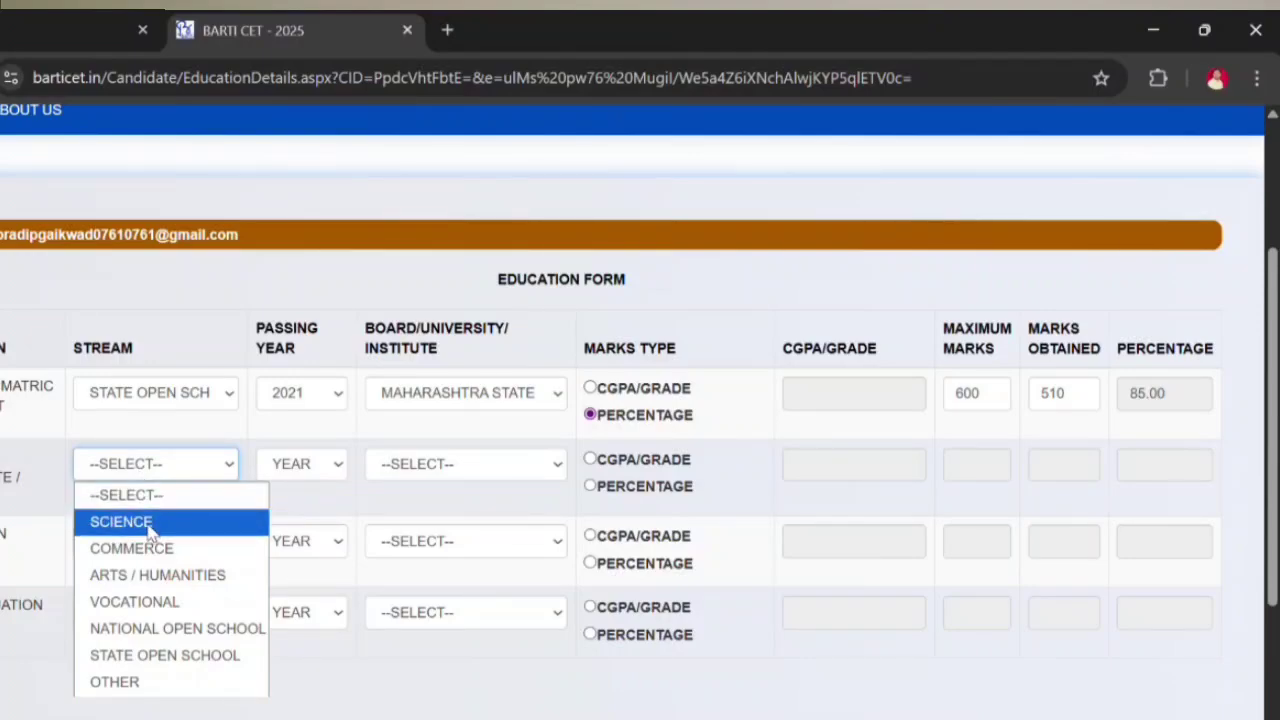
click(150, 575)
click(155, 463)
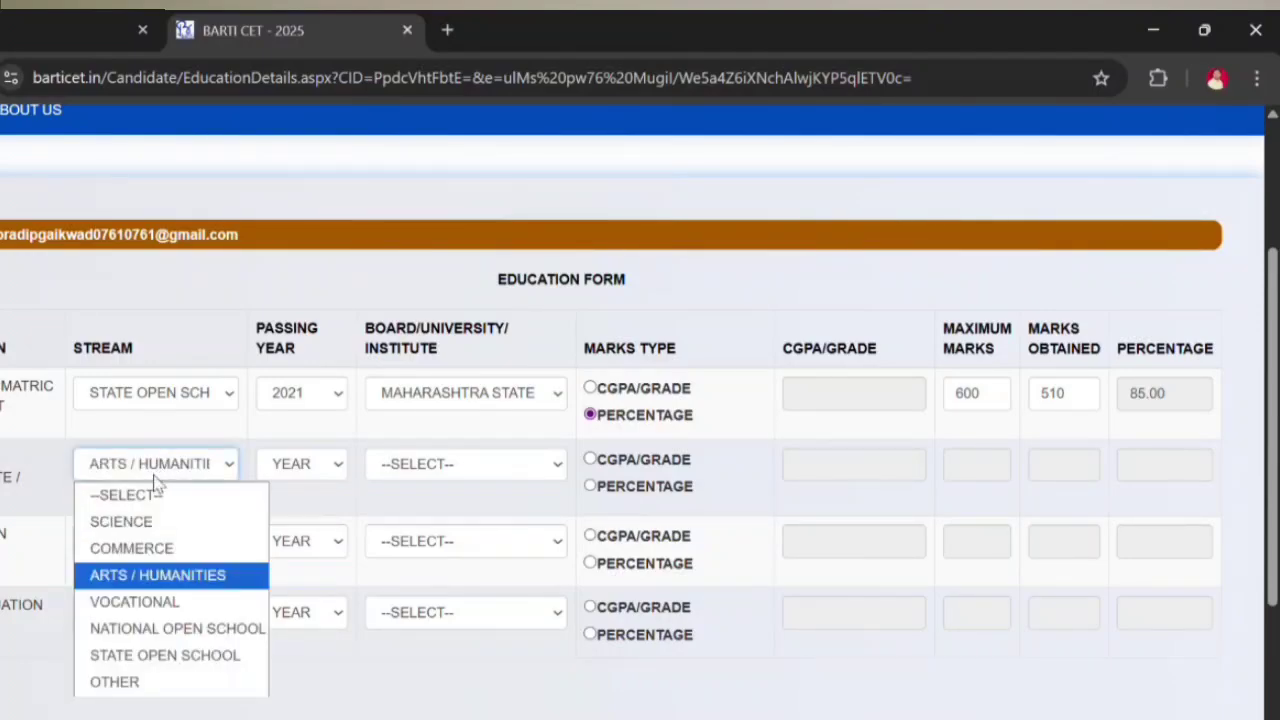
click(145, 577)
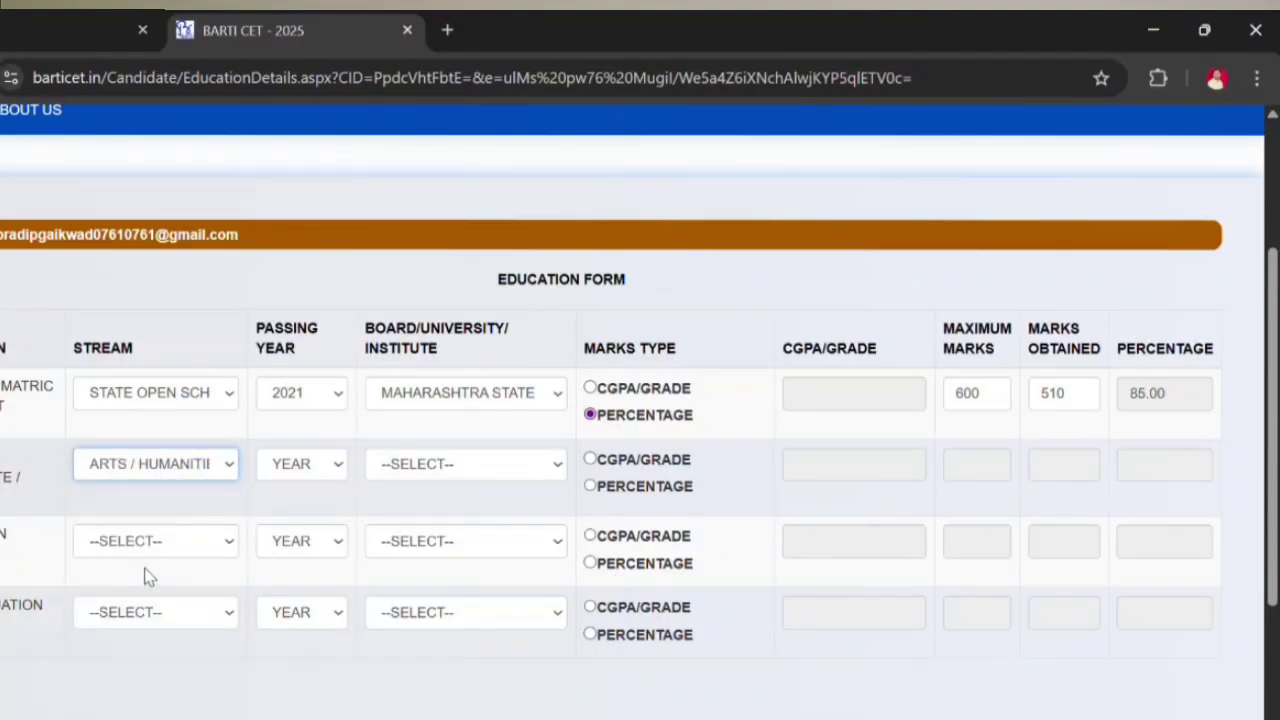
click(290, 464)
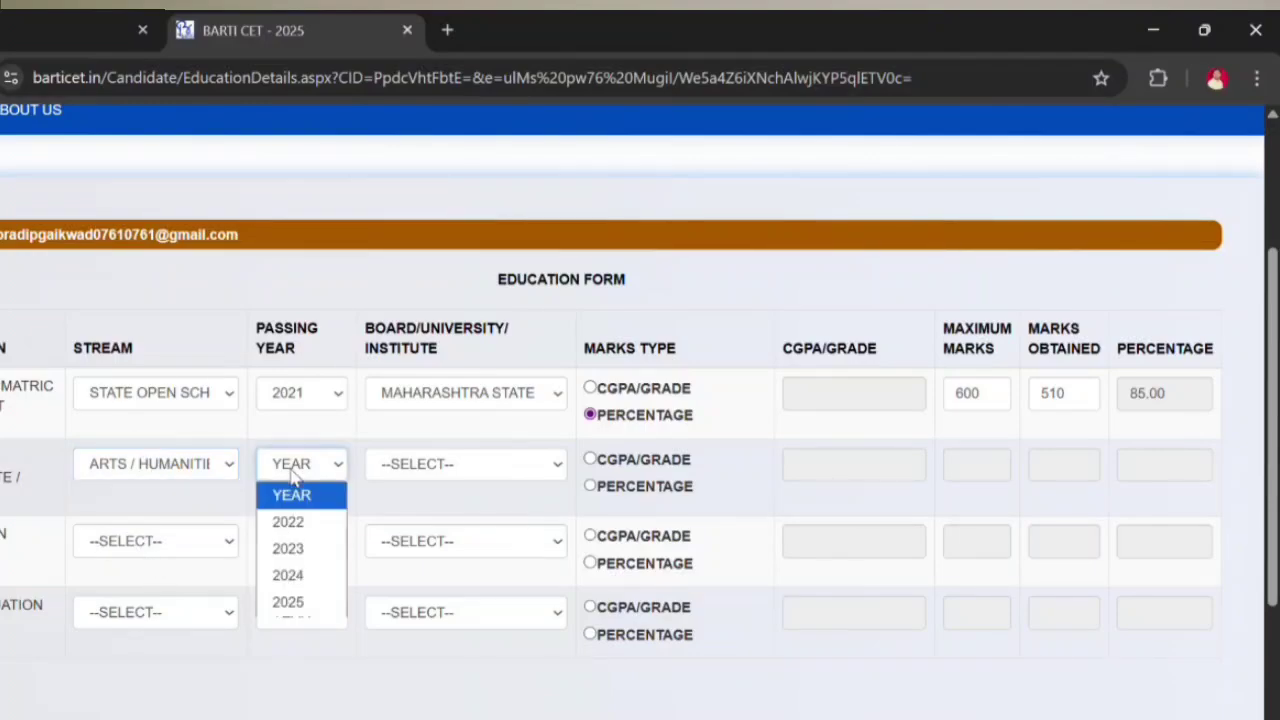
click(300, 393)
click(307, 229)
click(300, 464)
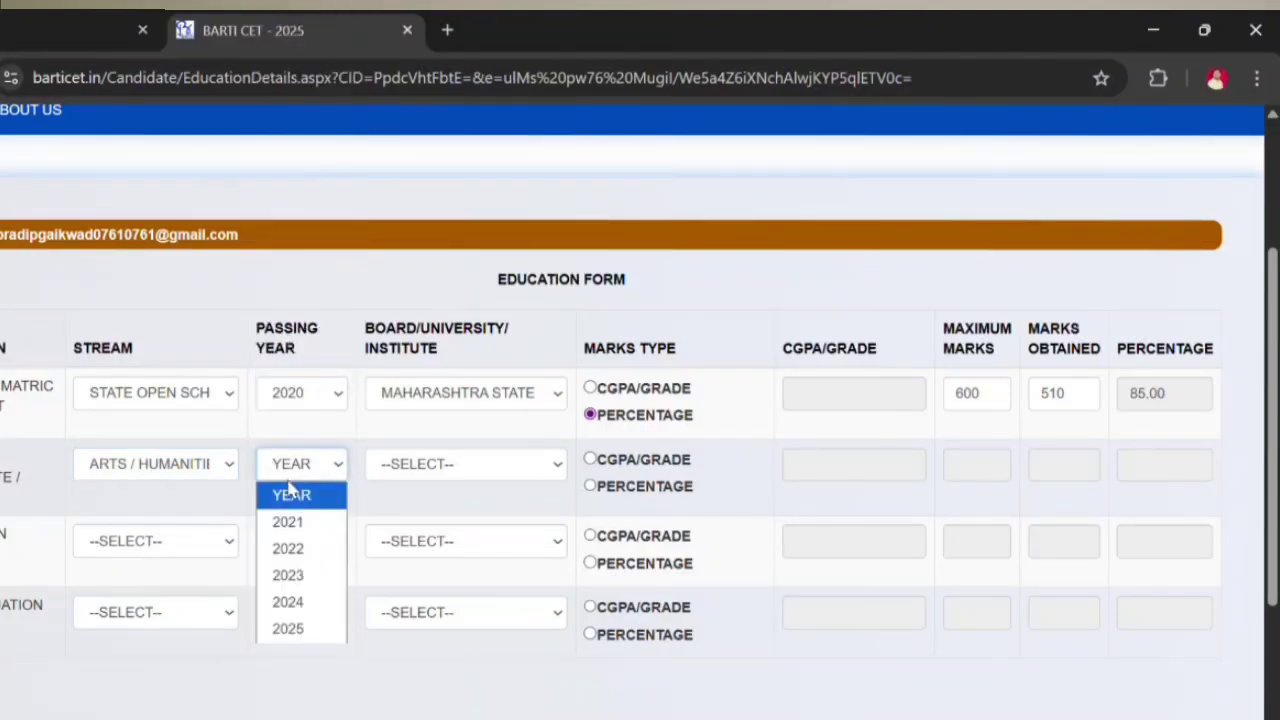
click(290, 520)
Step: Give row two the Maharashtra state board and percentage marks out of 600
click(448, 470)
click(440, 522)
click(590, 486)
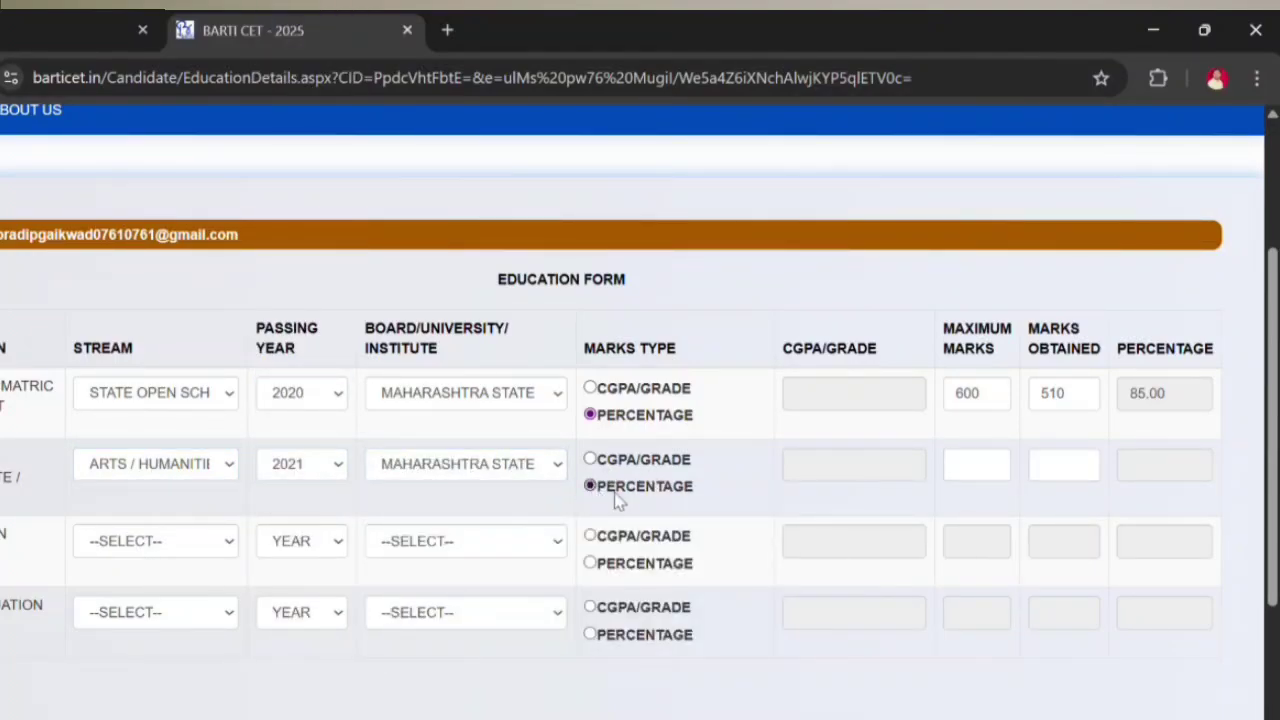
click(963, 468)
text(600)
click(1080, 470)
text(510)
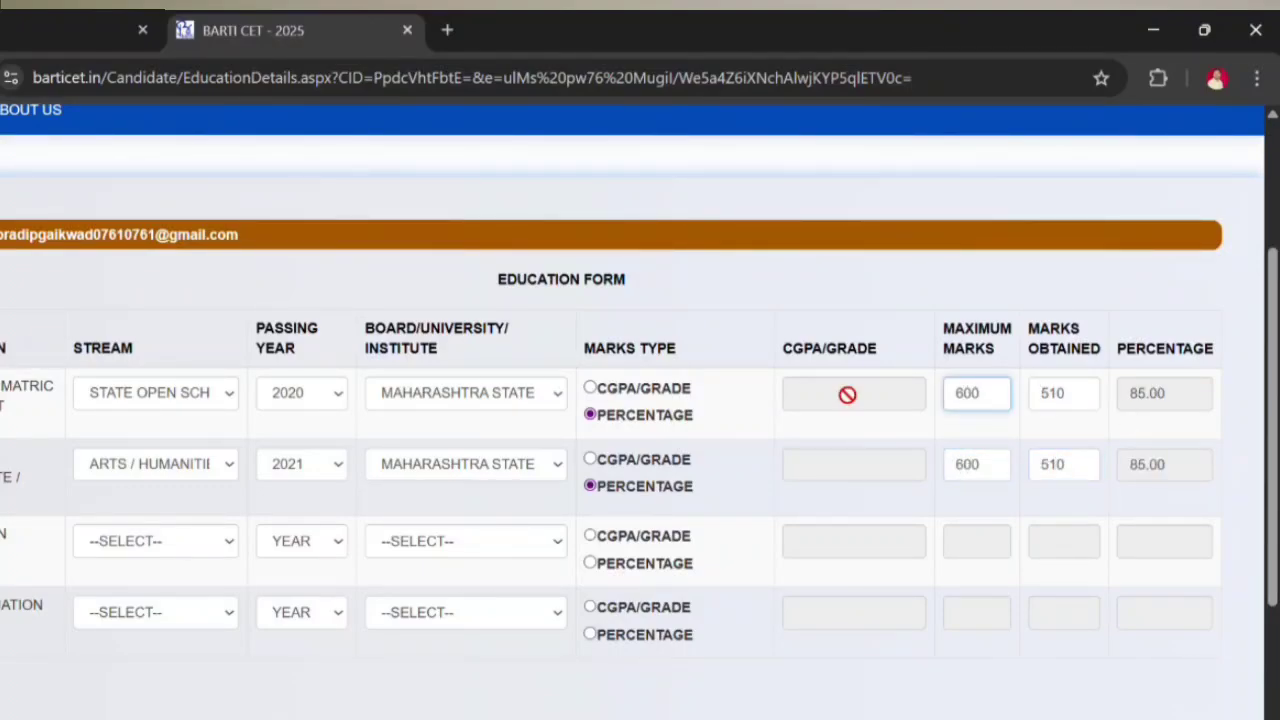
click(182, 396)
click(300, 396)
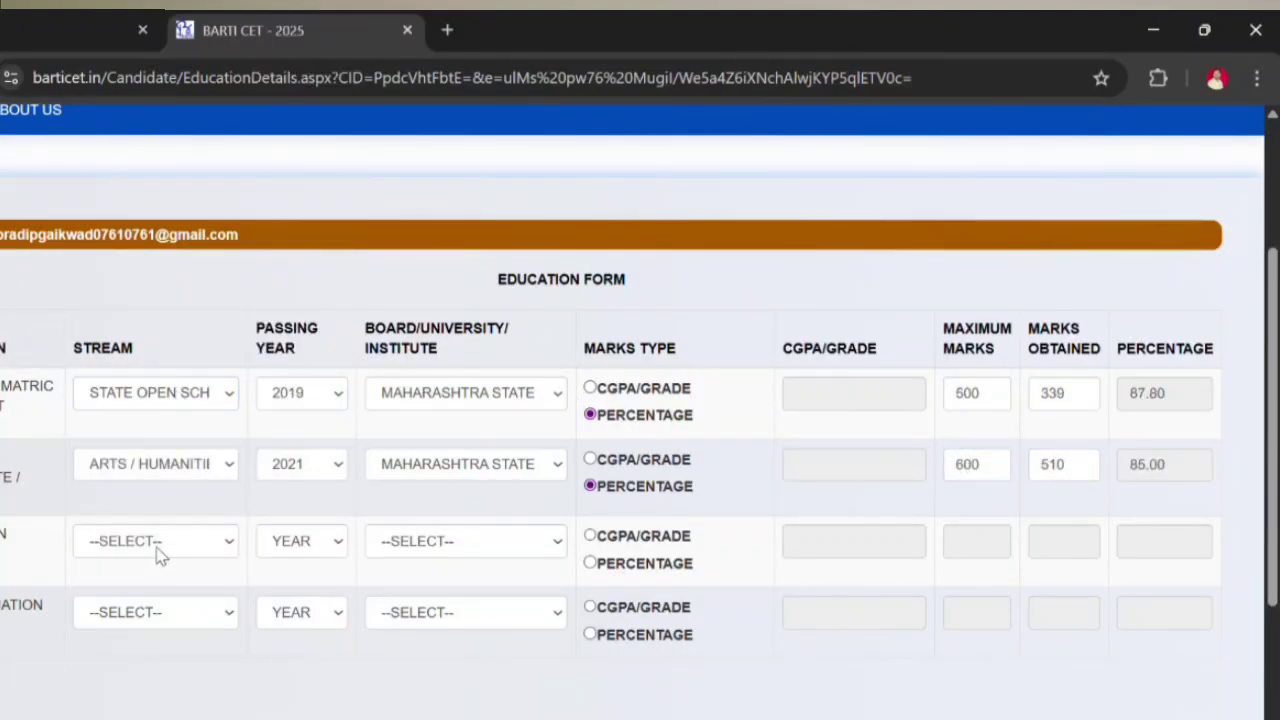
Step: Set the third row to B.A. (ARTS / HUMANITIES), 2024, Dr. Babasaheb Ambedkar Marathwada University
click(157, 548)
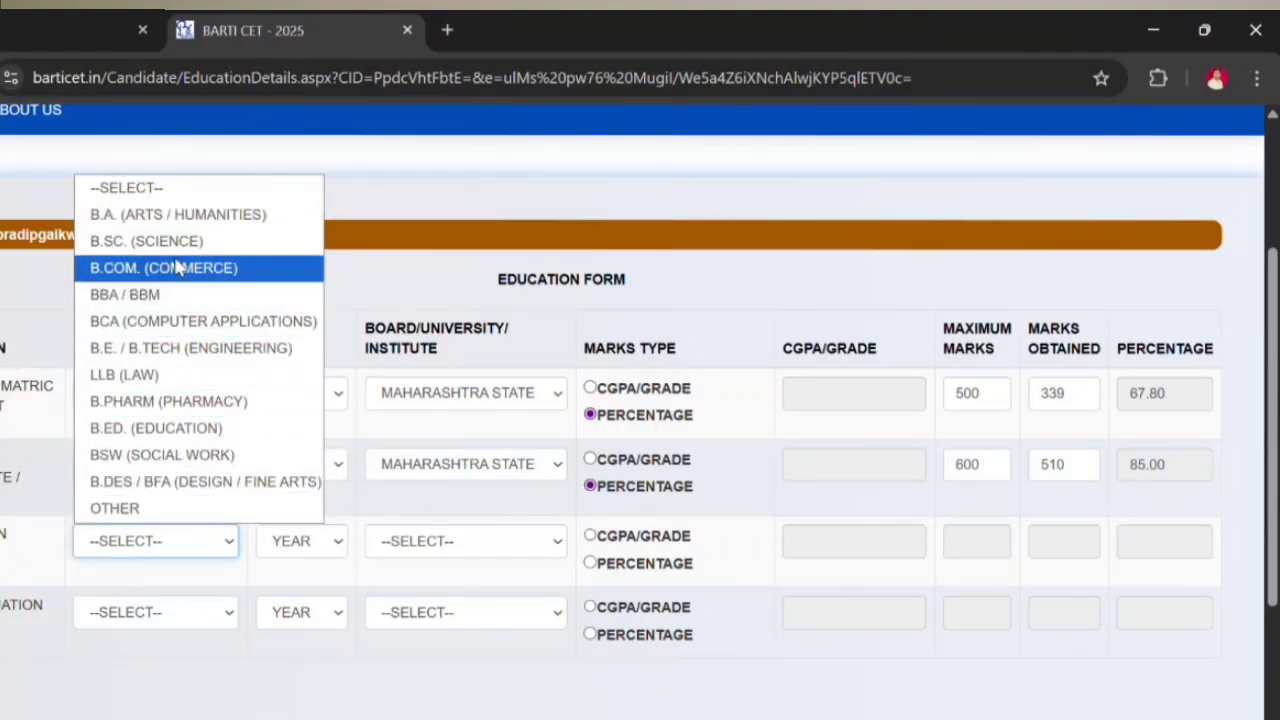
click(184, 218)
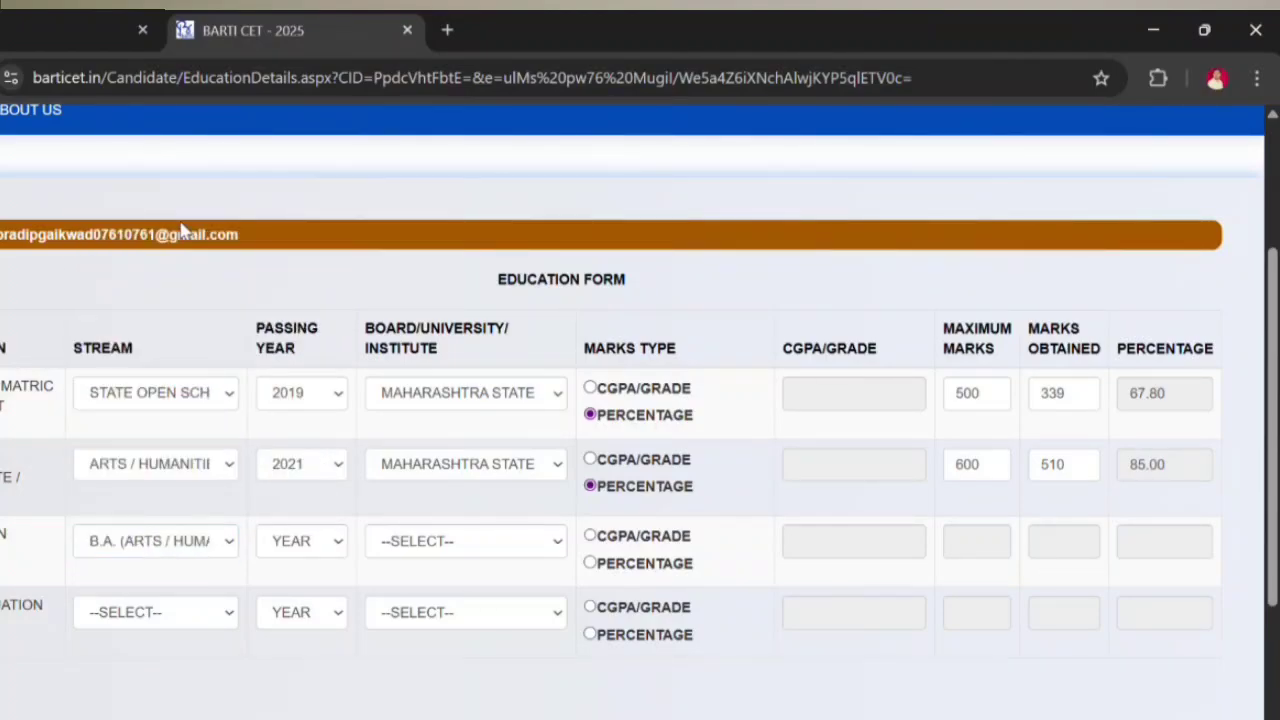
click(303, 541)
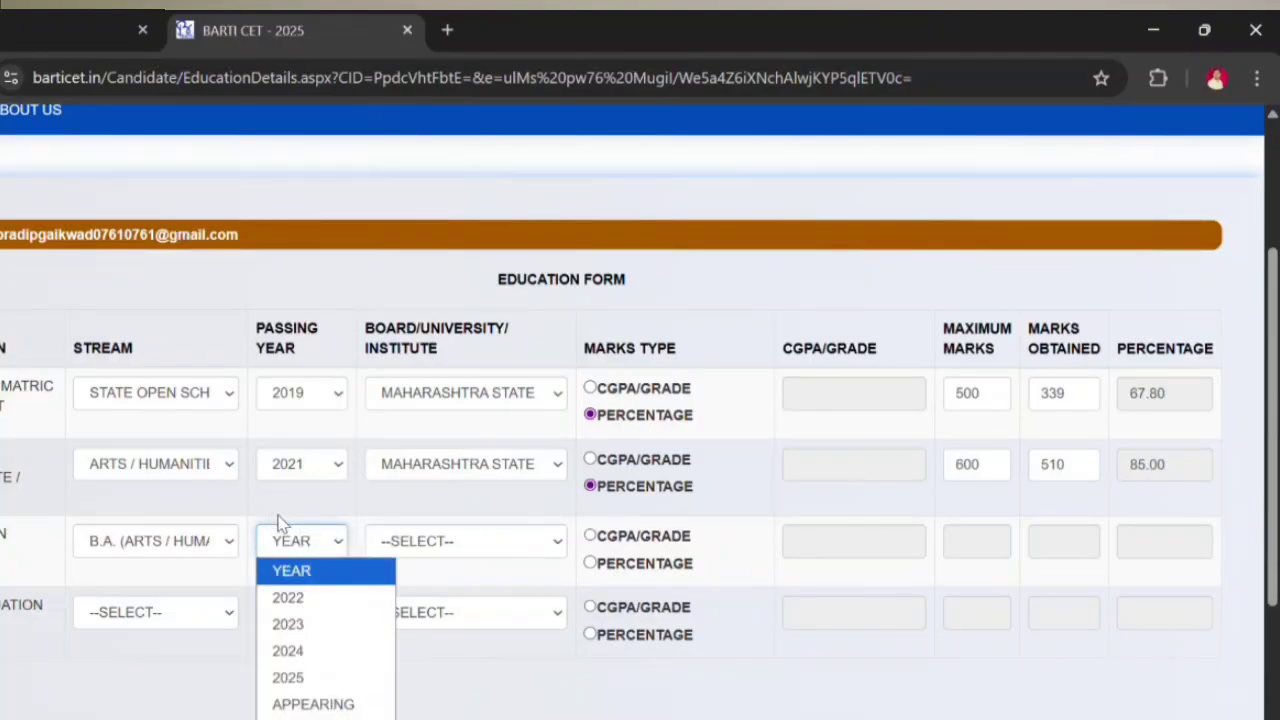
click(300, 651)
click(436, 548)
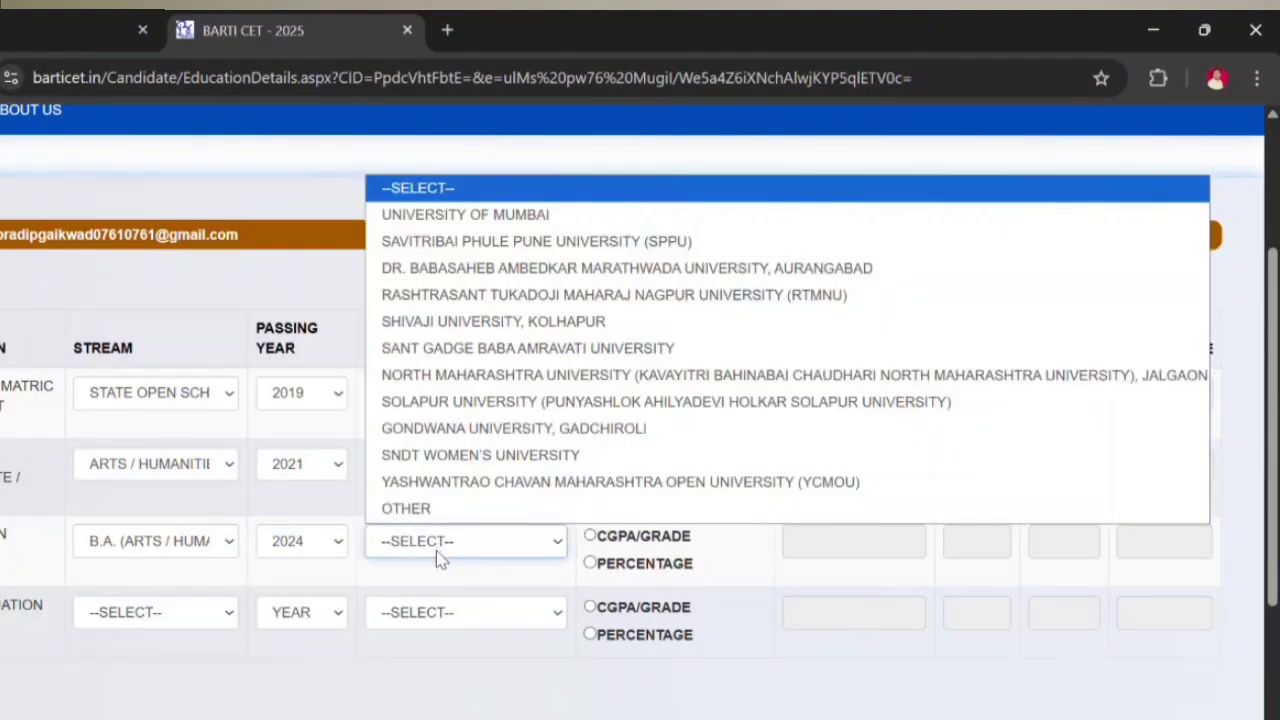
click(486, 278)
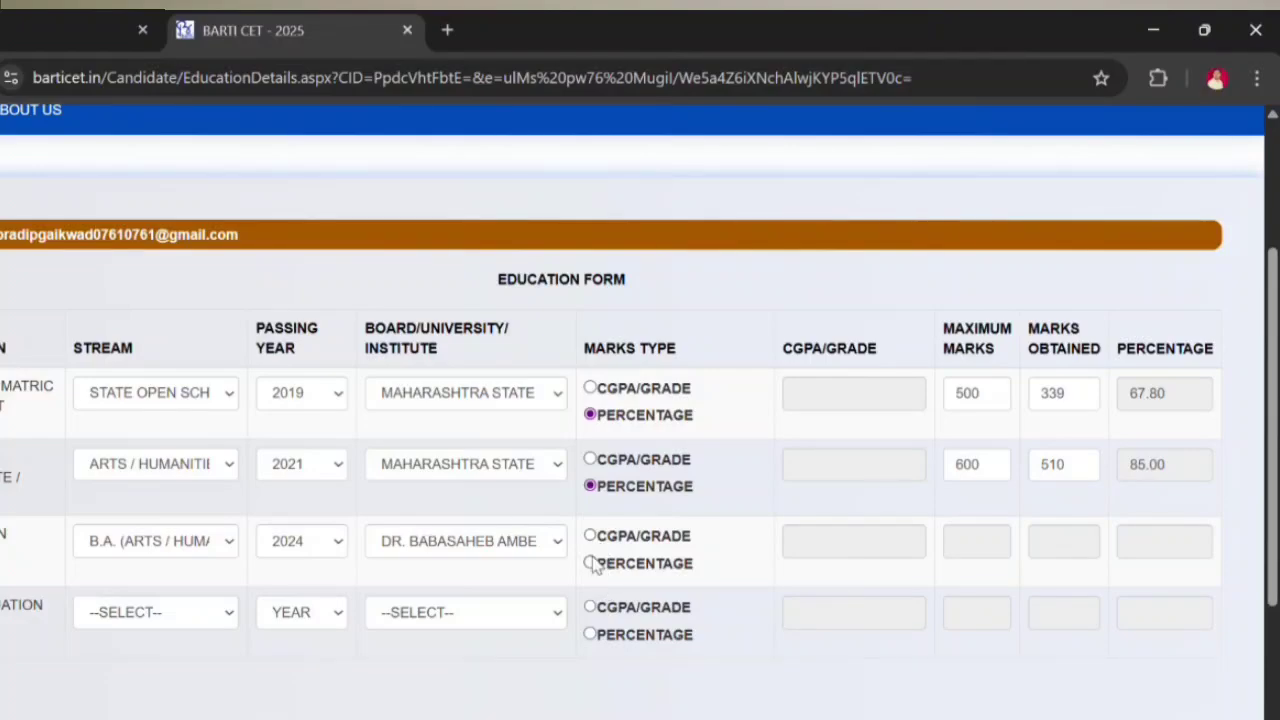
Step: Enter graduation marks as a percentage, 1401 of 2400, giving 58.38%
click(590, 563)
click(968, 546)
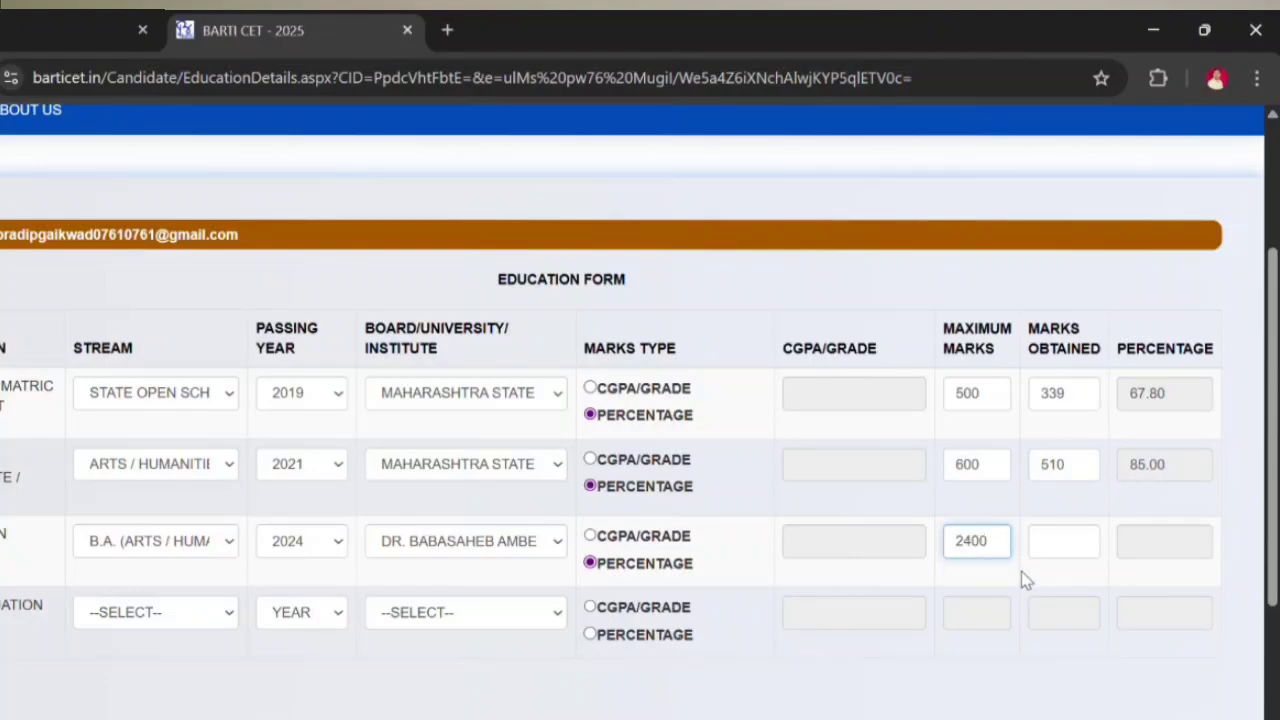
click(1062, 541)
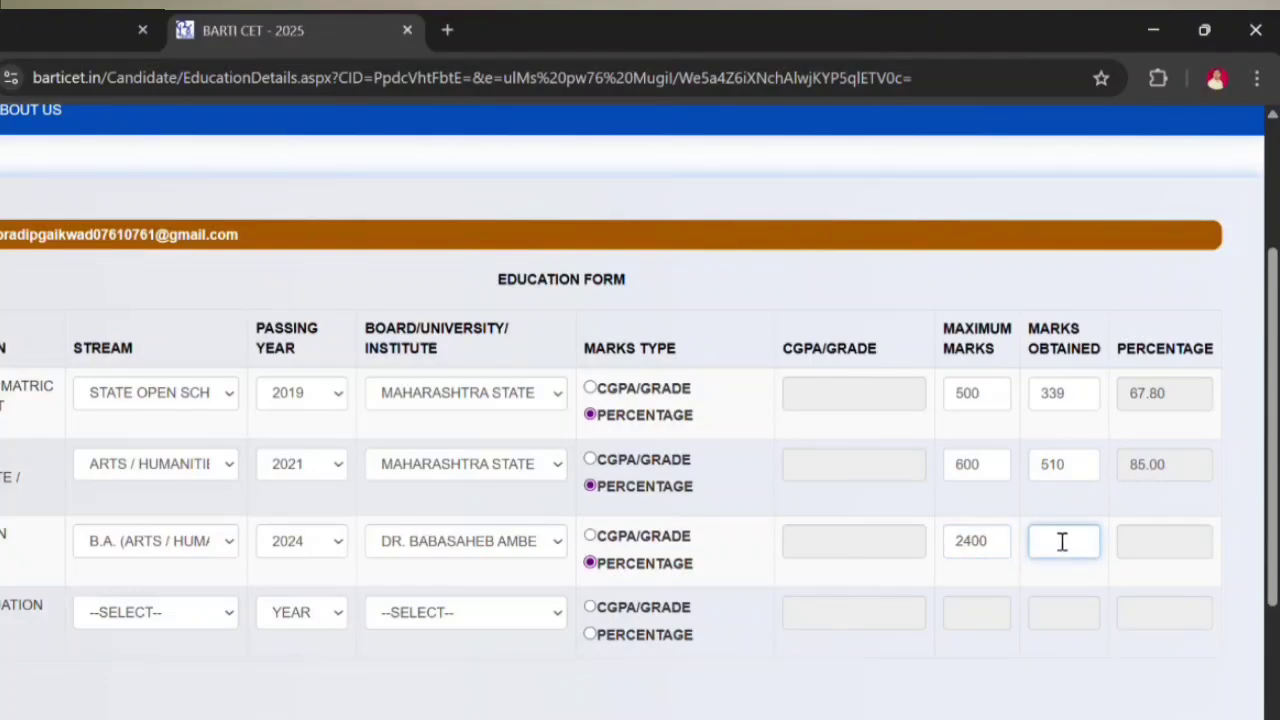
click(1083, 597)
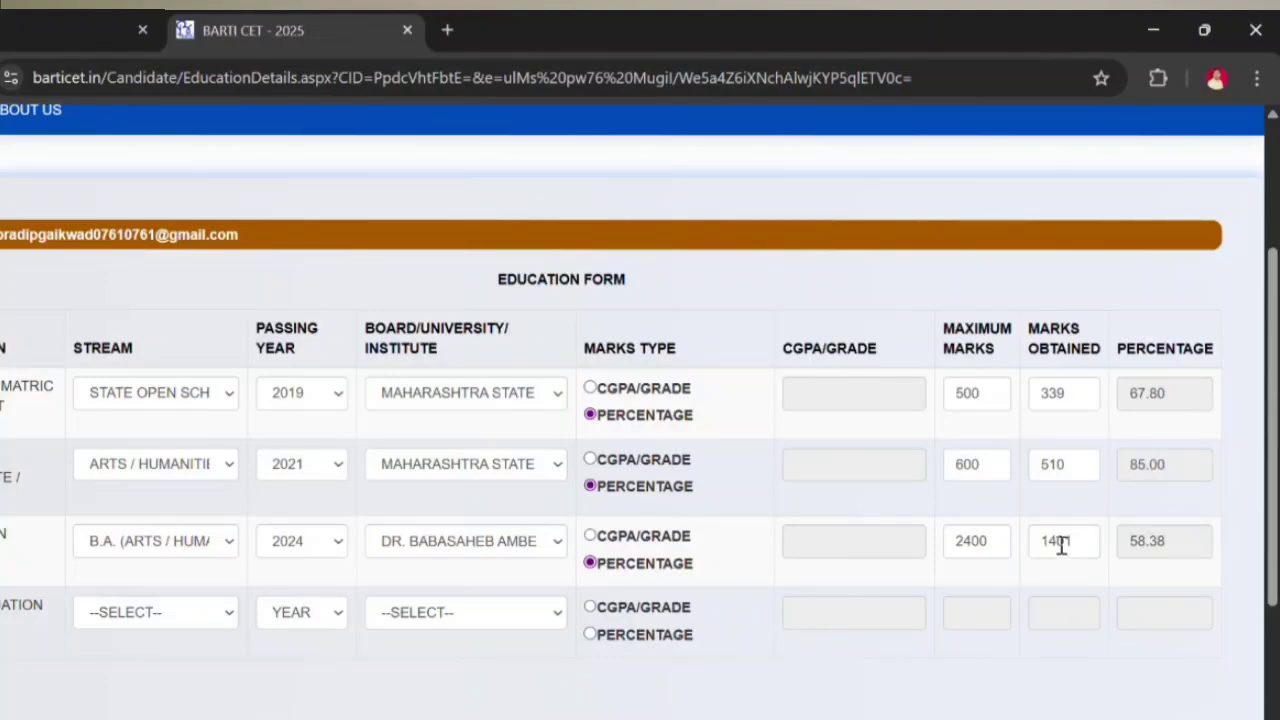
scroll(449, 606, down, 2)
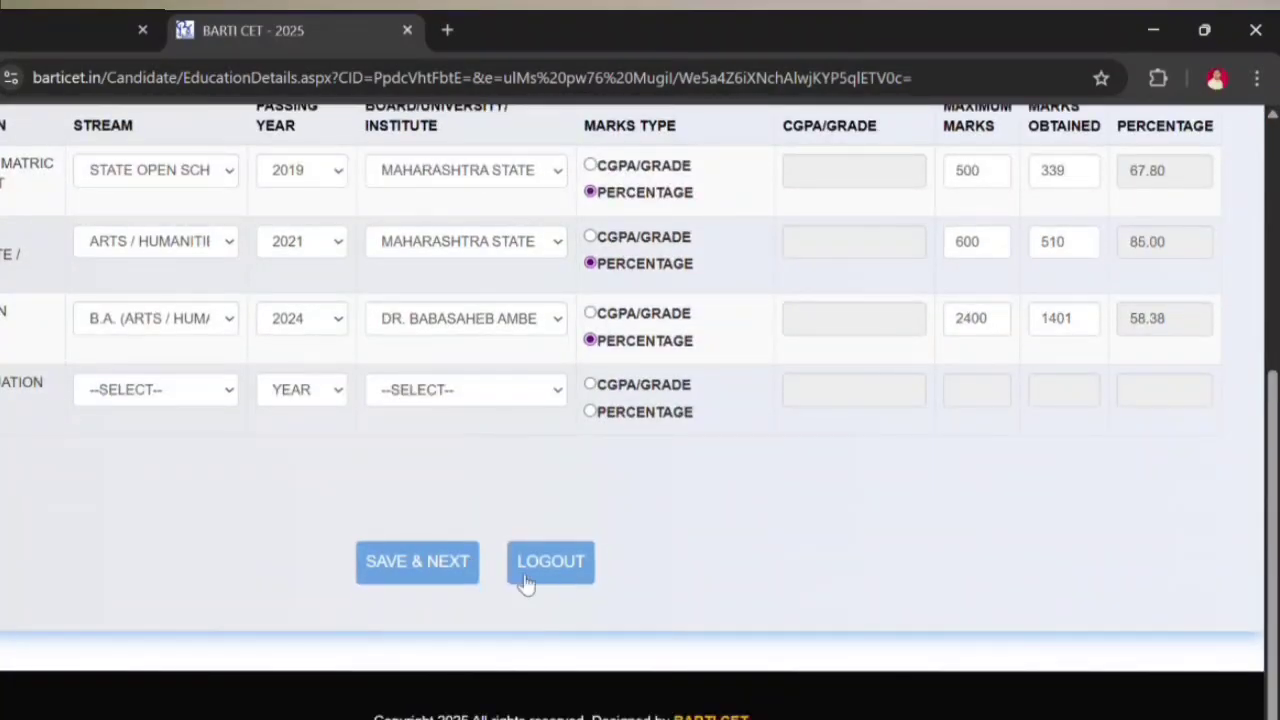
Step: Save the education form, attach the photo, signature and certificate PDFs, and save the uploads
click(396, 565)
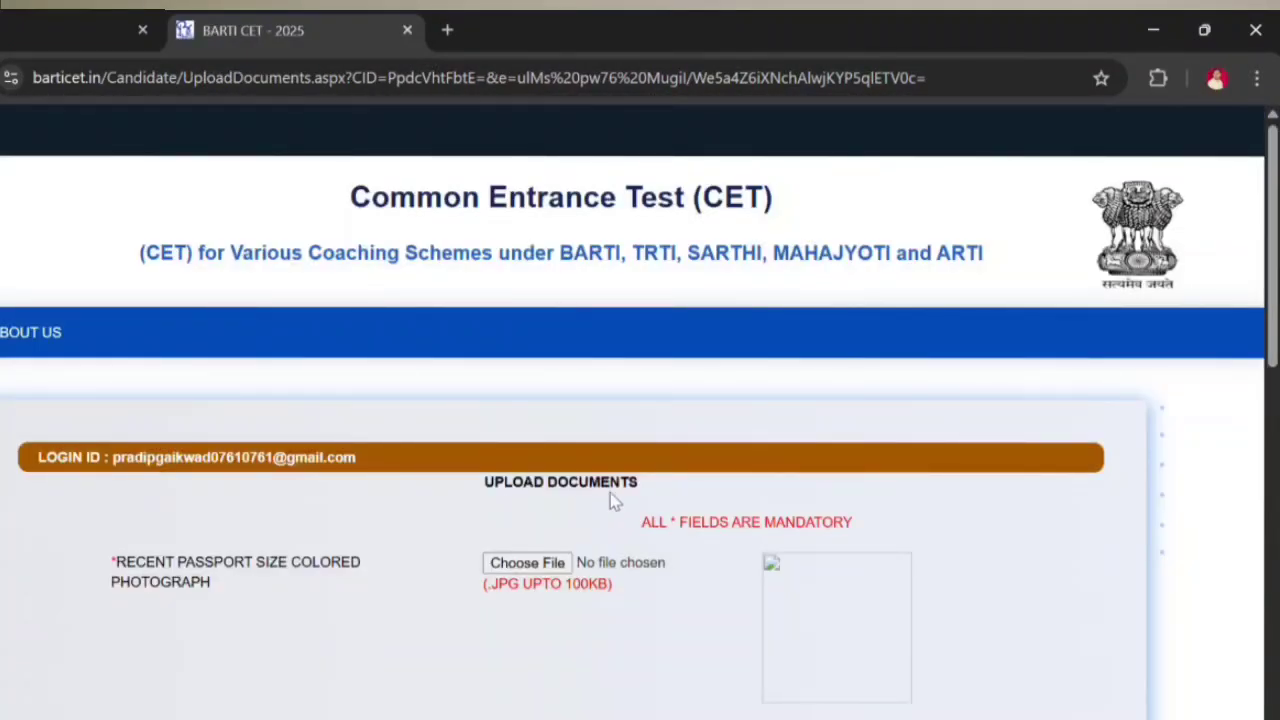
scroll(614, 500, down, 1)
scroll(491, 451, down, 3)
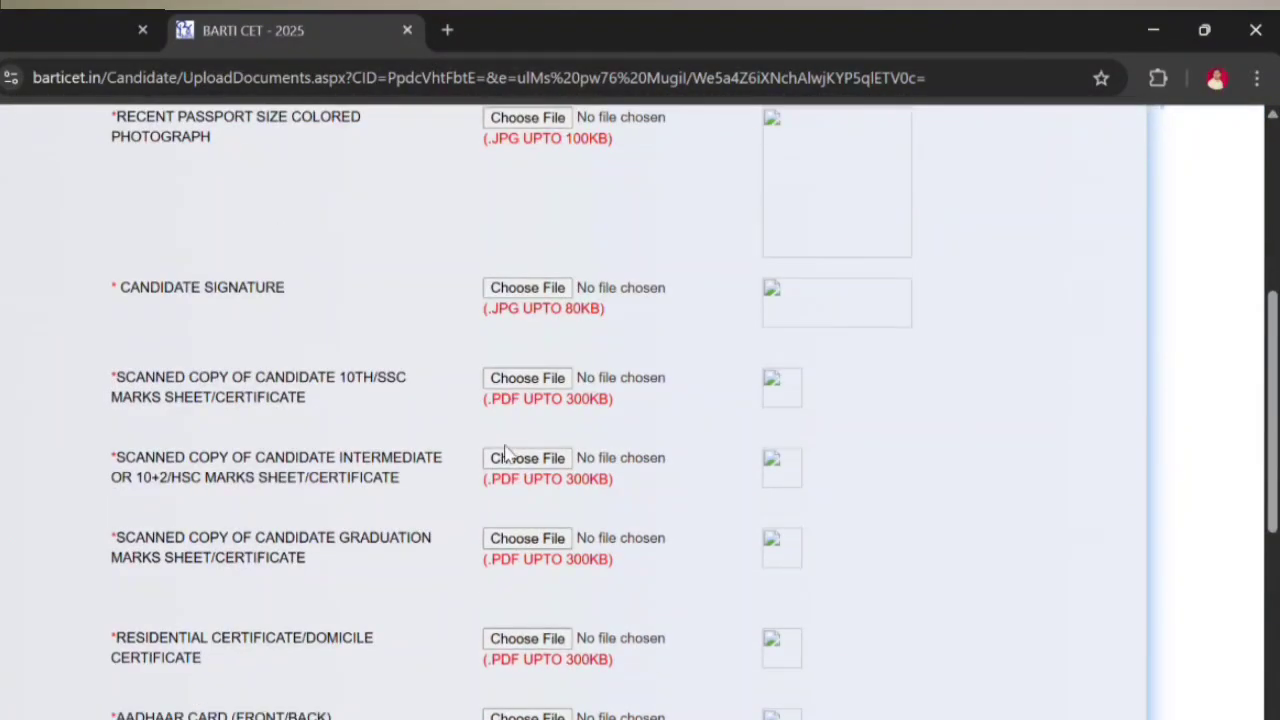
scroll(505, 453, down, 5)
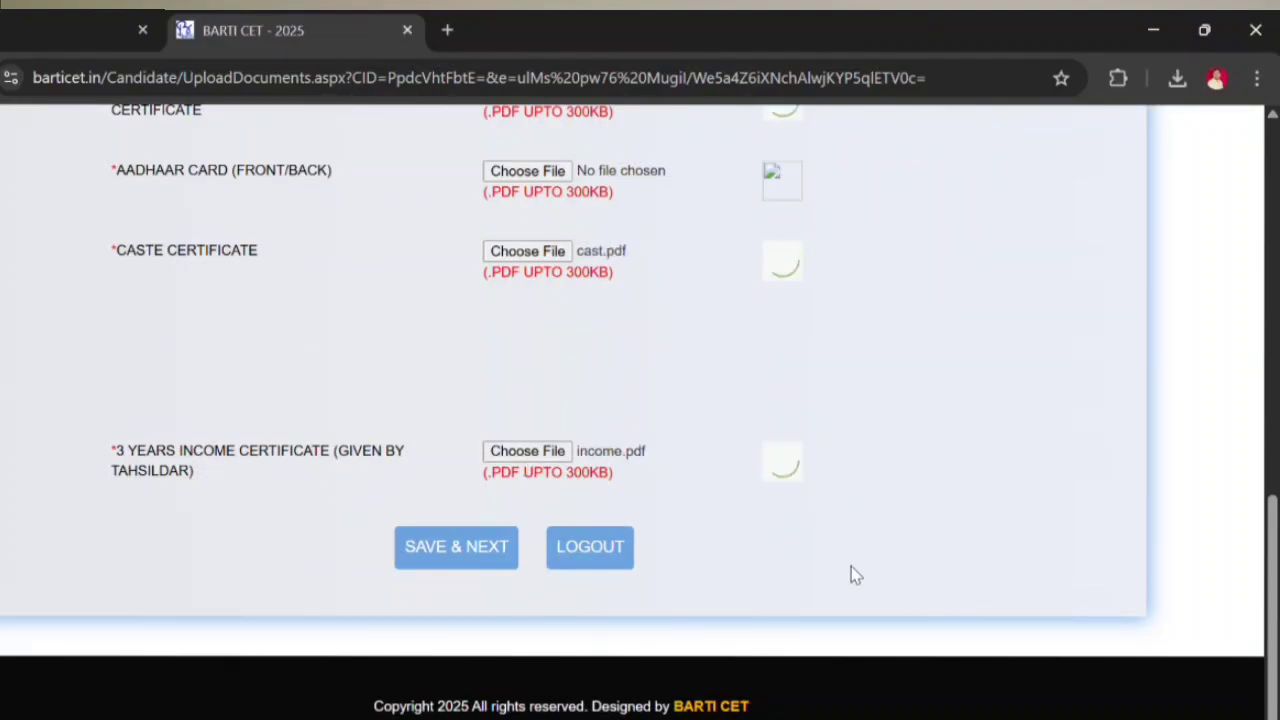
scroll(868, 592, up, 2)
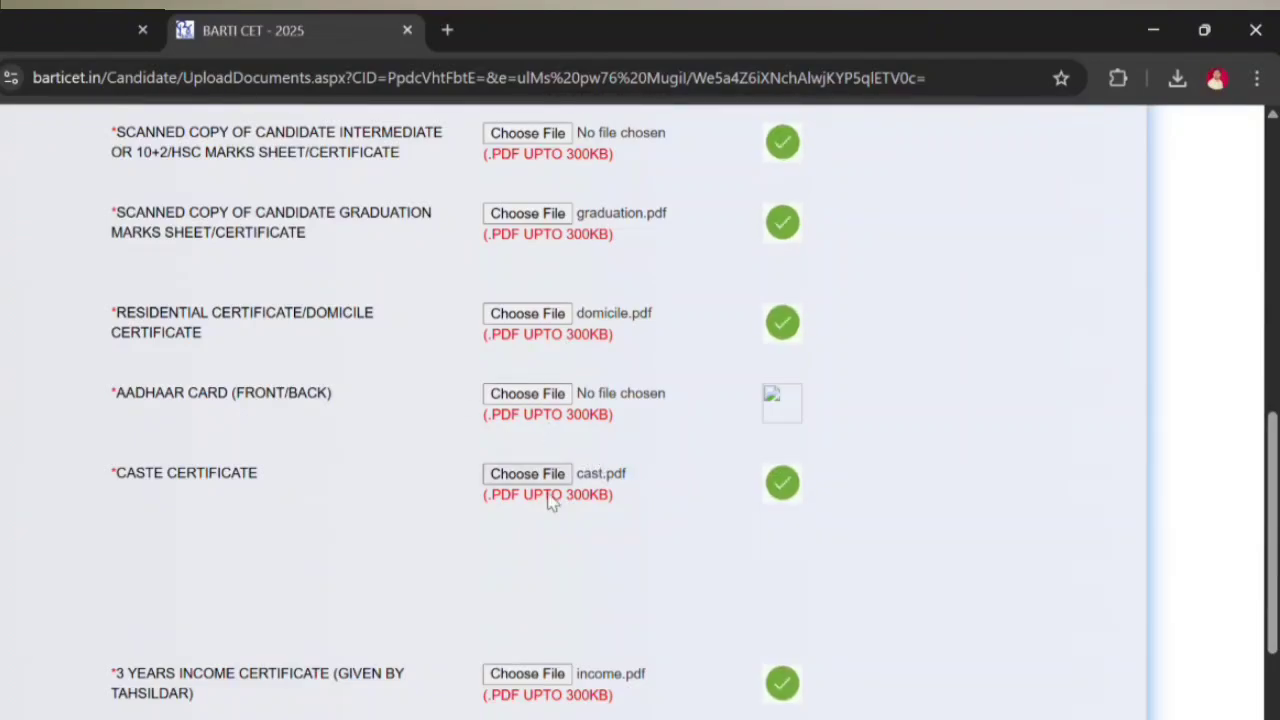
scroll(553, 500, up, 2)
scroll(645, 405, up, 1)
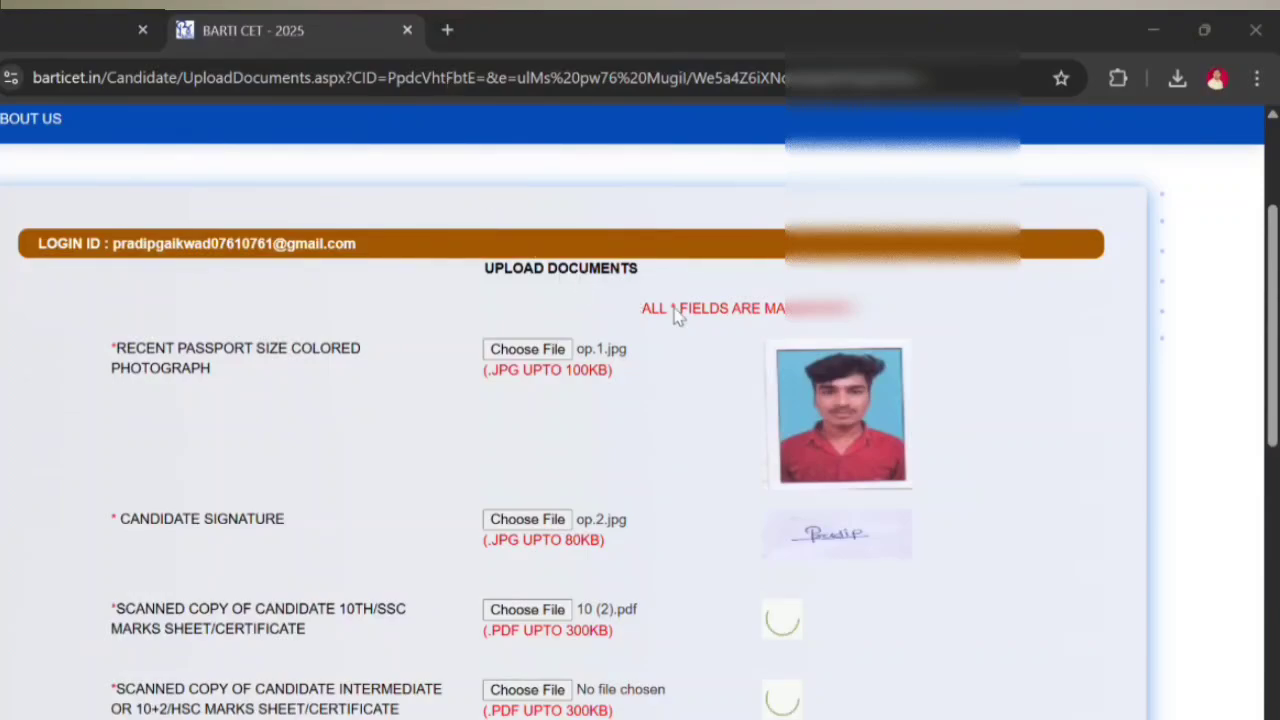
scroll(755, 350, down, 2)
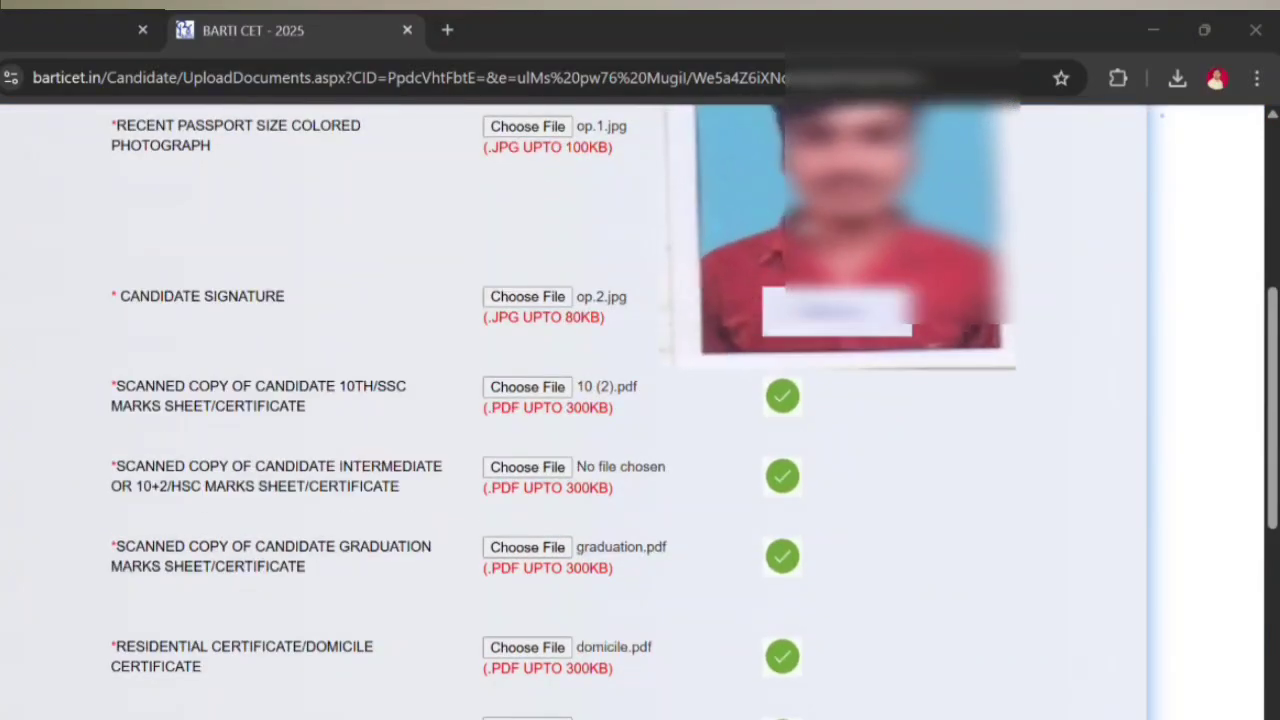
scroll(826, 294, down, 2)
scroll(865, 275, up, 1)
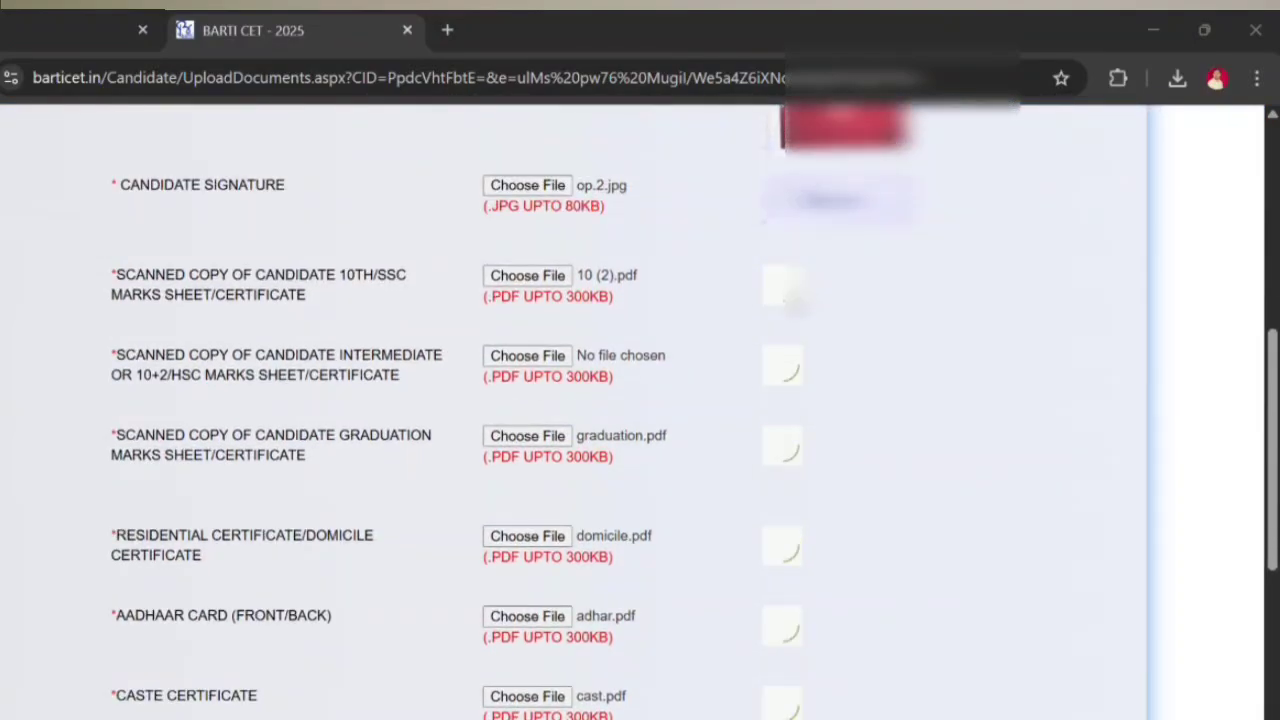
scroll(791, 451, down, 4)
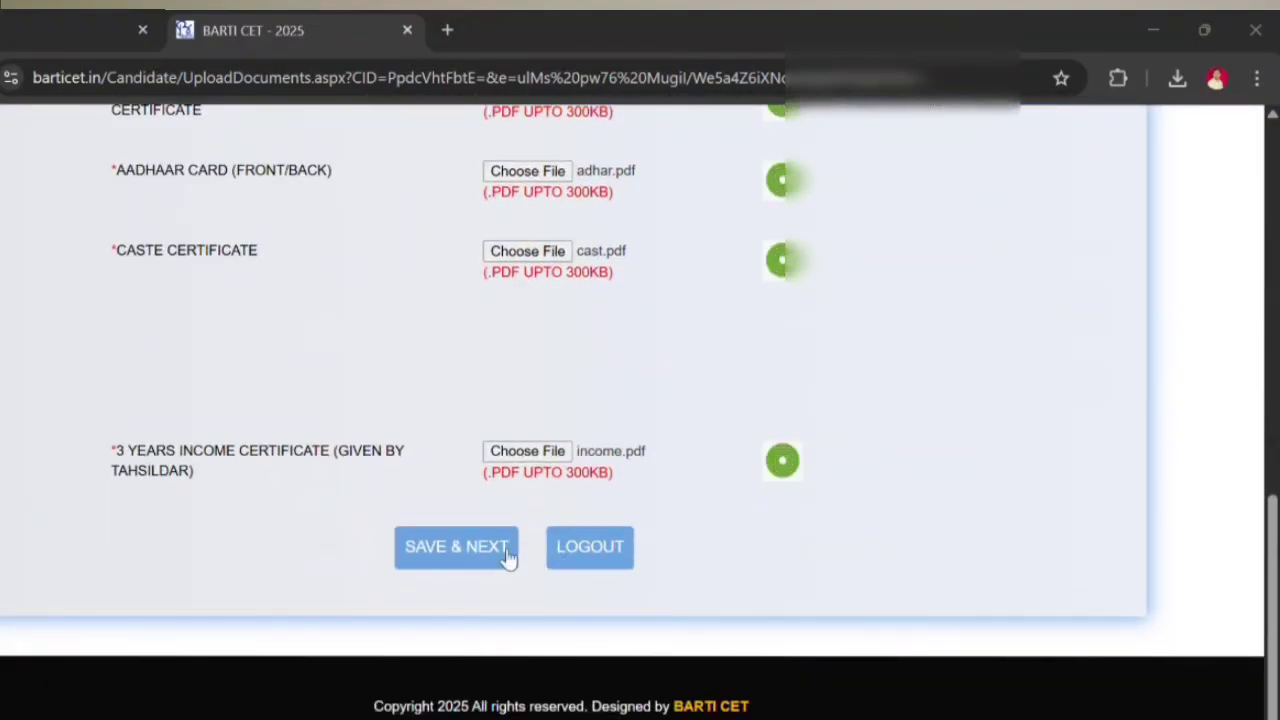
click(457, 545)
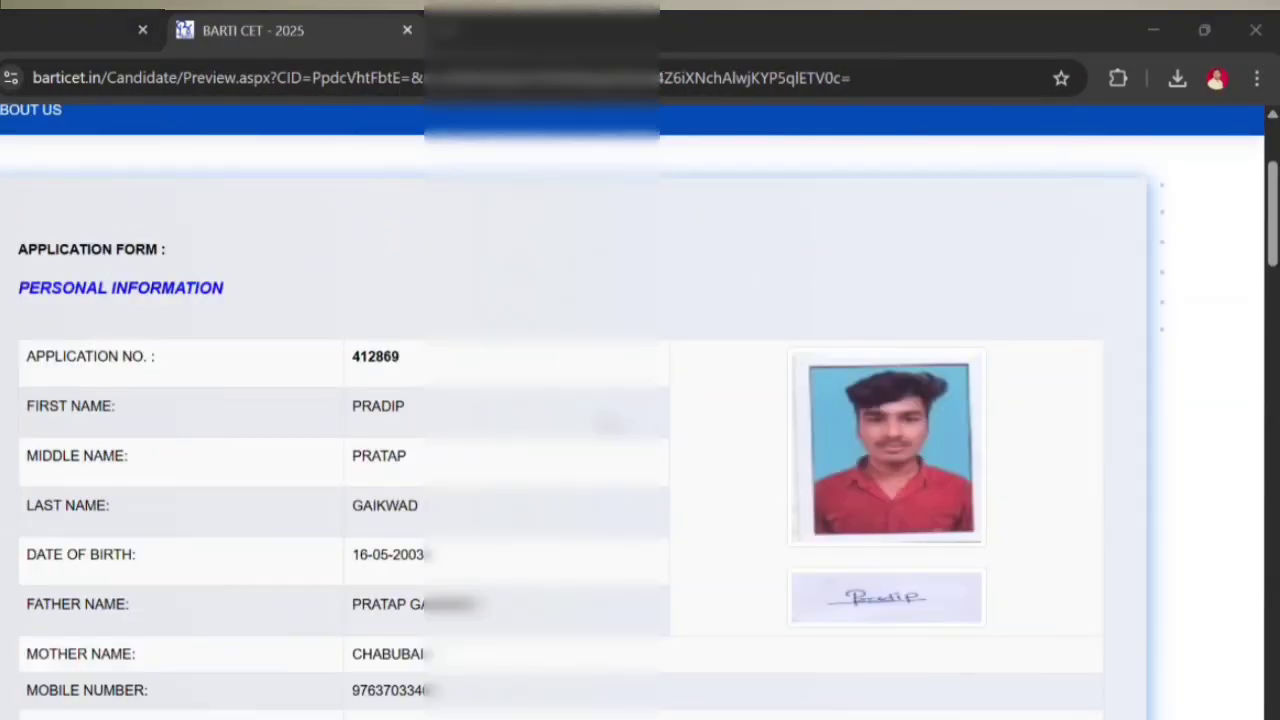
Step: Scroll through the preview to check the education marks and all seven documents marked UPLOADED
scroll(604, 423, down, 15)
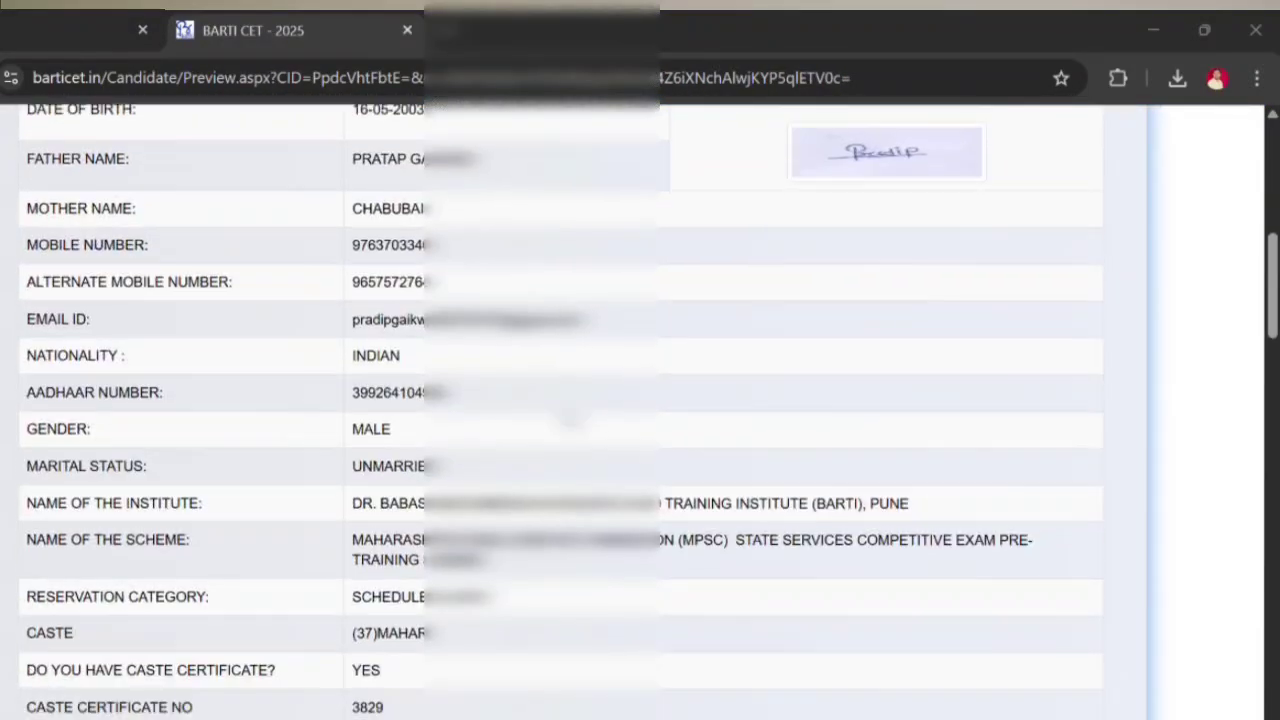
scroll(604, 423, down, 5)
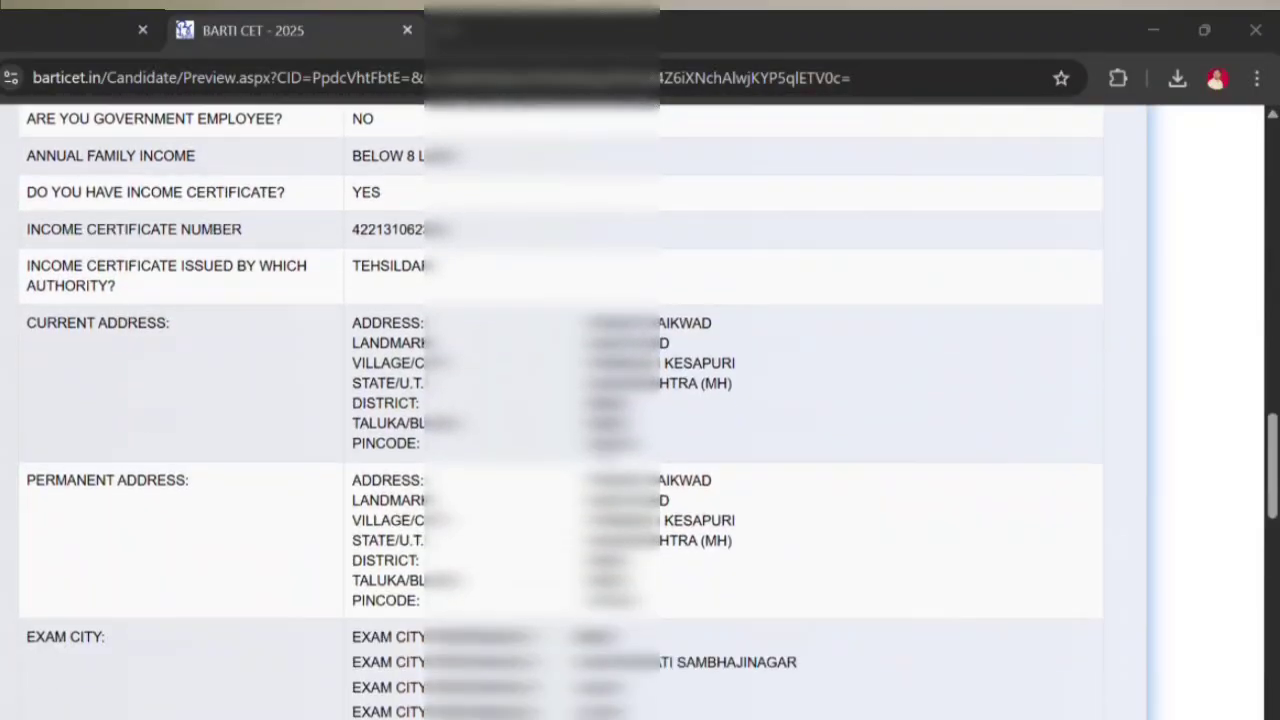
scroll(667, 443, down, 3)
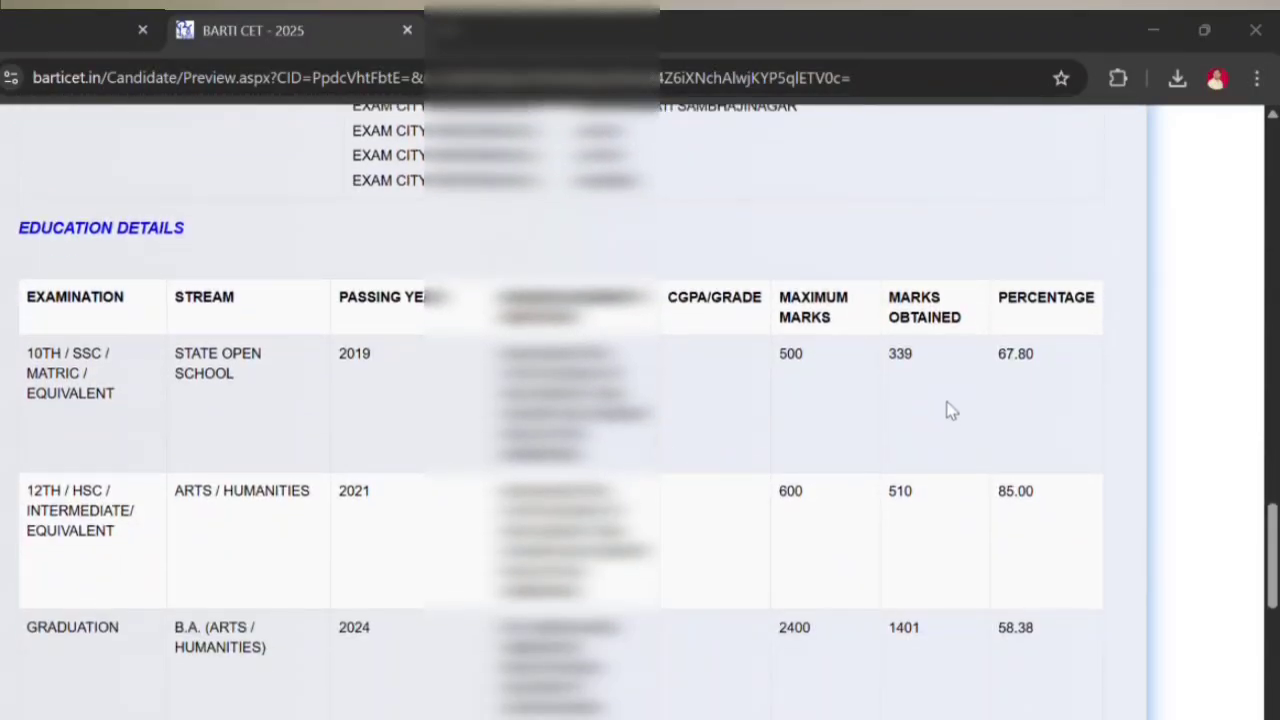
scroll(920, 463, down, 3)
scroll(810, 472, down, 2)
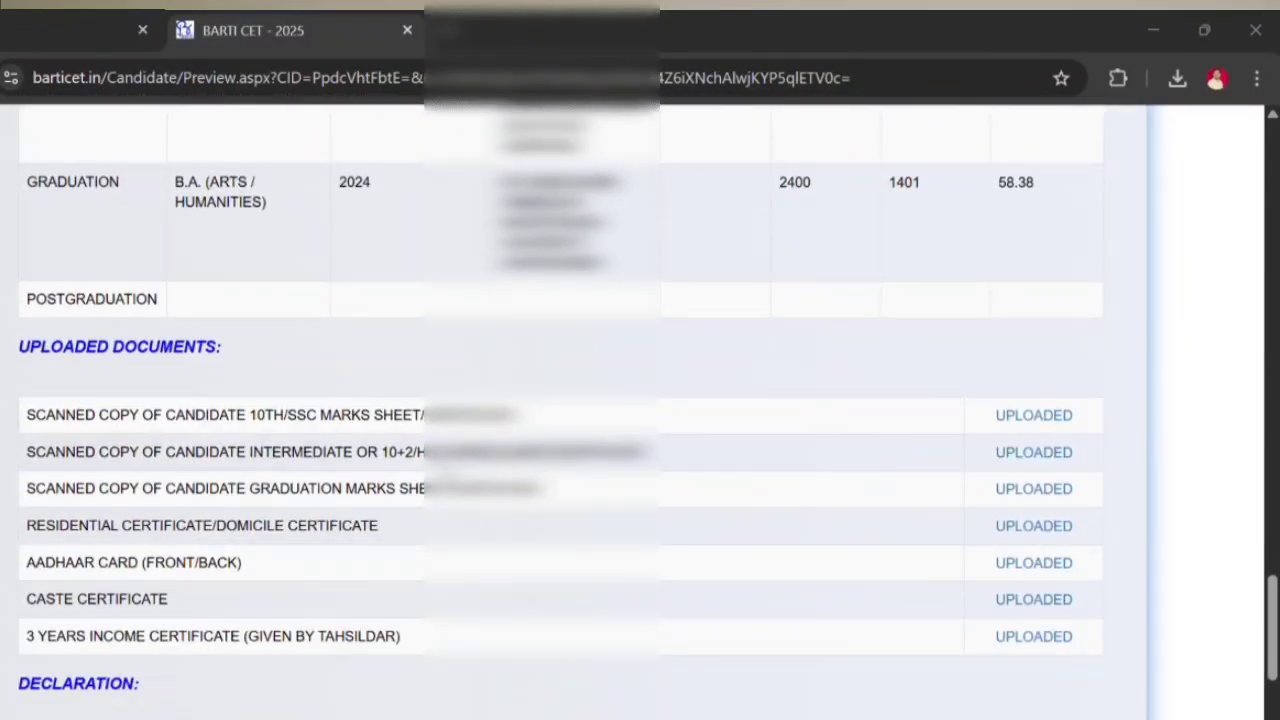
scroll(1017, 509, down, 3)
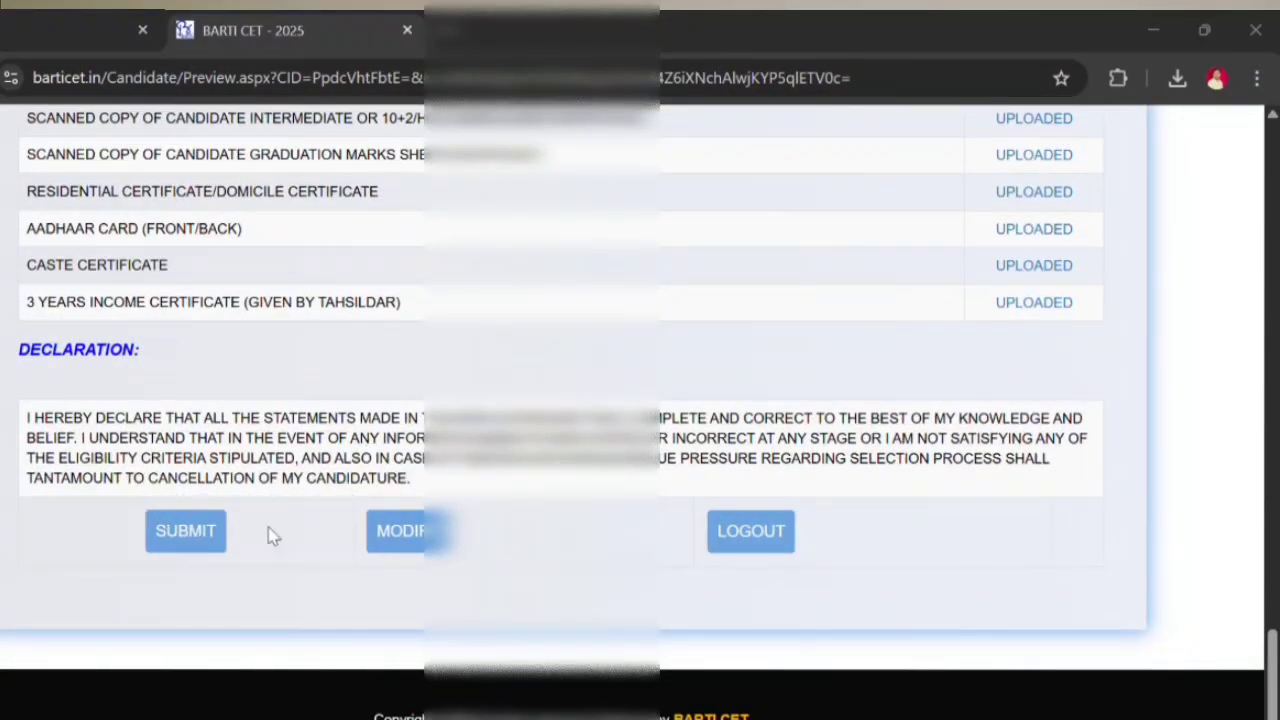
scroll(408, 538, up, 8)
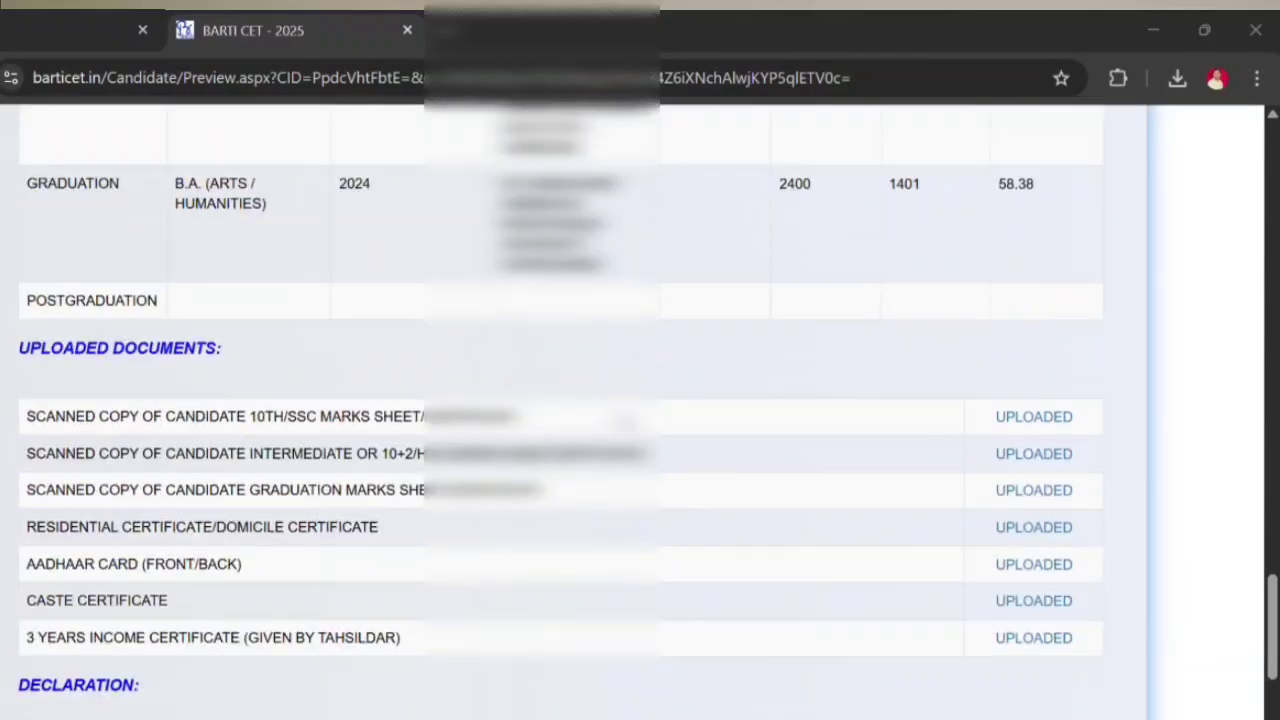
scroll(560, 410, up, 10)
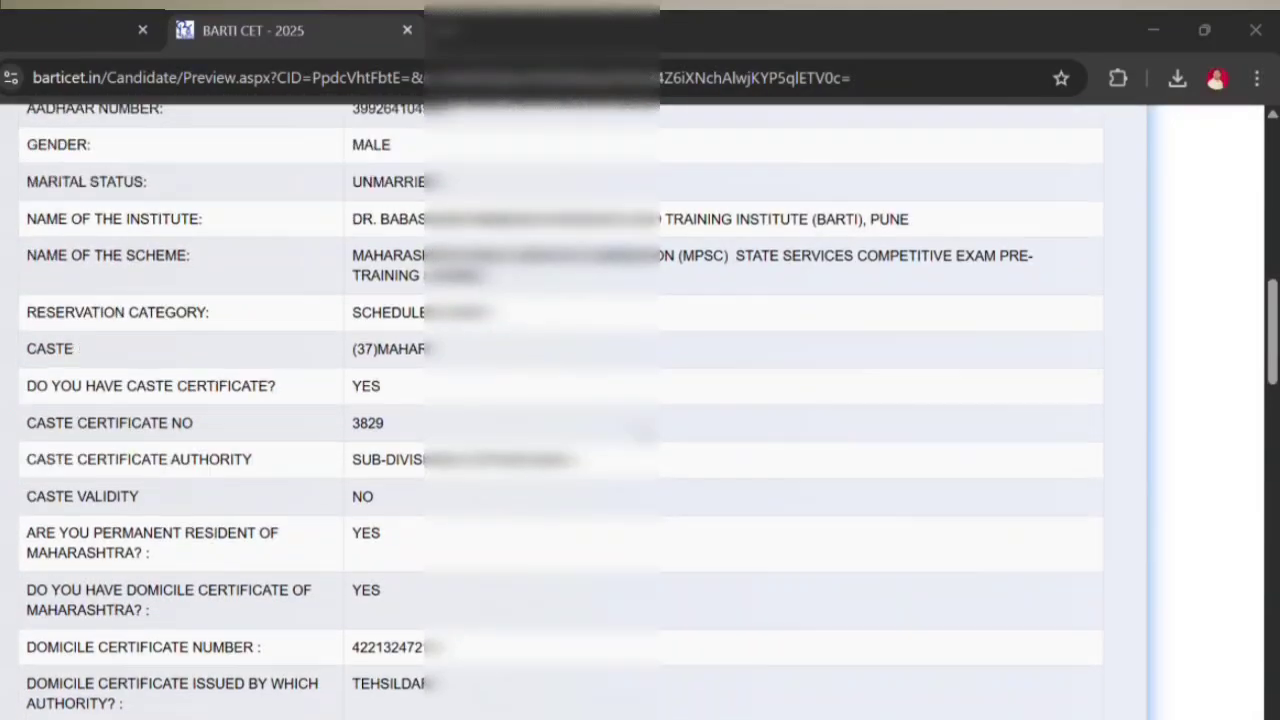
scroll(644, 438, down, 20)
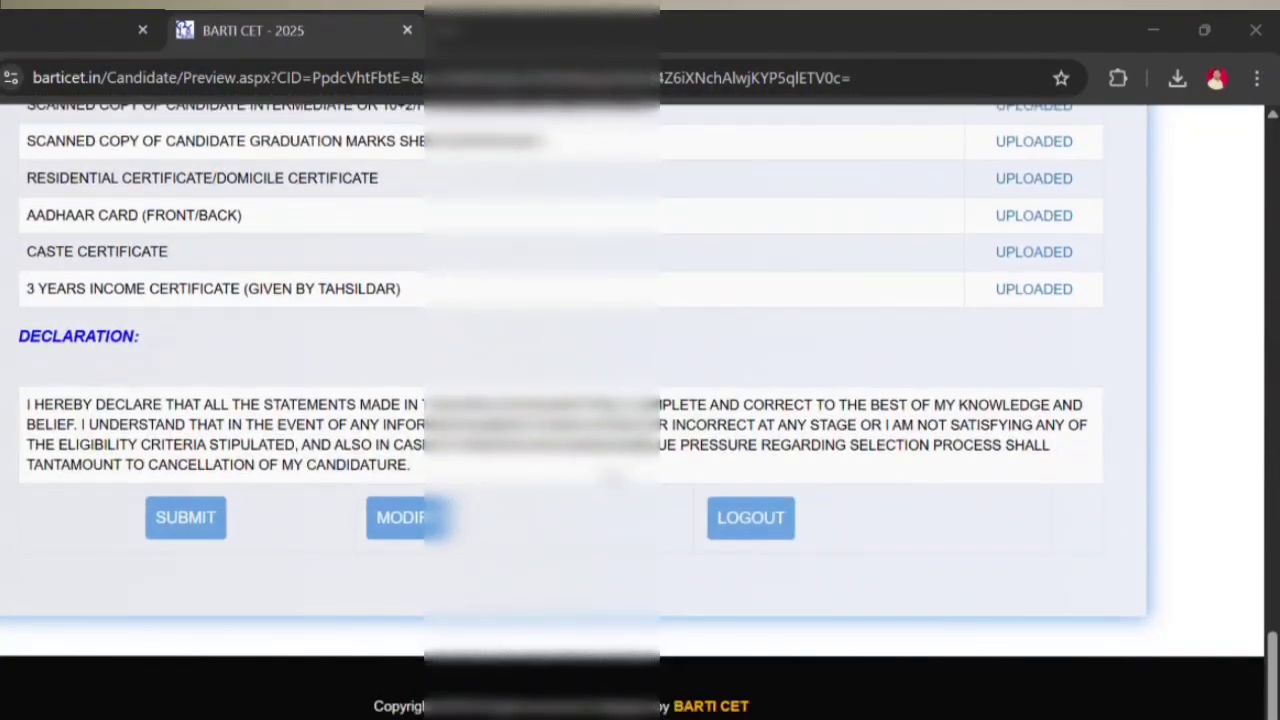
Step: Submit and confirm the application, then open its 4-page printable form set to Save as PDF
click(171, 517)
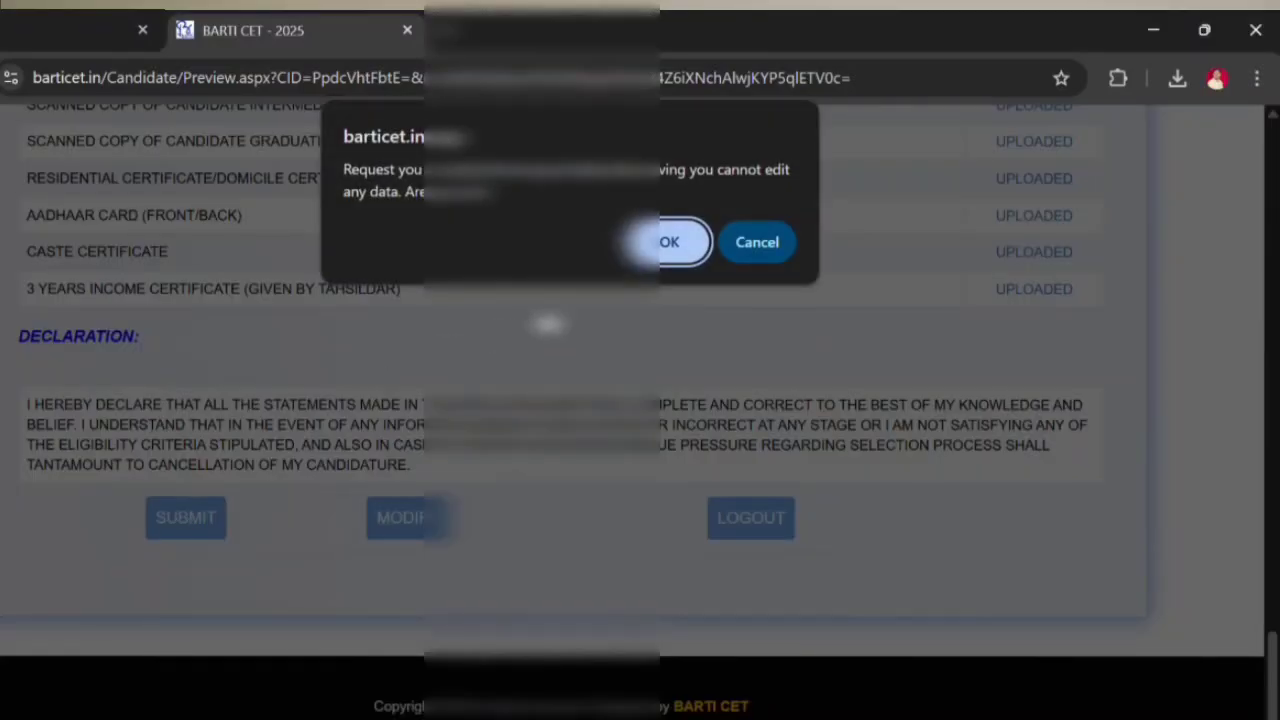
click(666, 244)
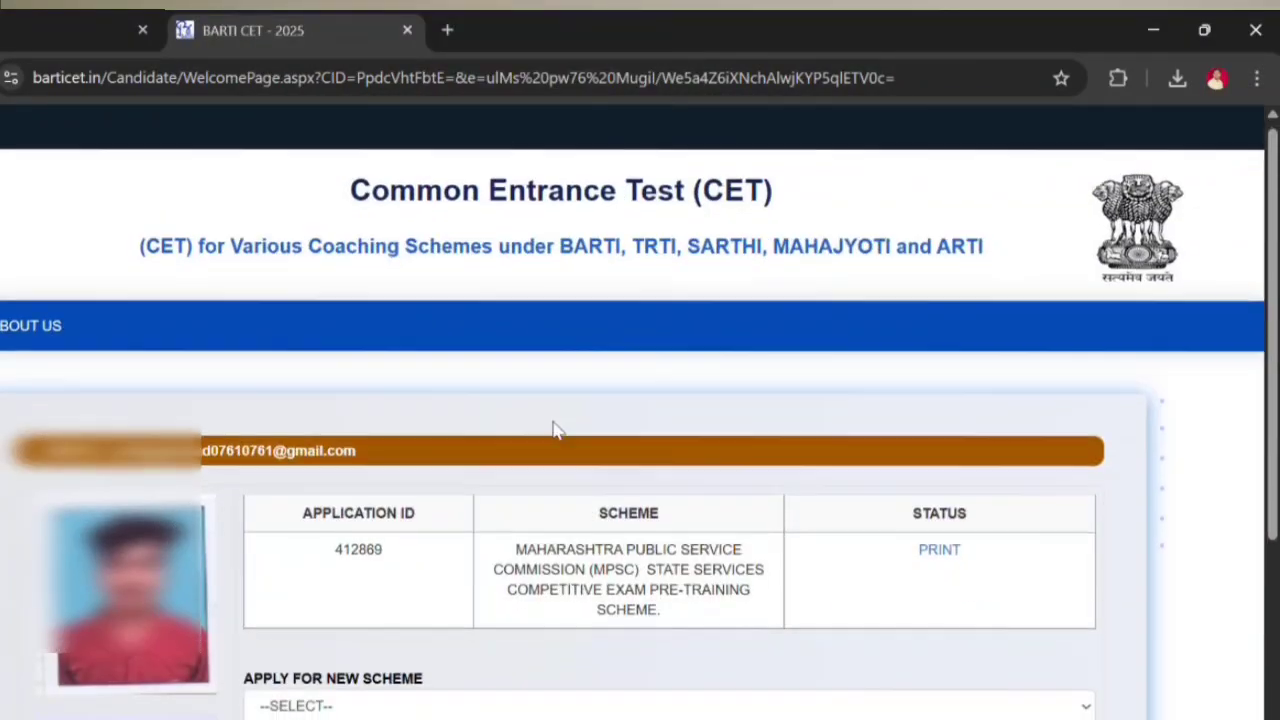
scroll(545, 410, down, 1)
scroll(560, 420, down, 2)
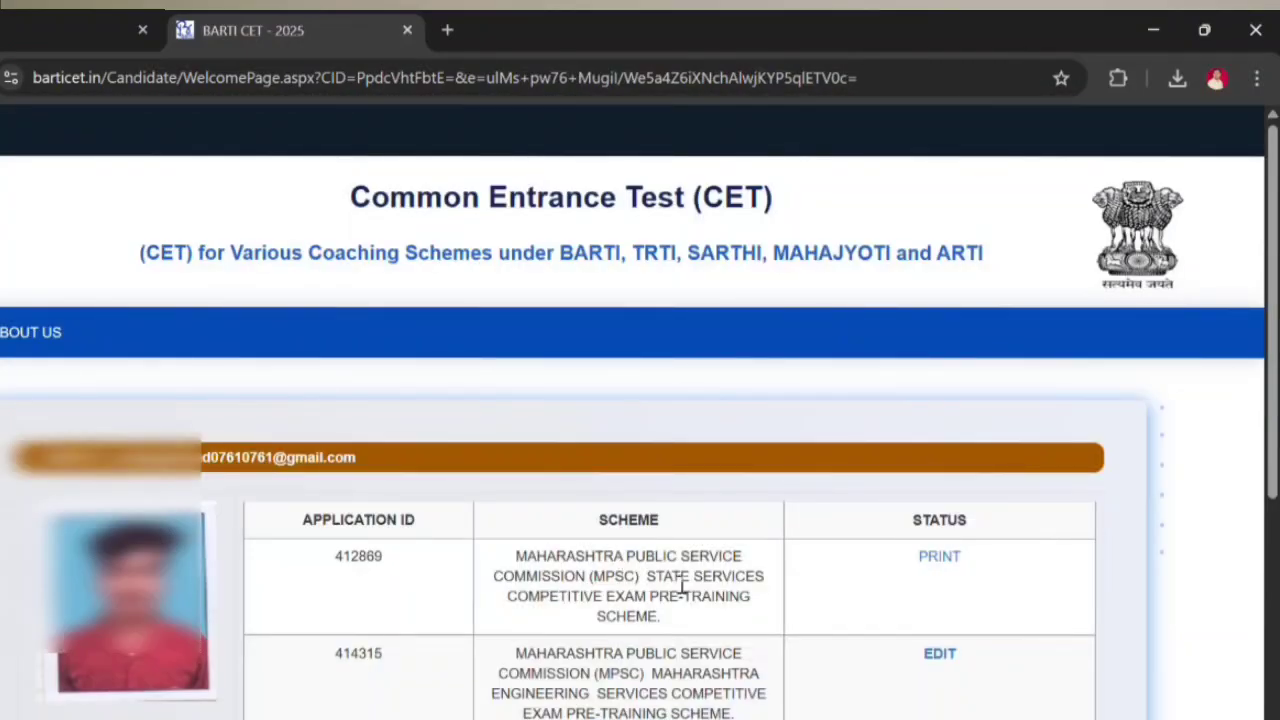
click(946, 563)
scroll(723, 489, down, 15)
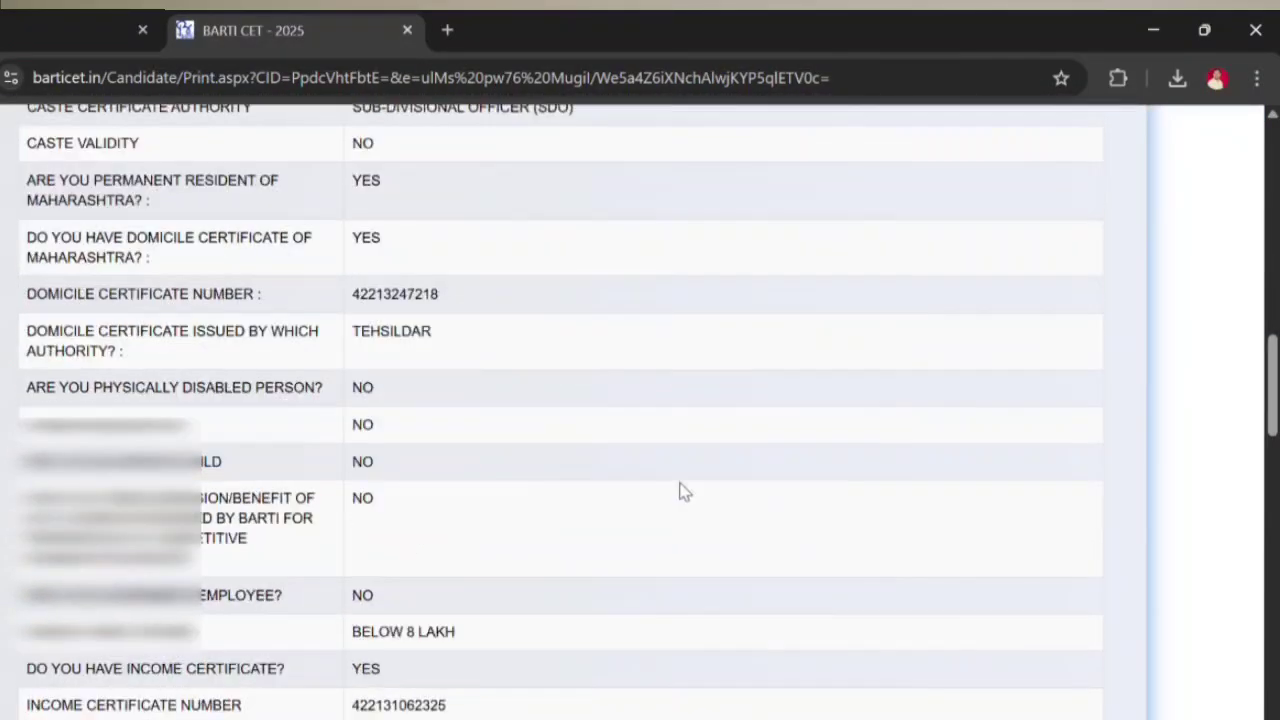
scroll(707, 488, down, 5)
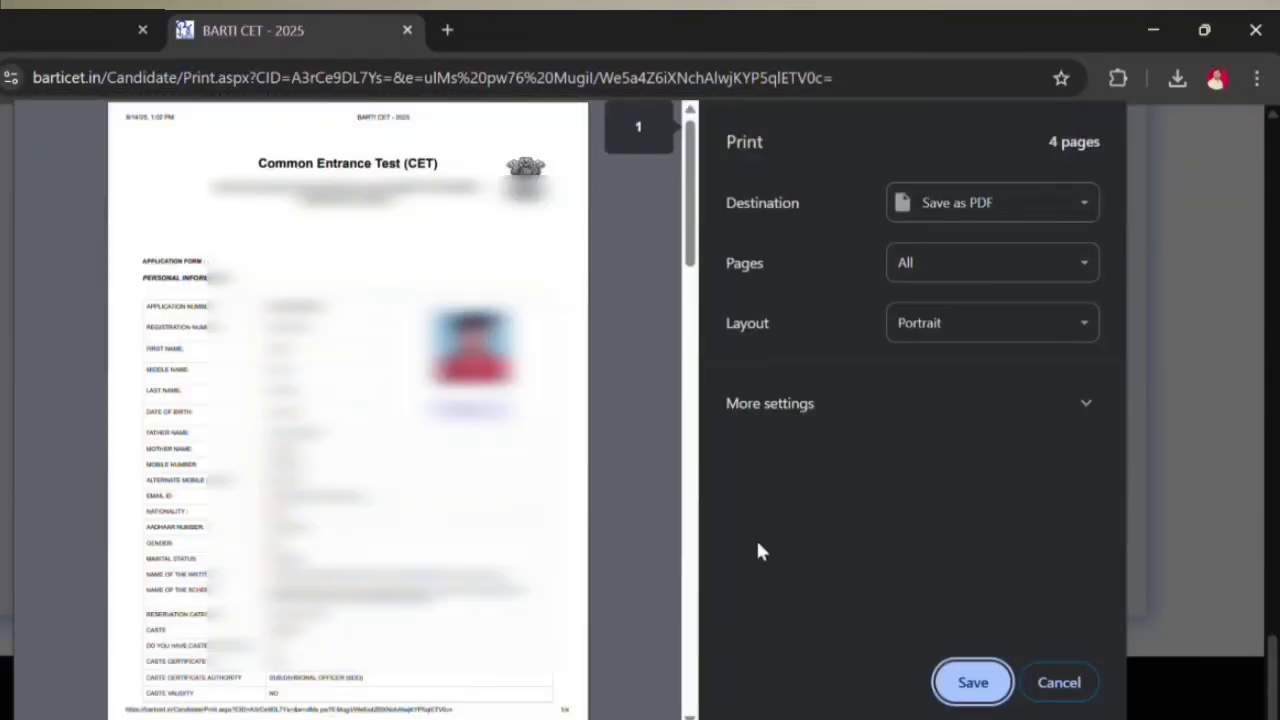
Step: Save the printout as a PDF named 'BARTI CET - 2025 2'
click(972, 686)
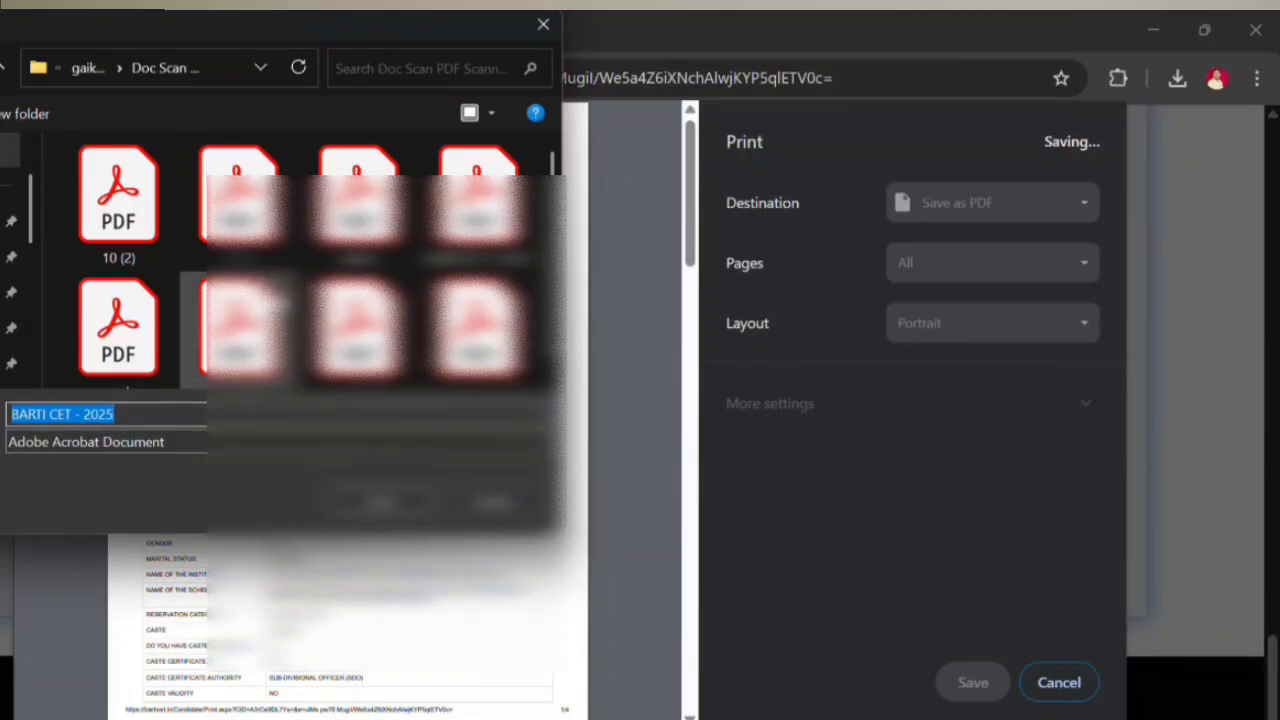
click(132, 413)
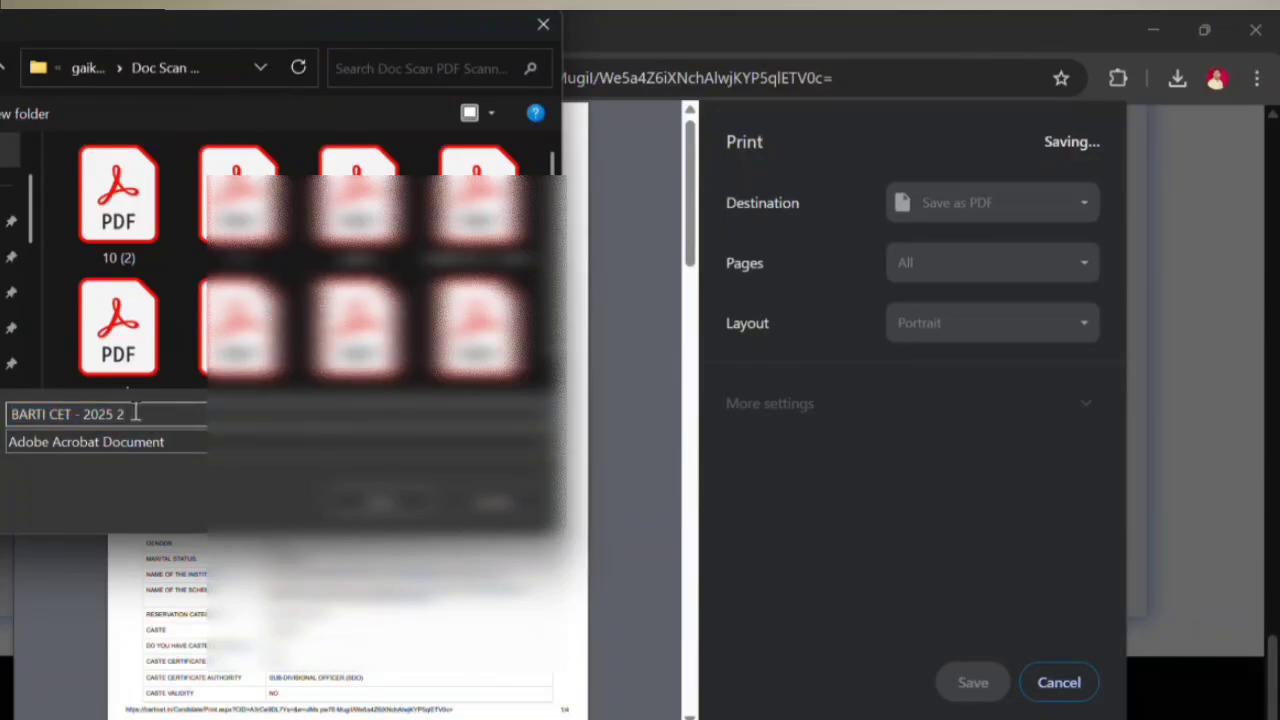
text(2)
click(380, 493)
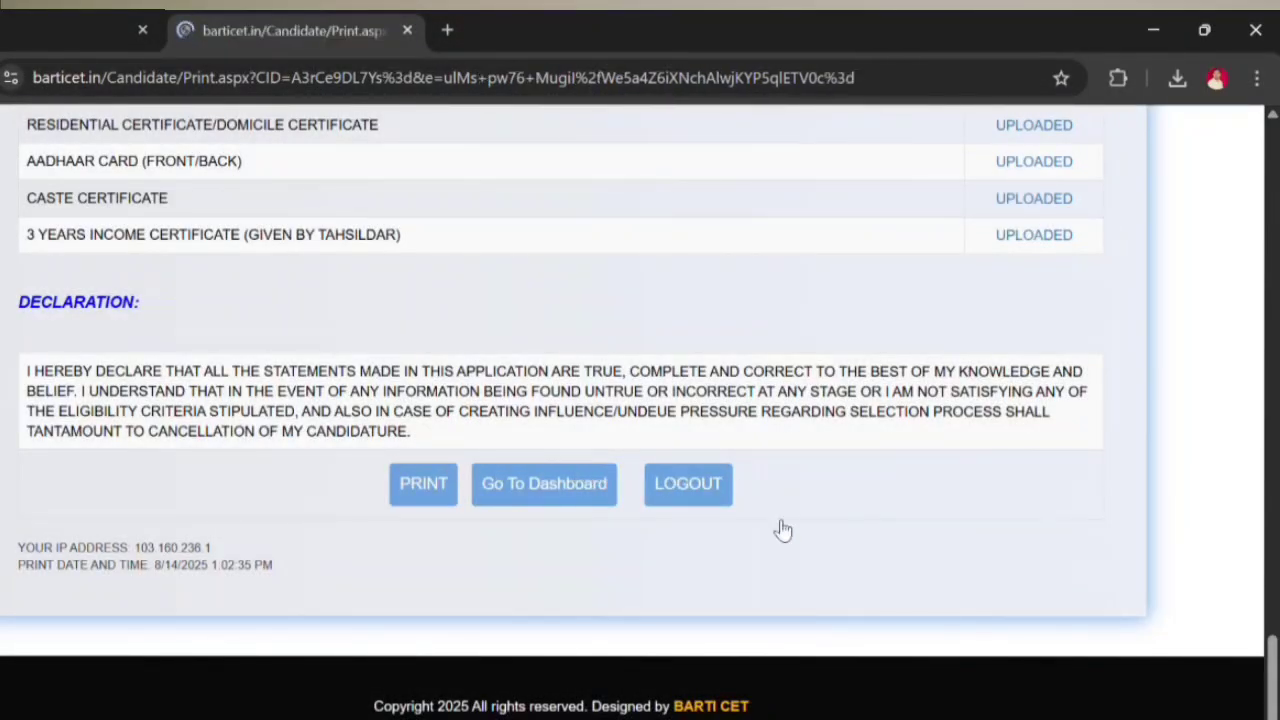